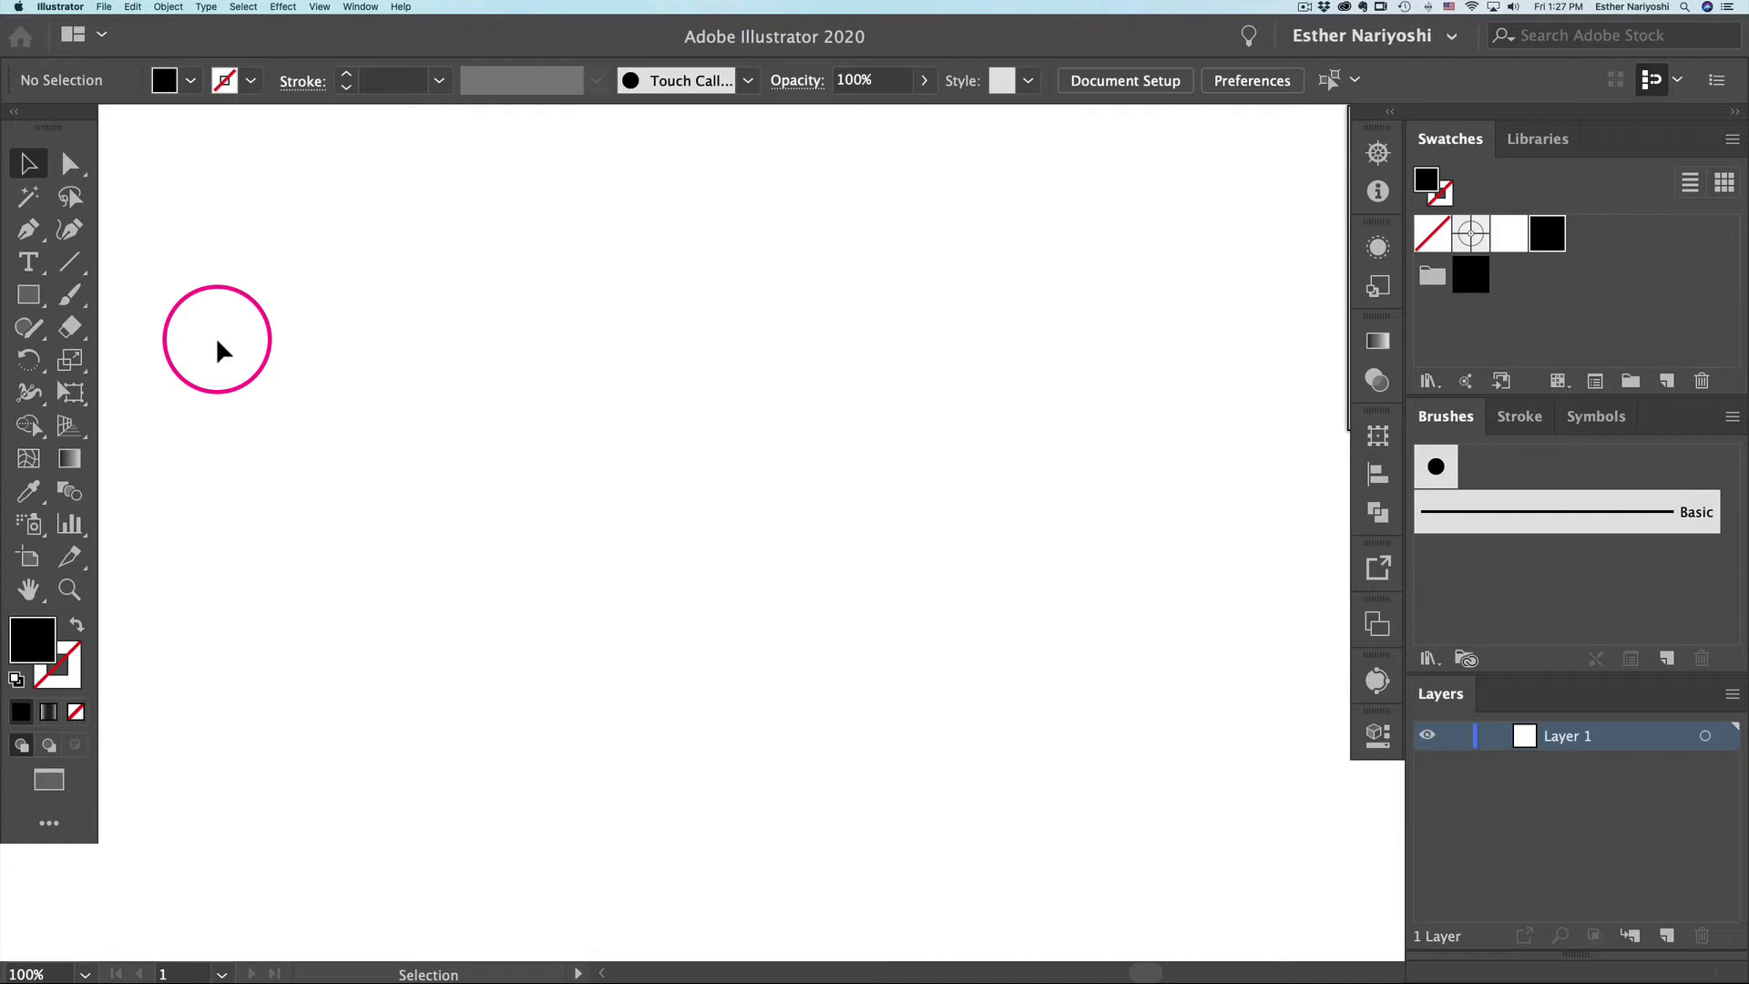
Step: Draw a long horizontal line segment and give it a black 1 pt stroke, leaving it deselected
key("backslash")
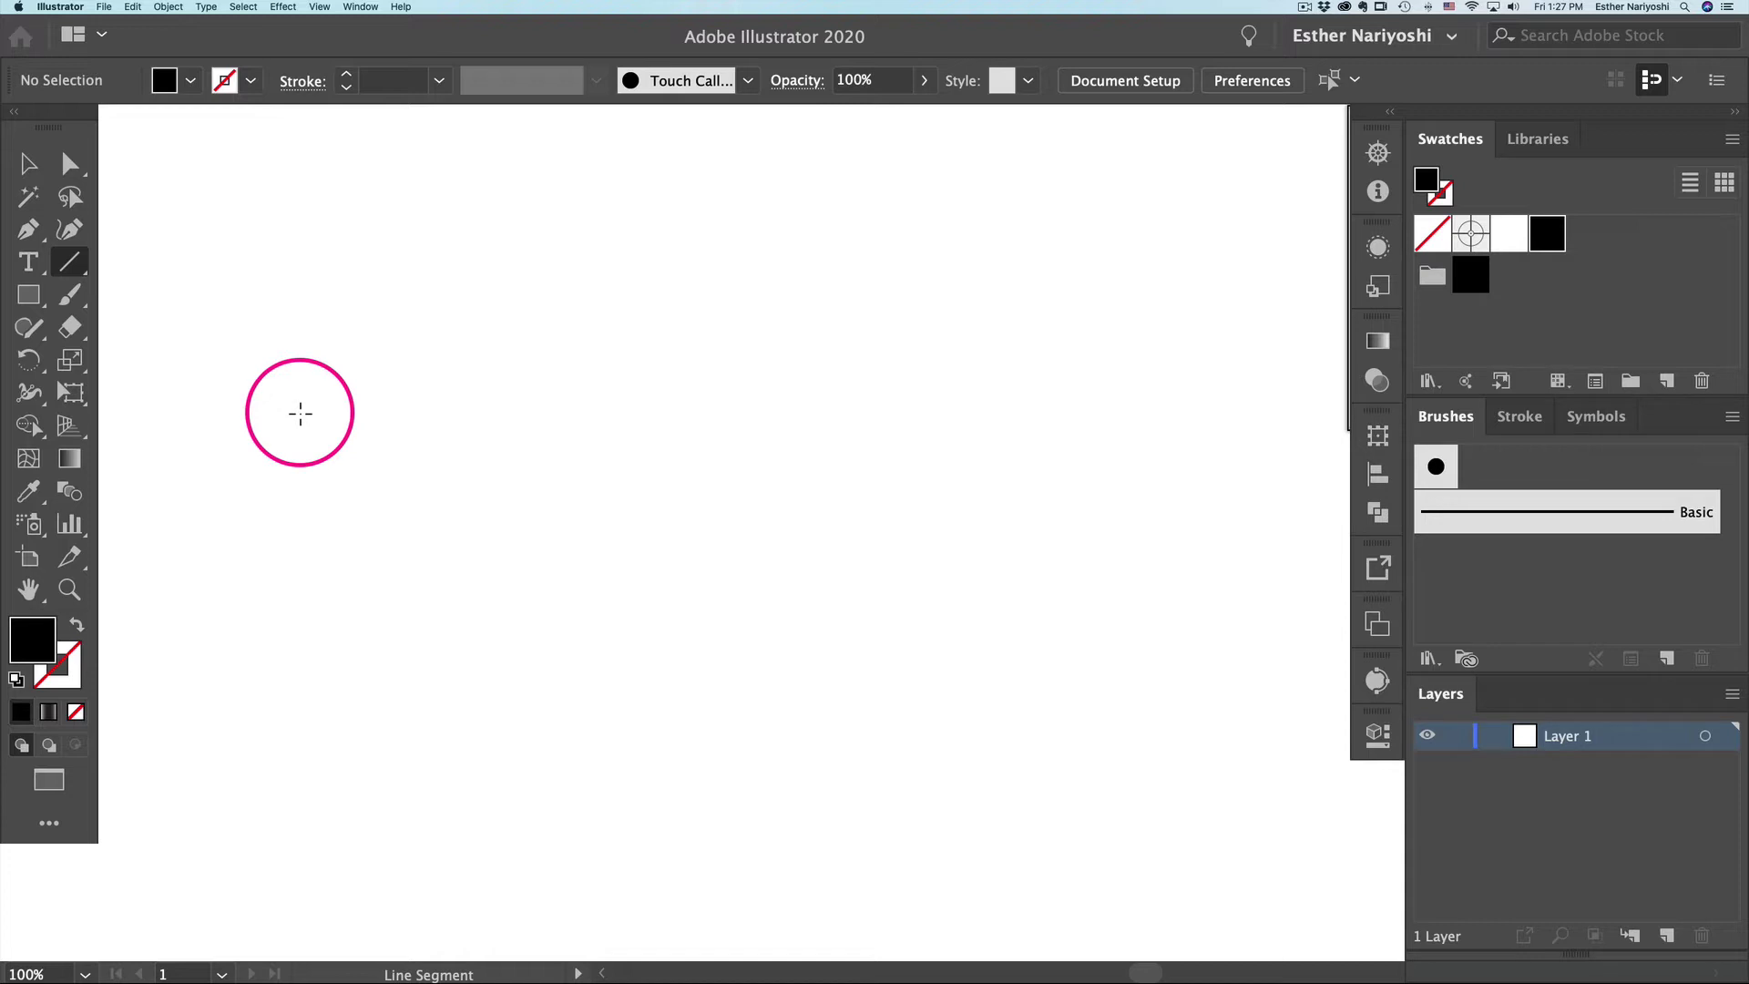
left_click_drag(301, 413, 1075, 414)
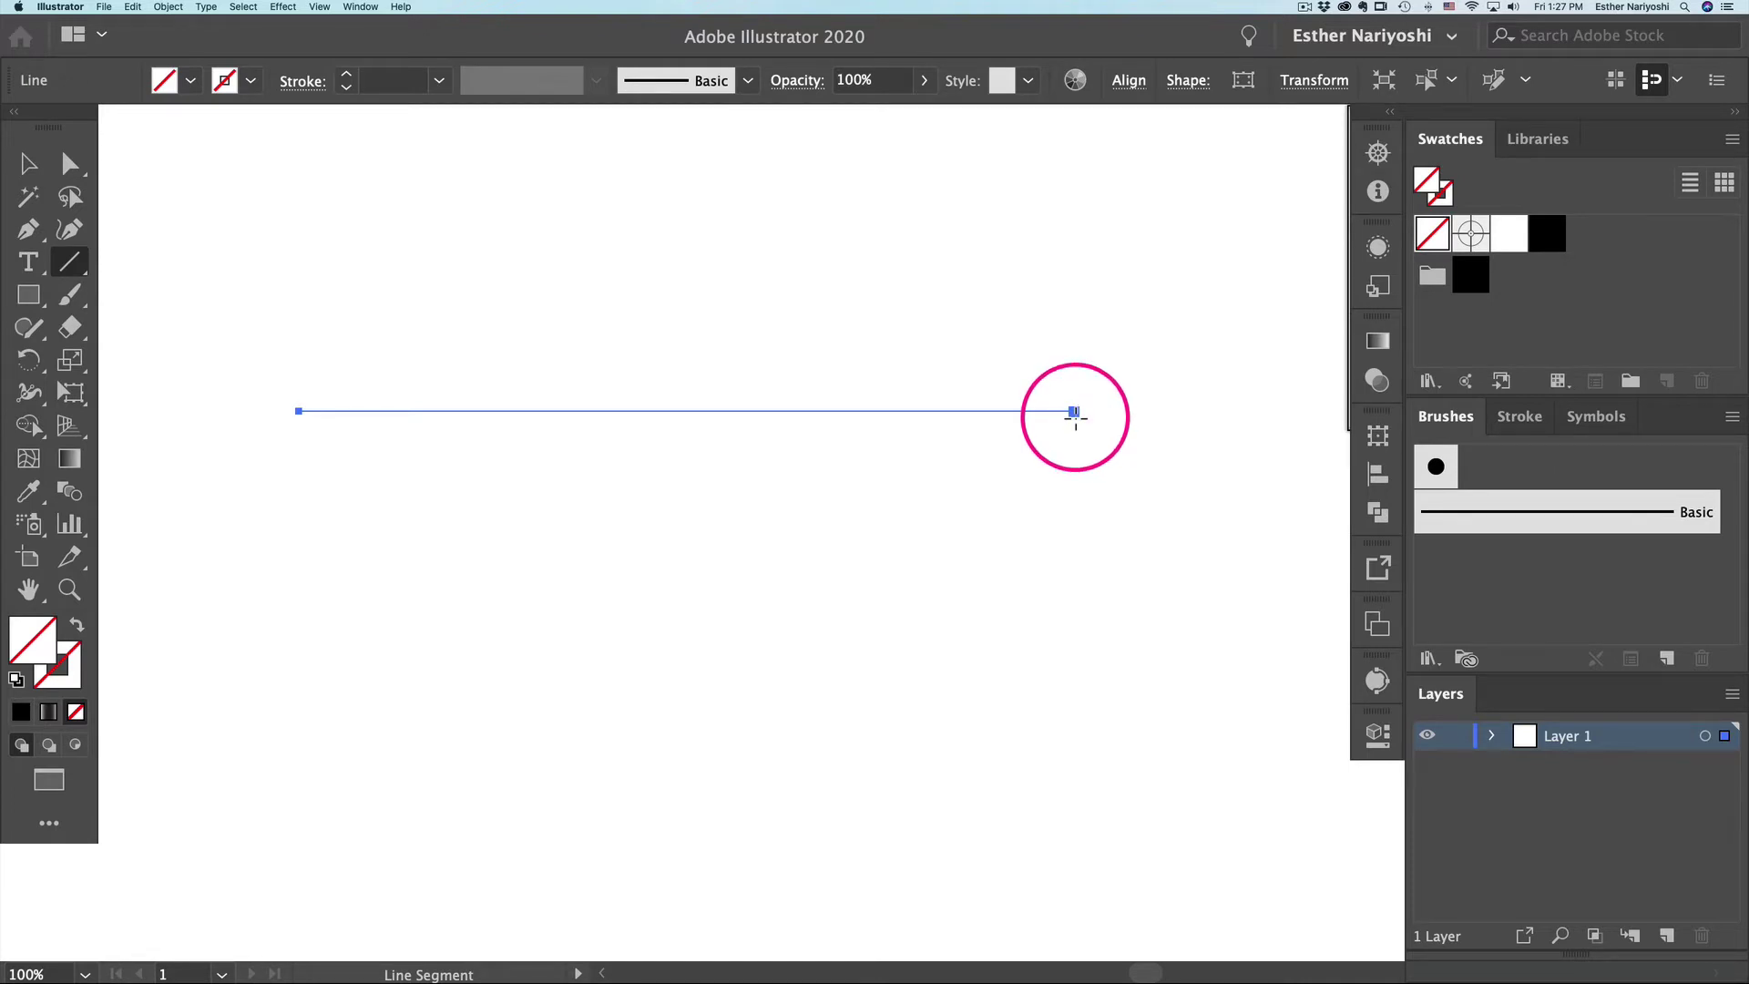
left_click(1443, 196)
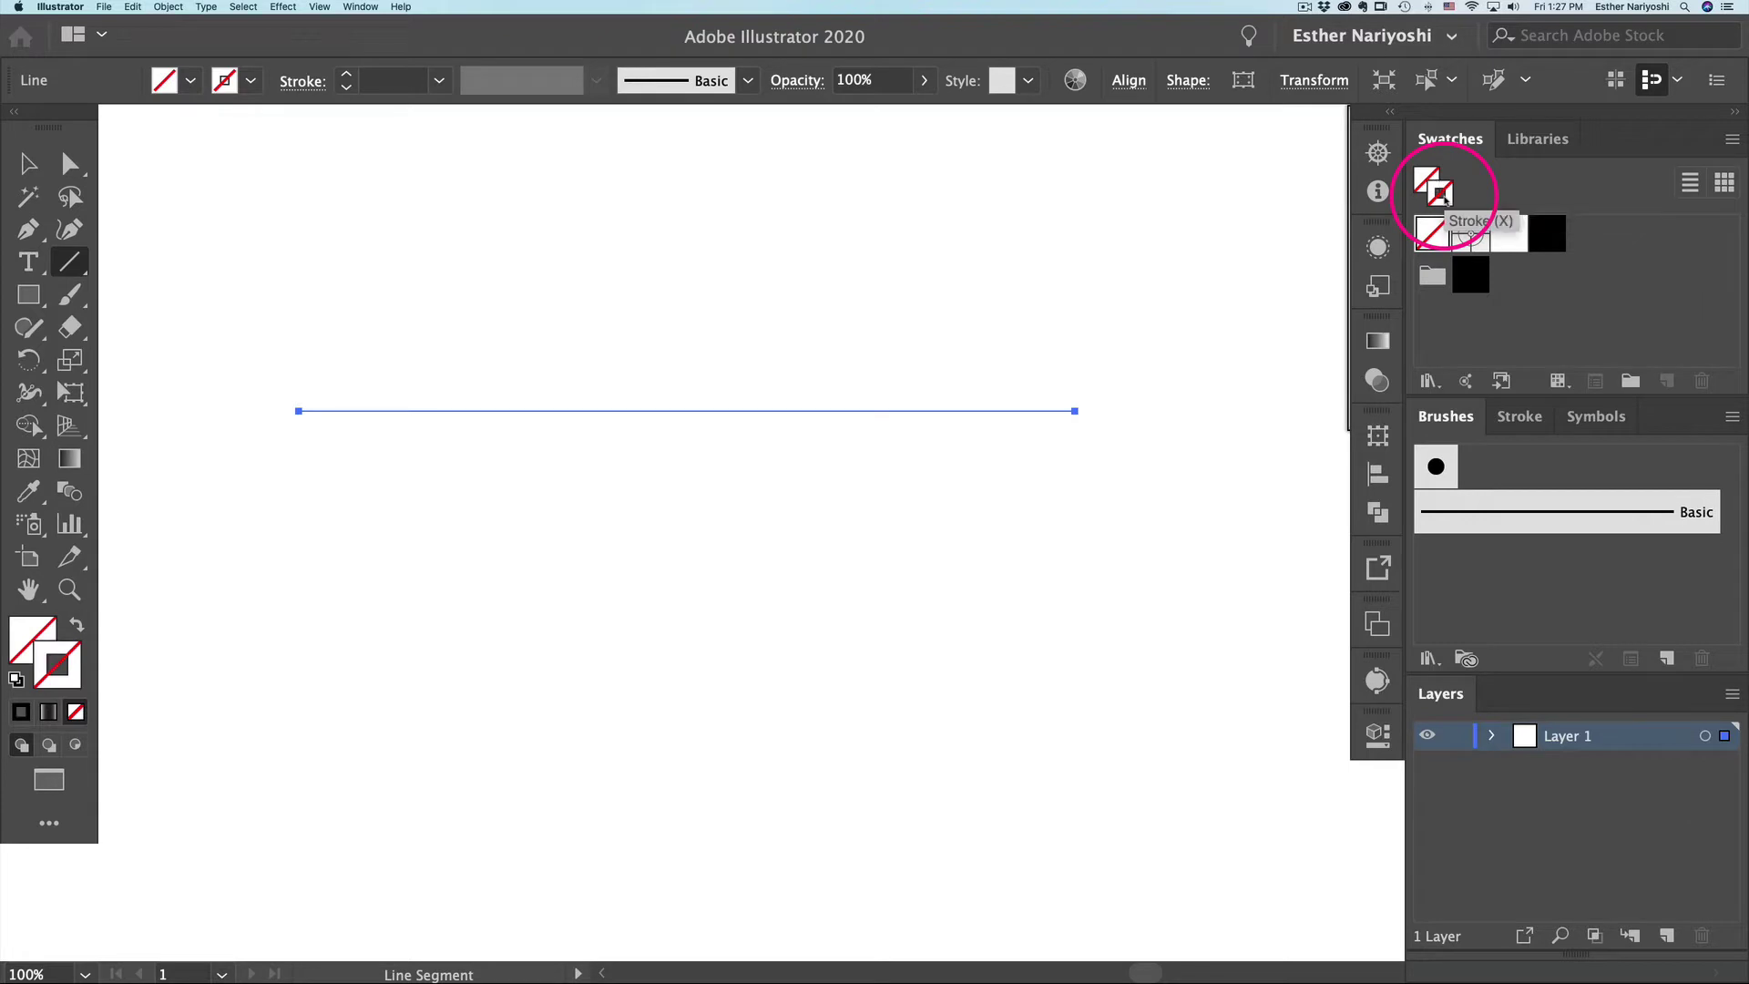
left_click(1546, 238)
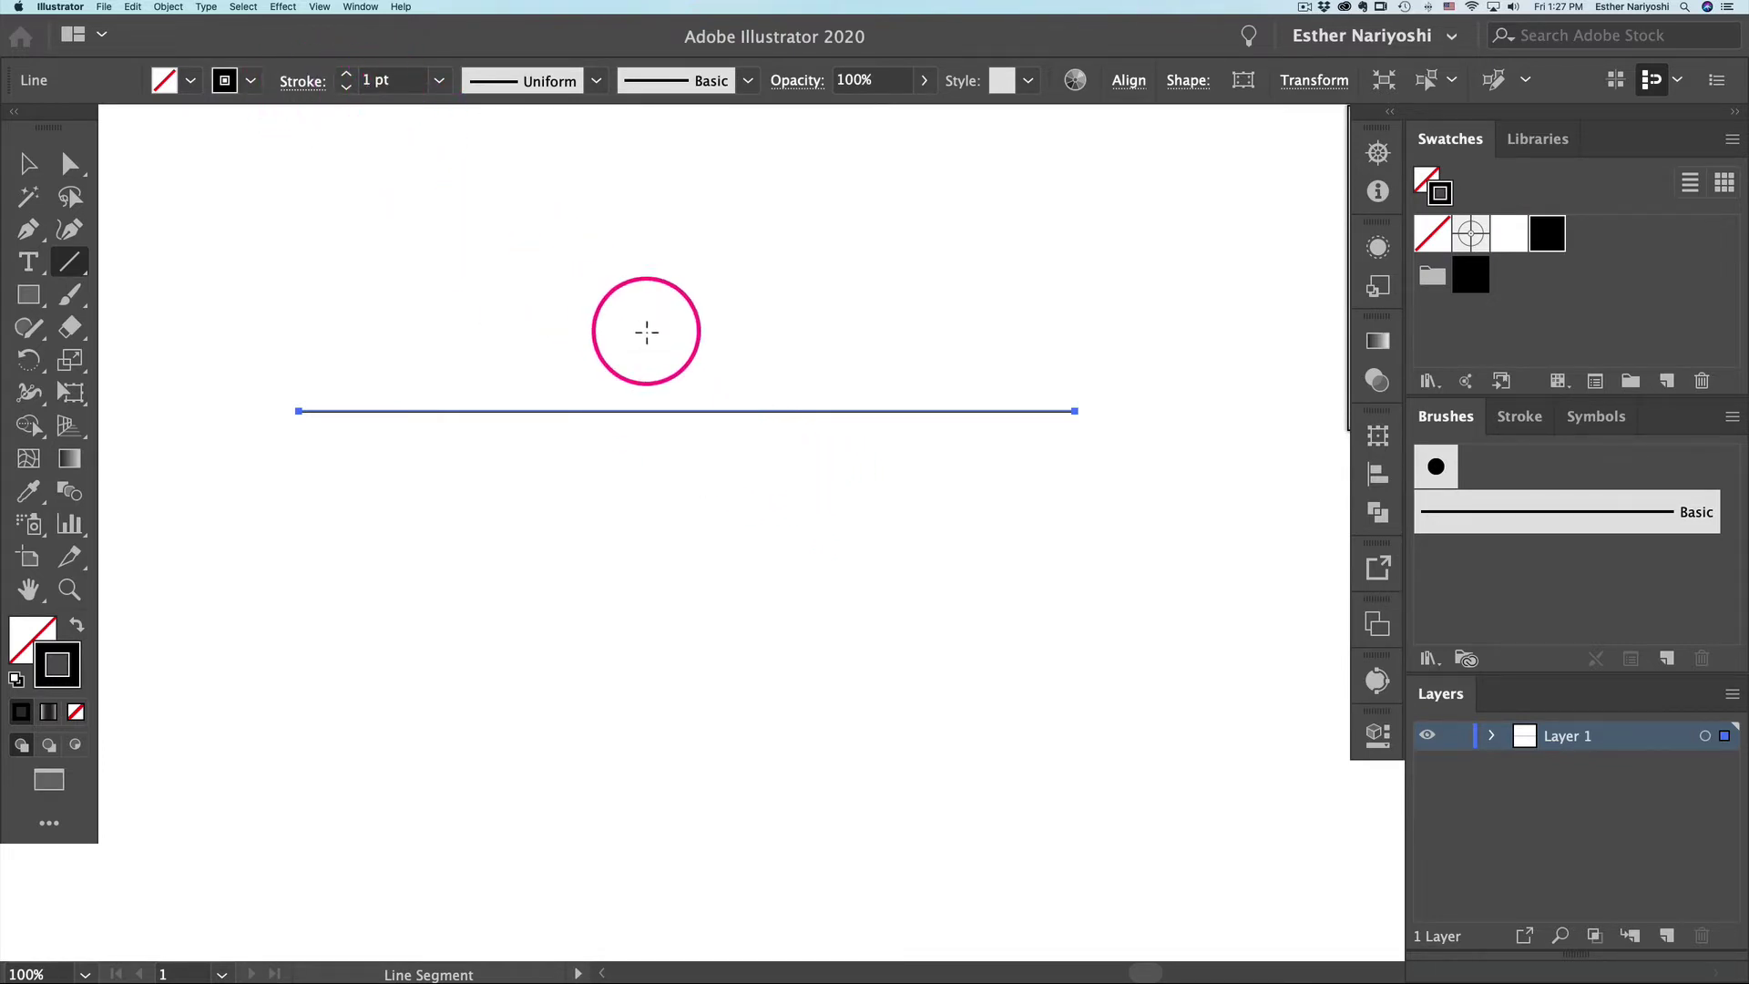
key("v")
left_click(720, 456)
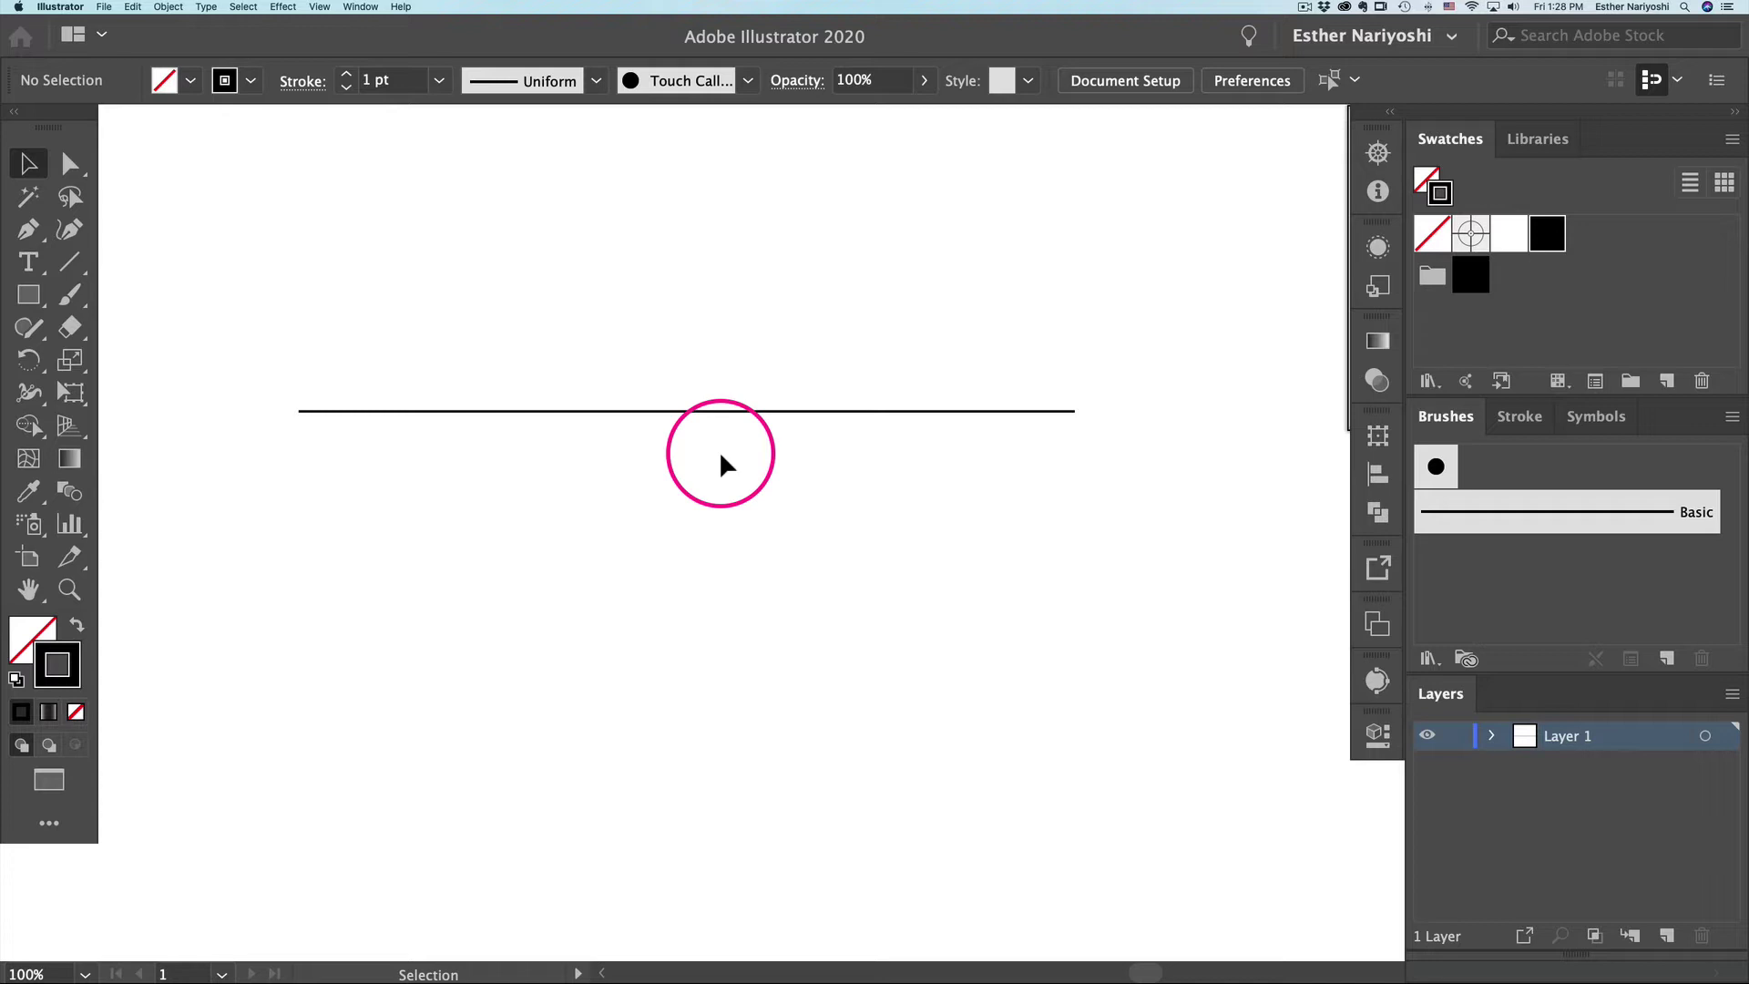
Step: Draw a long, thin rectangle just below the line and give it a black fill with no stroke
key("m")
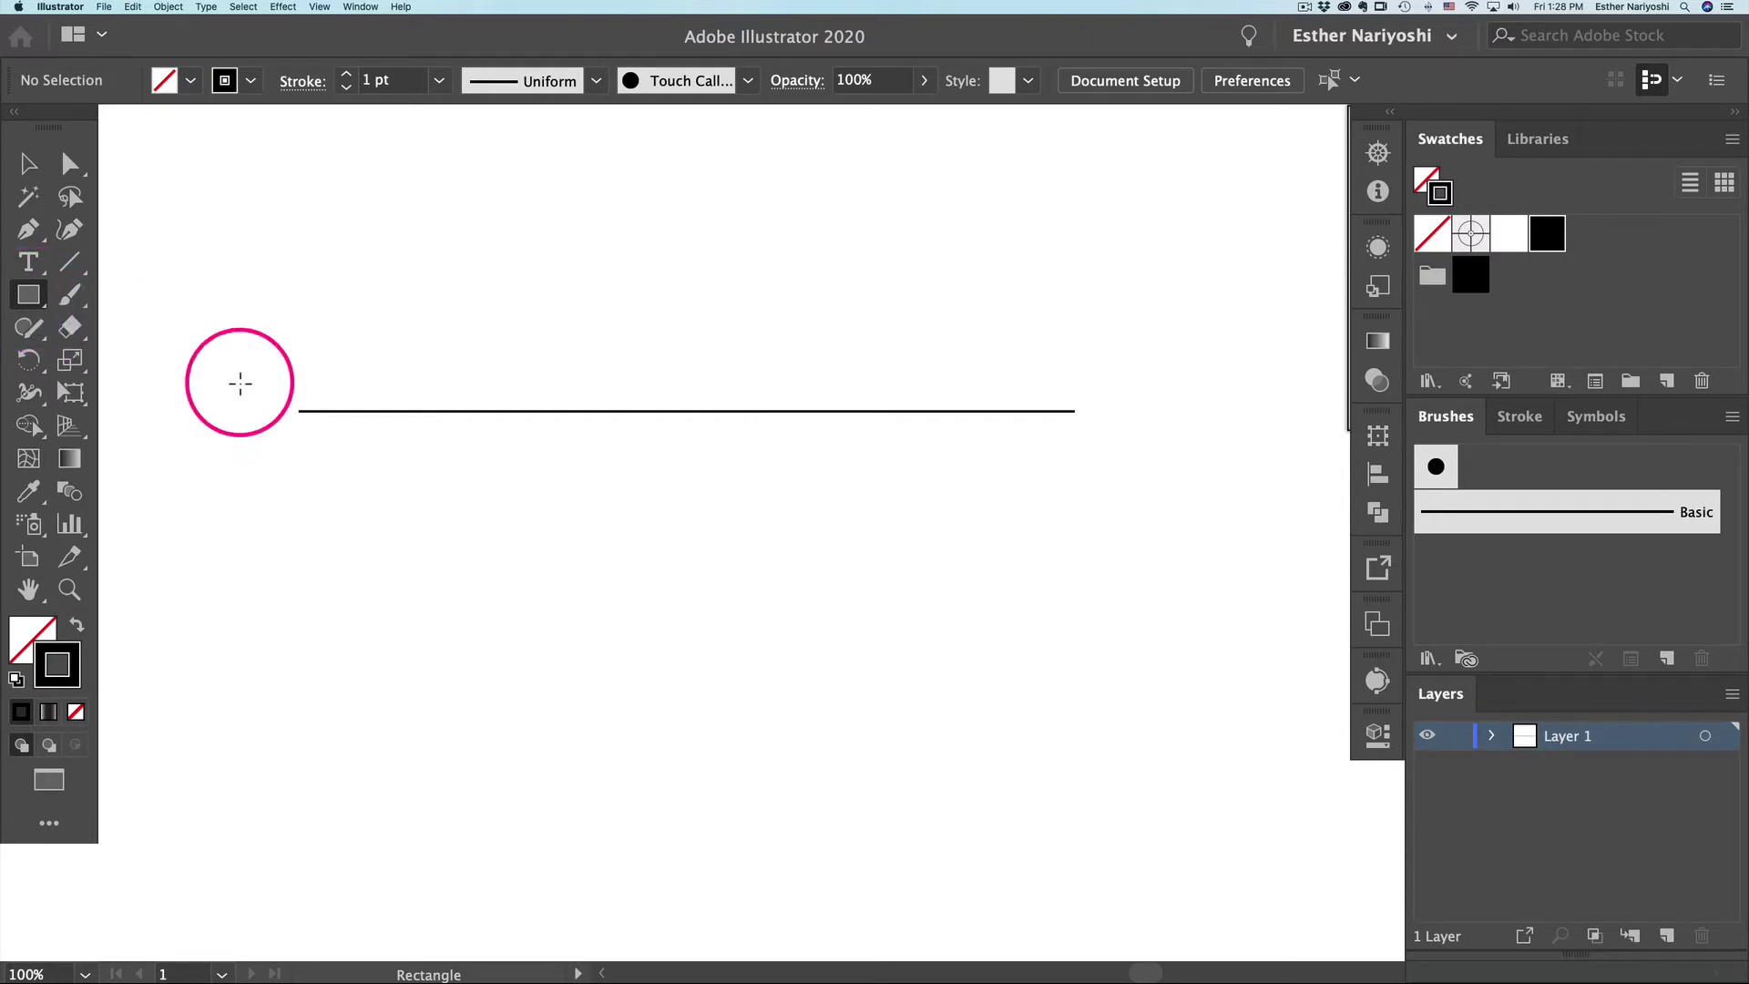
left_click_drag(535, 444, 835, 446)
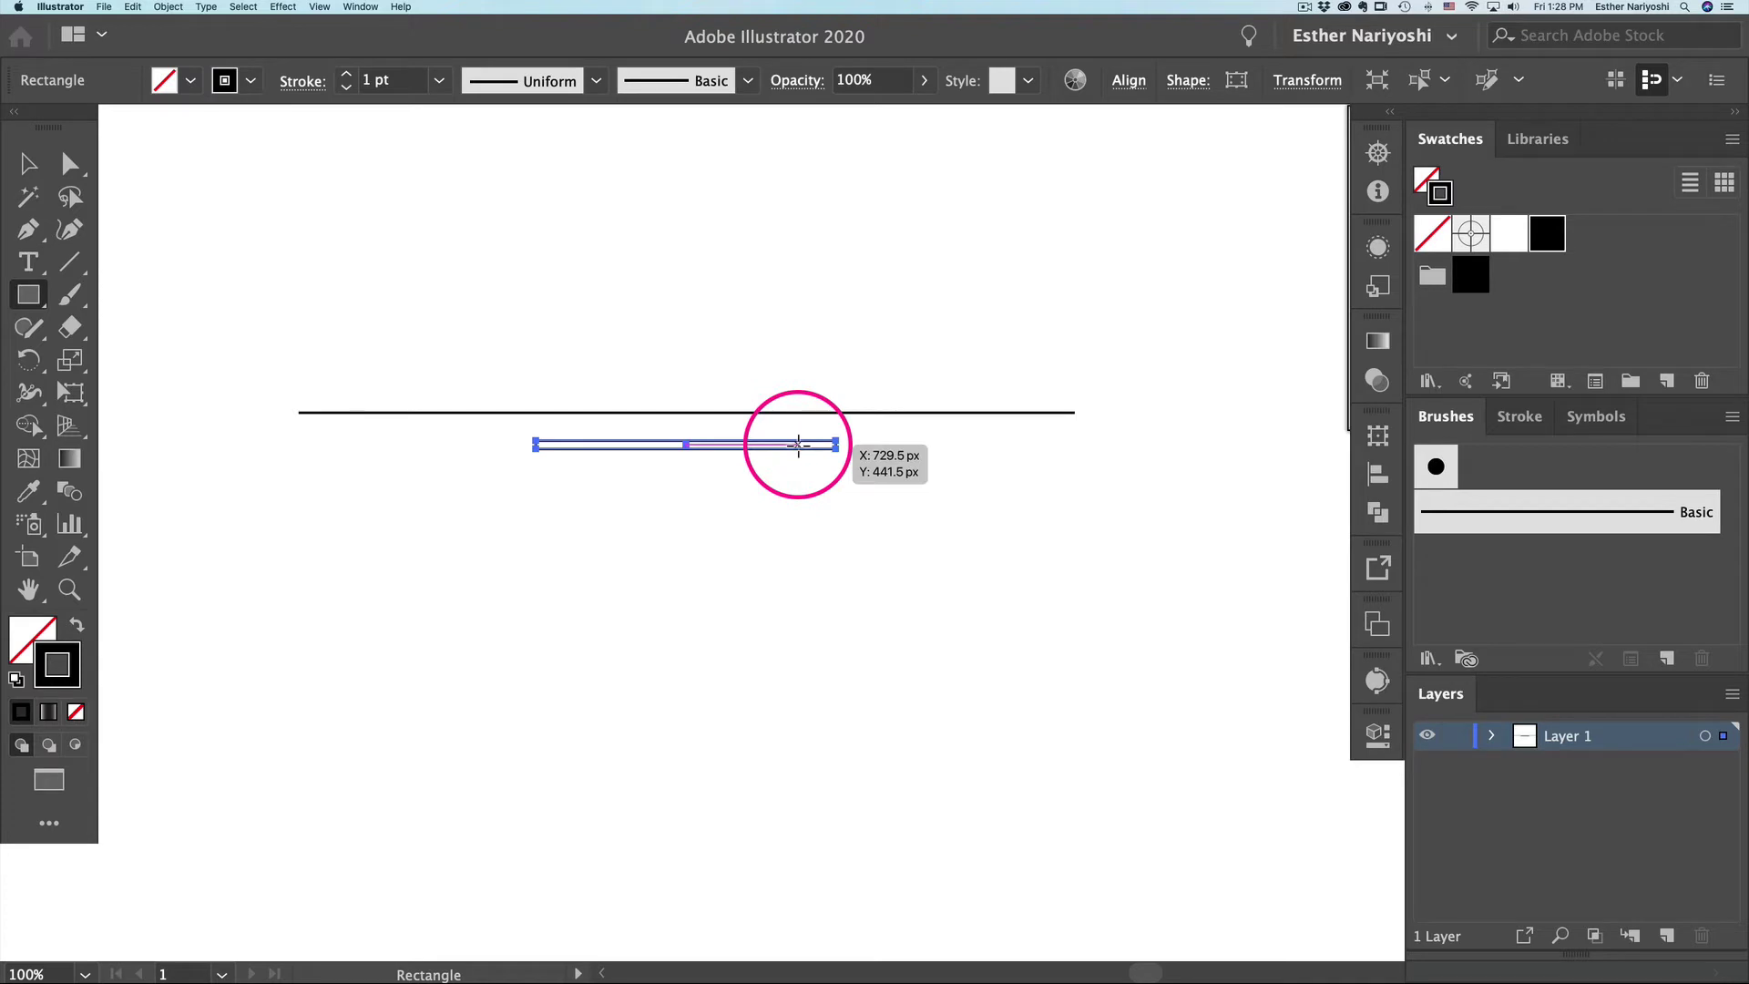
key("shift+x")
key("v")
left_click(729, 461)
key("a")
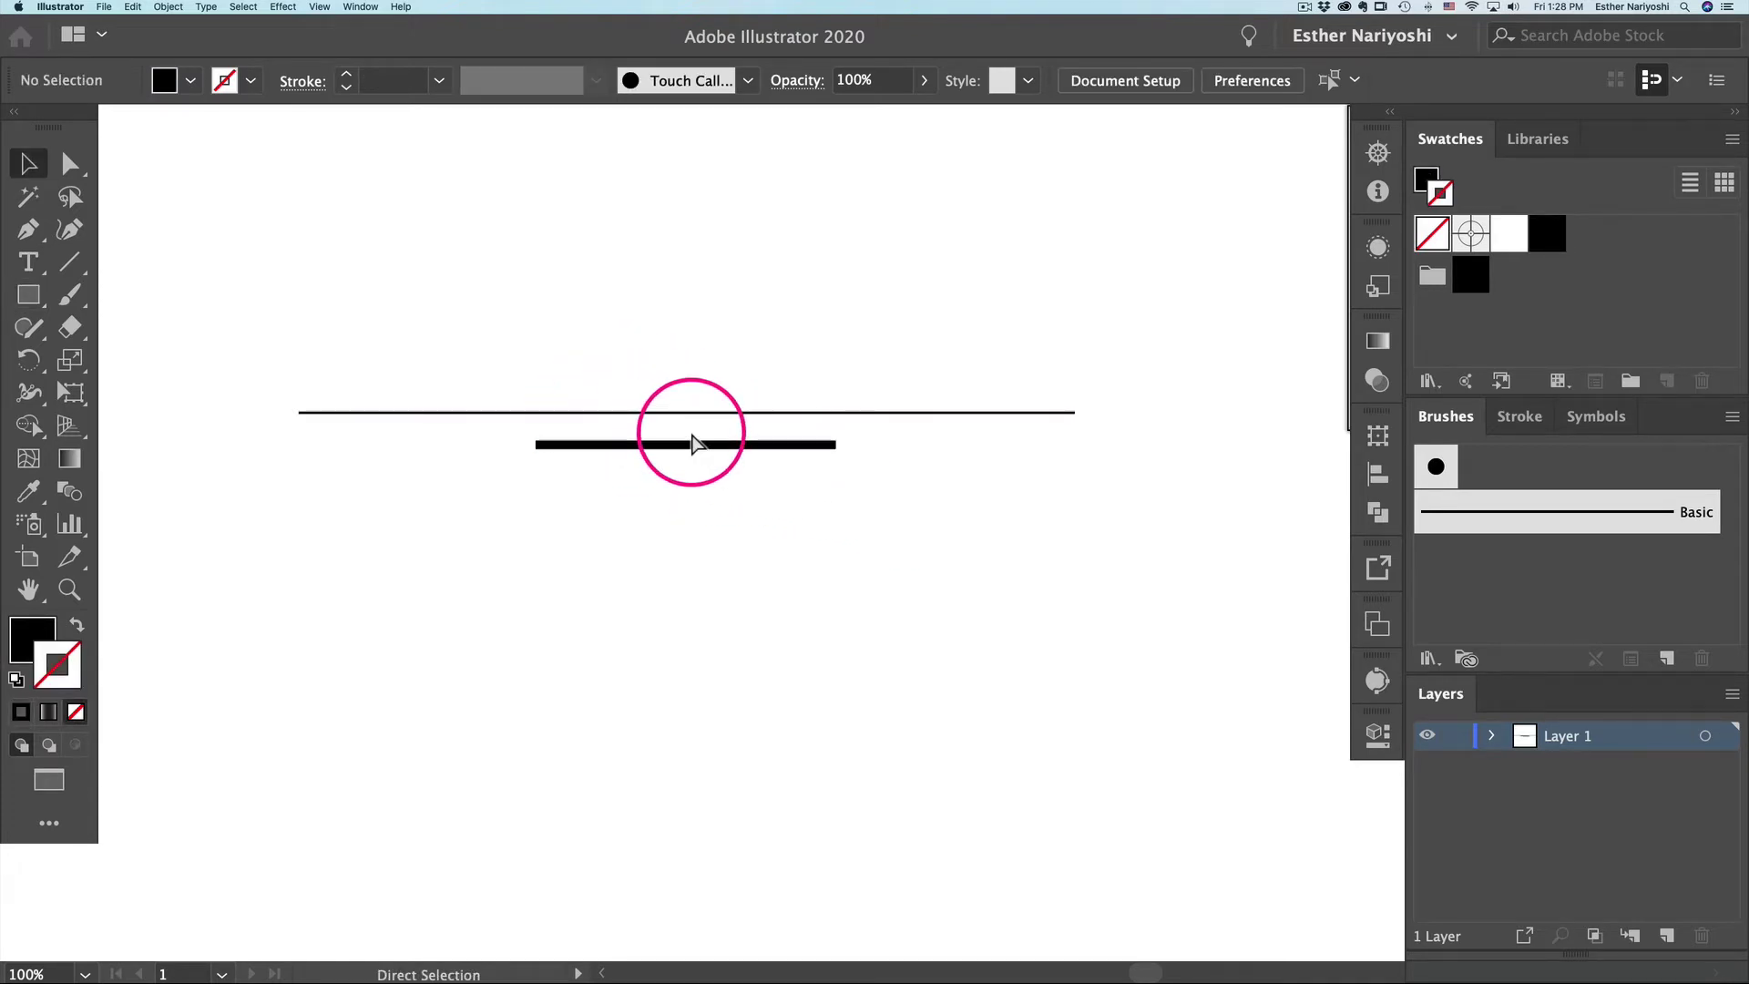
key("v")
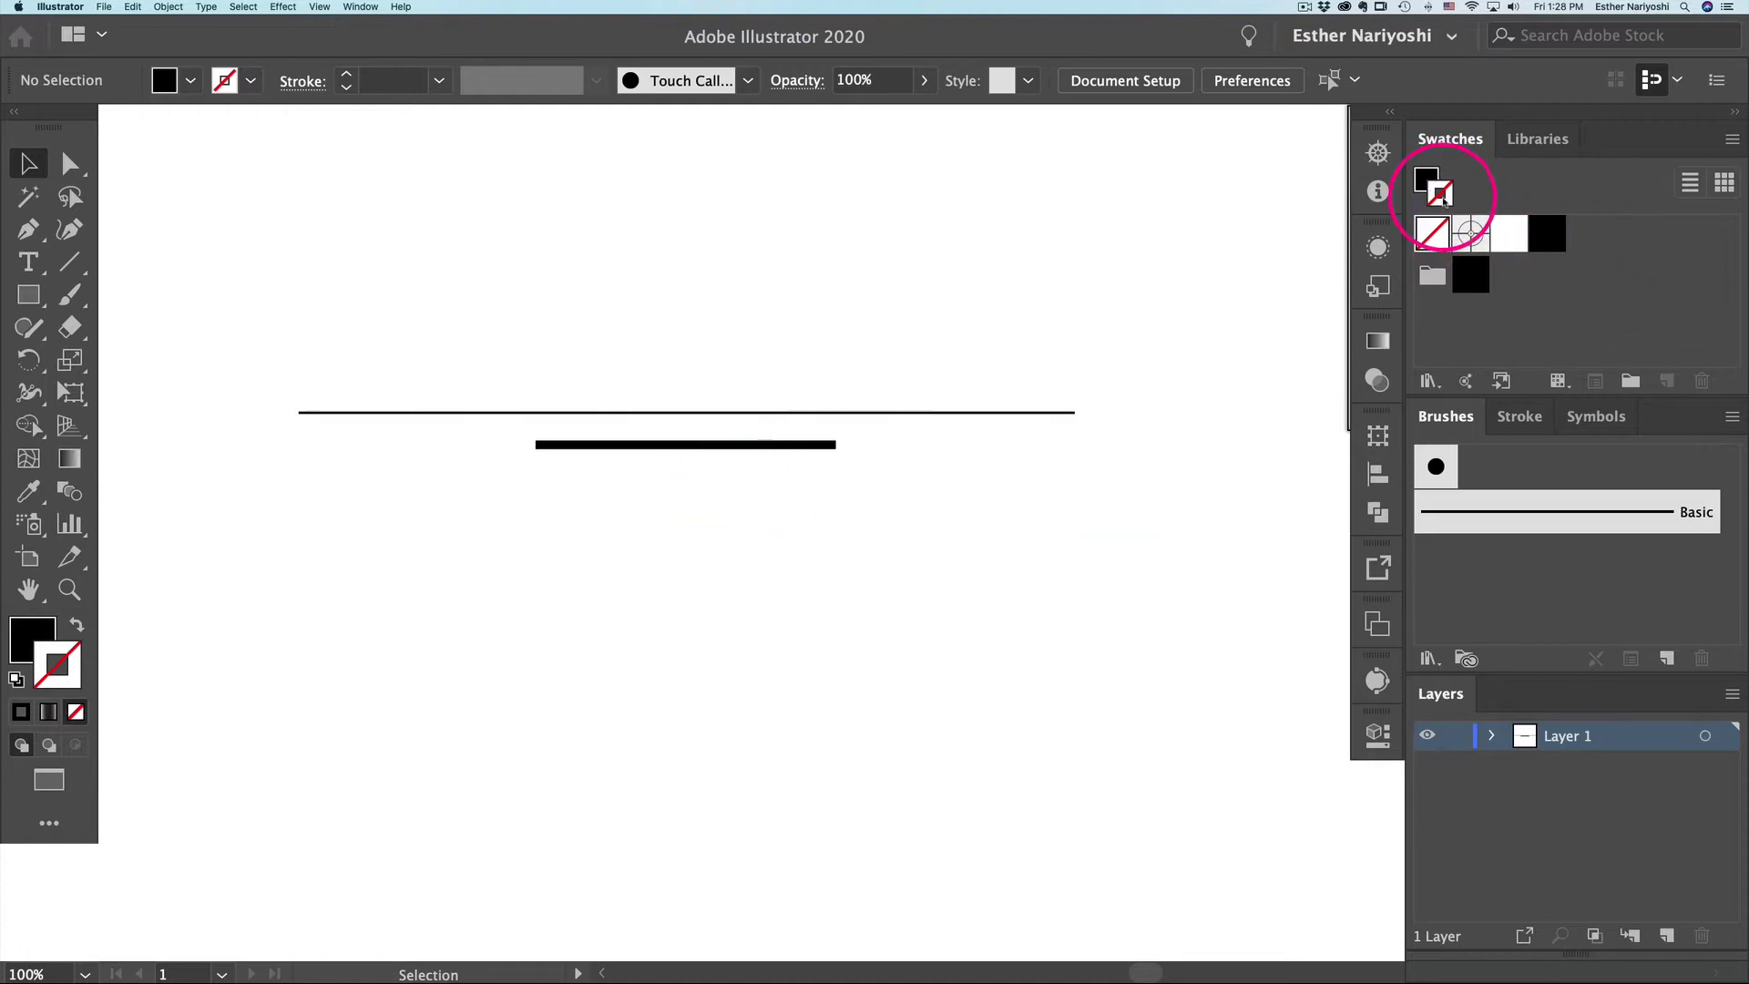
Step: Select the thin black rectangle and nudge it slightly to the right
key("super+space")
left_click_drag(672, 437, 1214, 675)
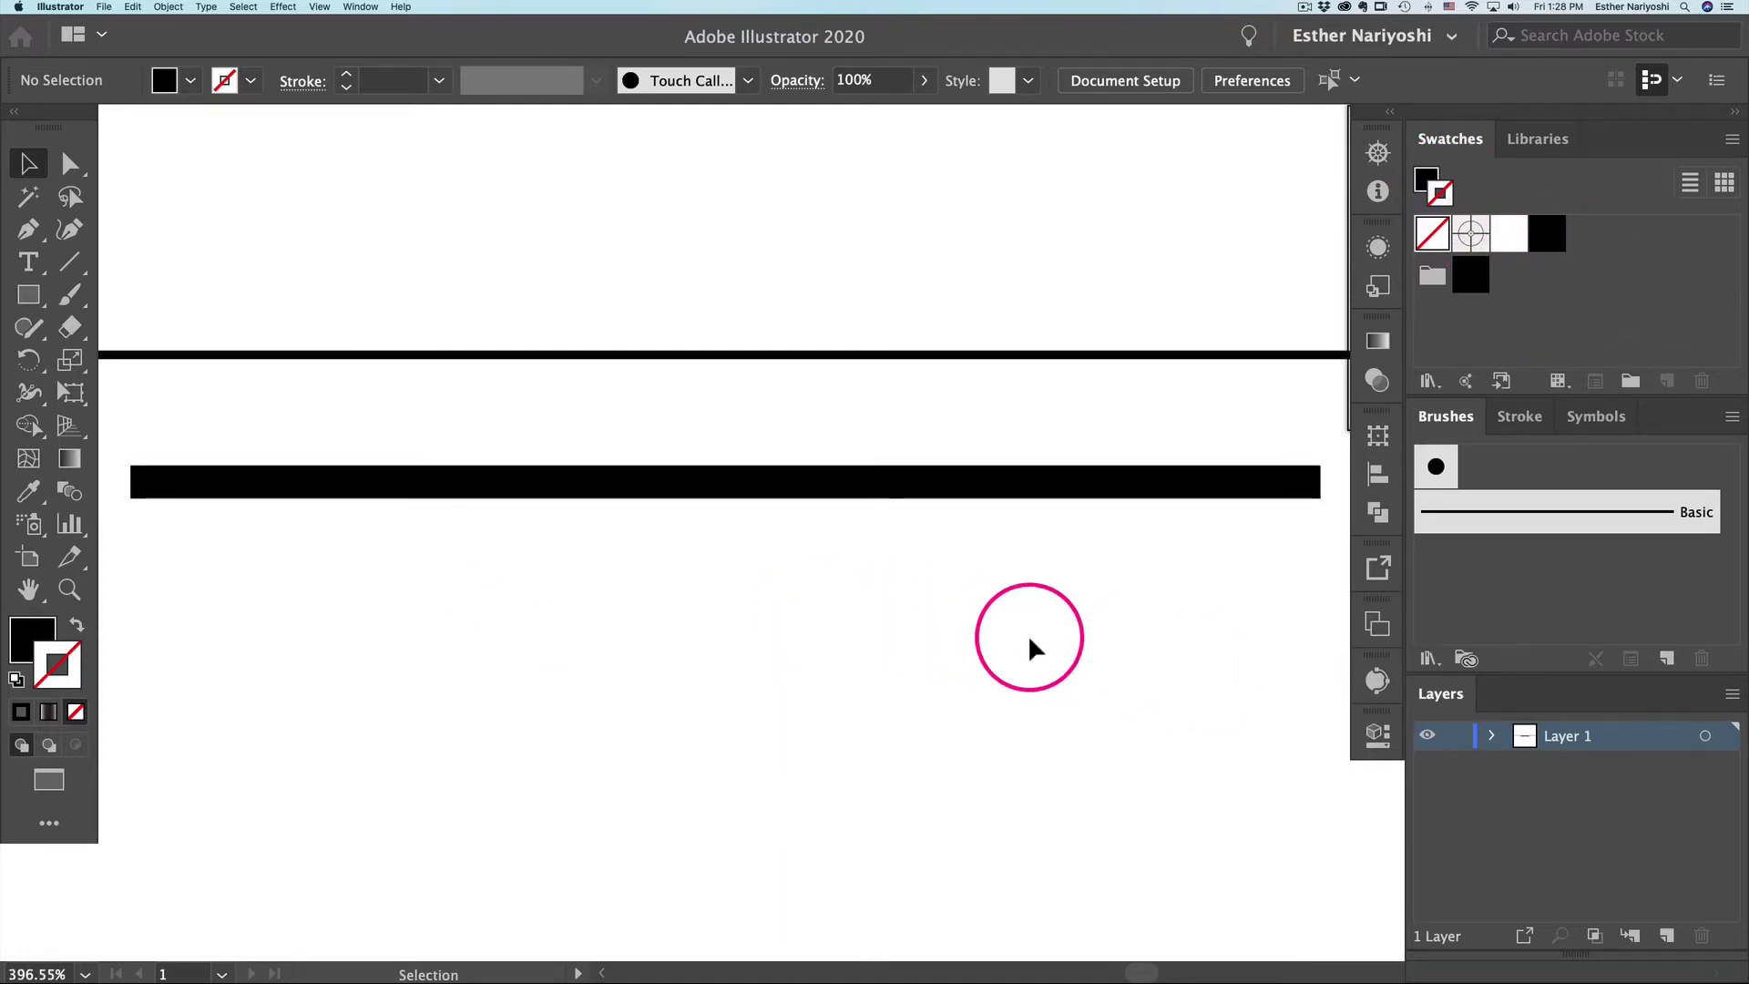
left_click(720, 482)
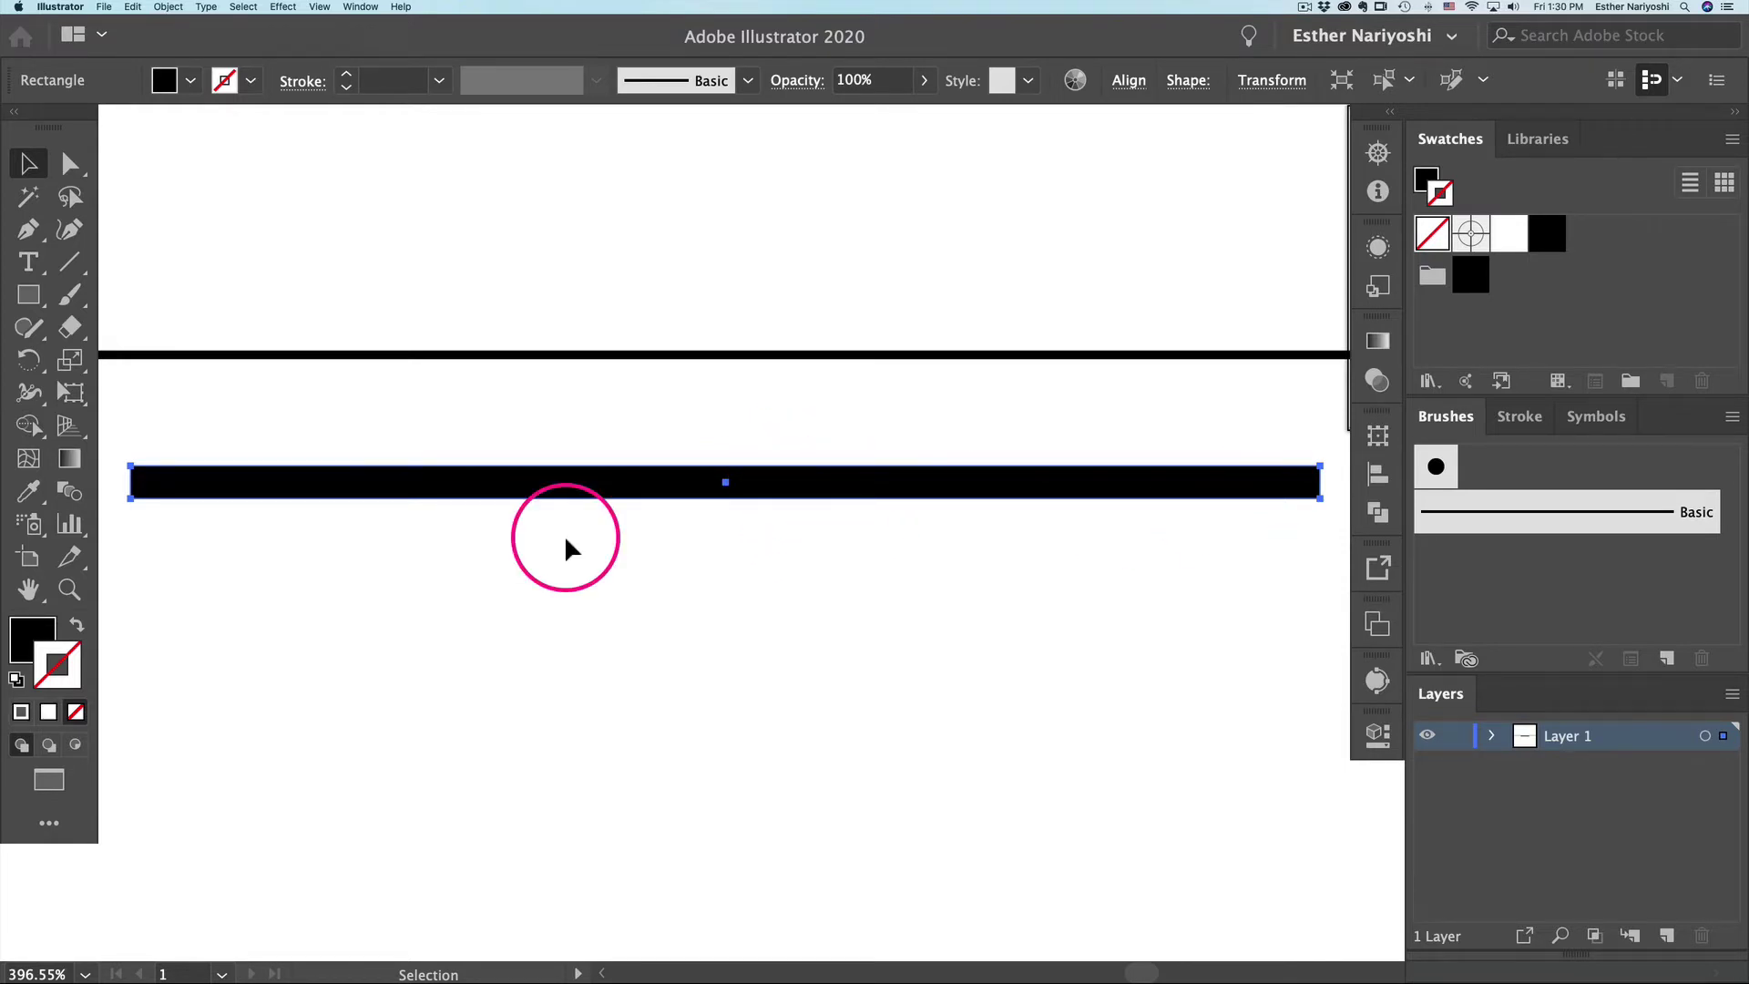
key("Right")
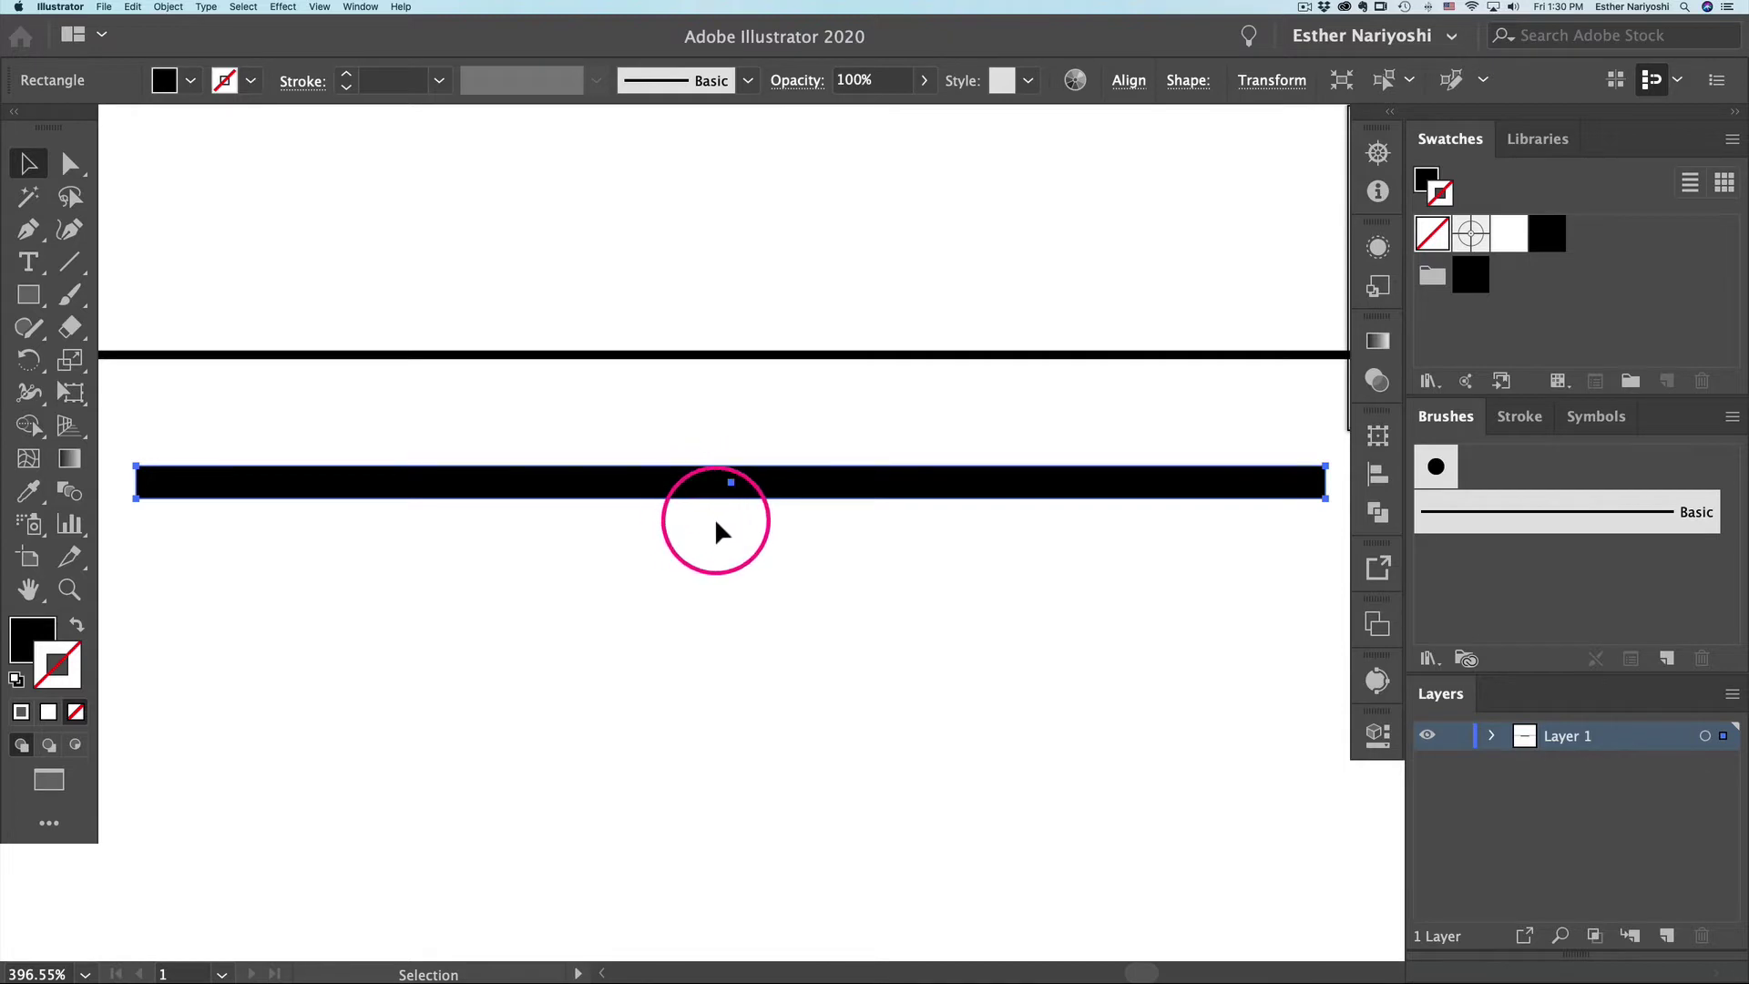
Step: Set the fill to a linear white-to-black gradient
left_click(1424, 179)
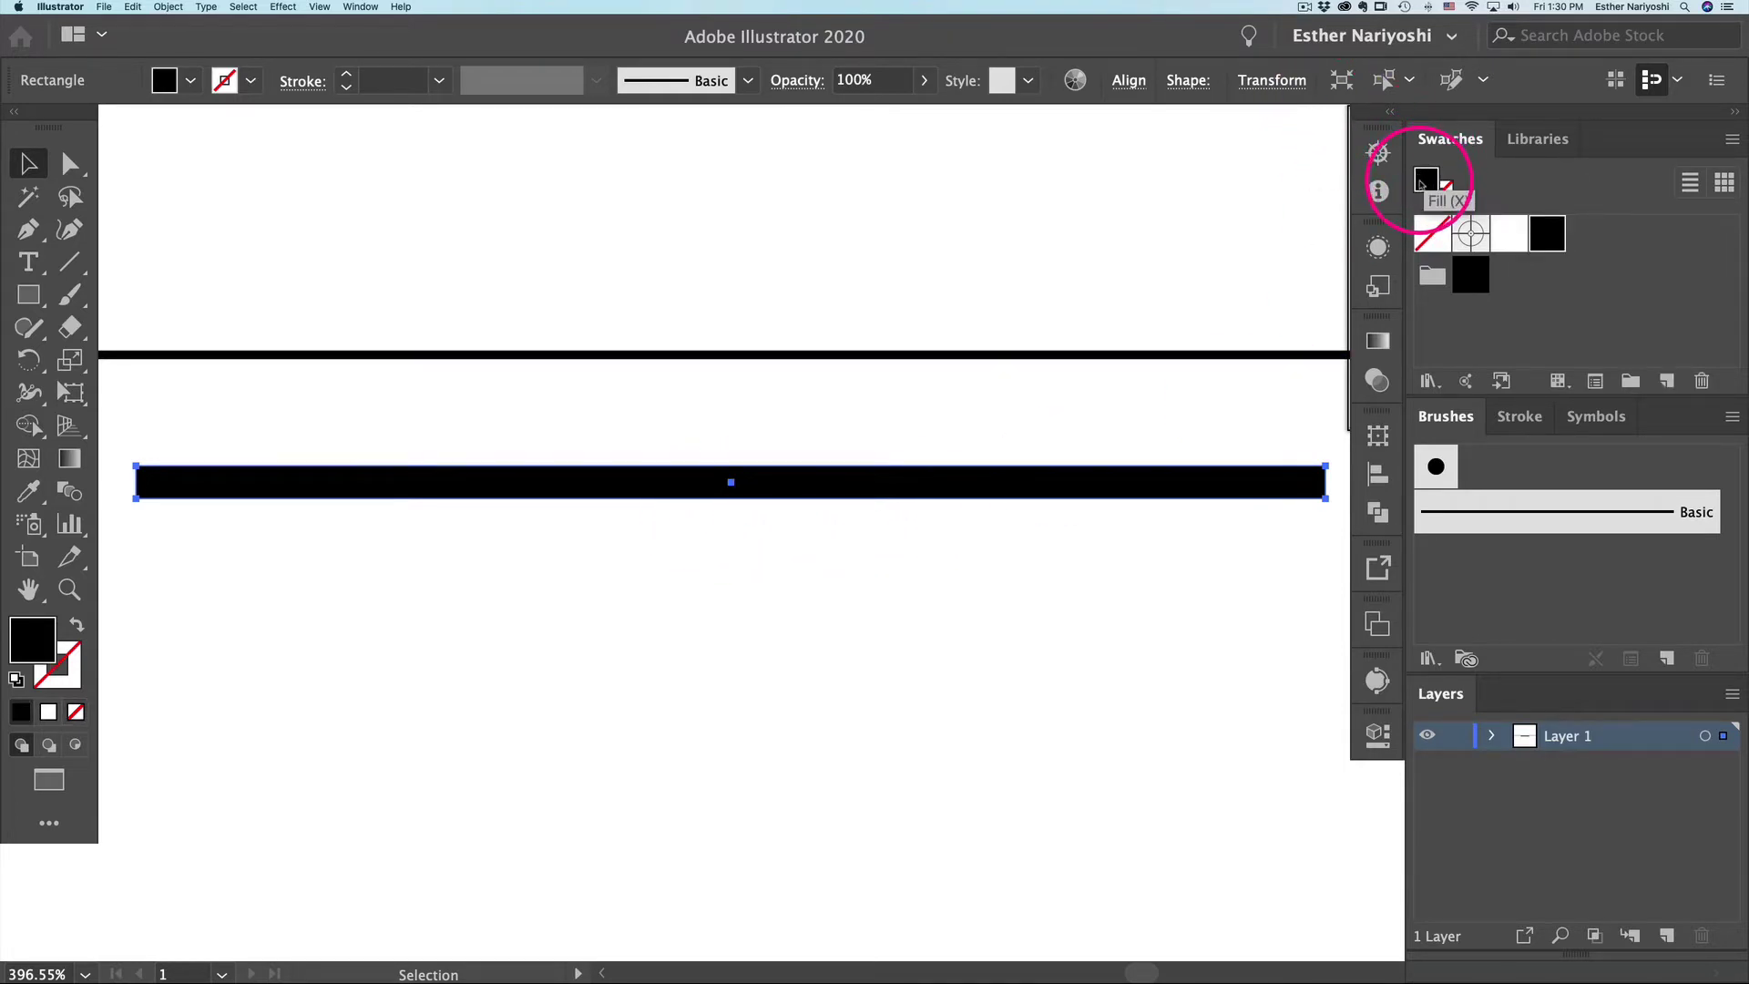
left_click(70, 459)
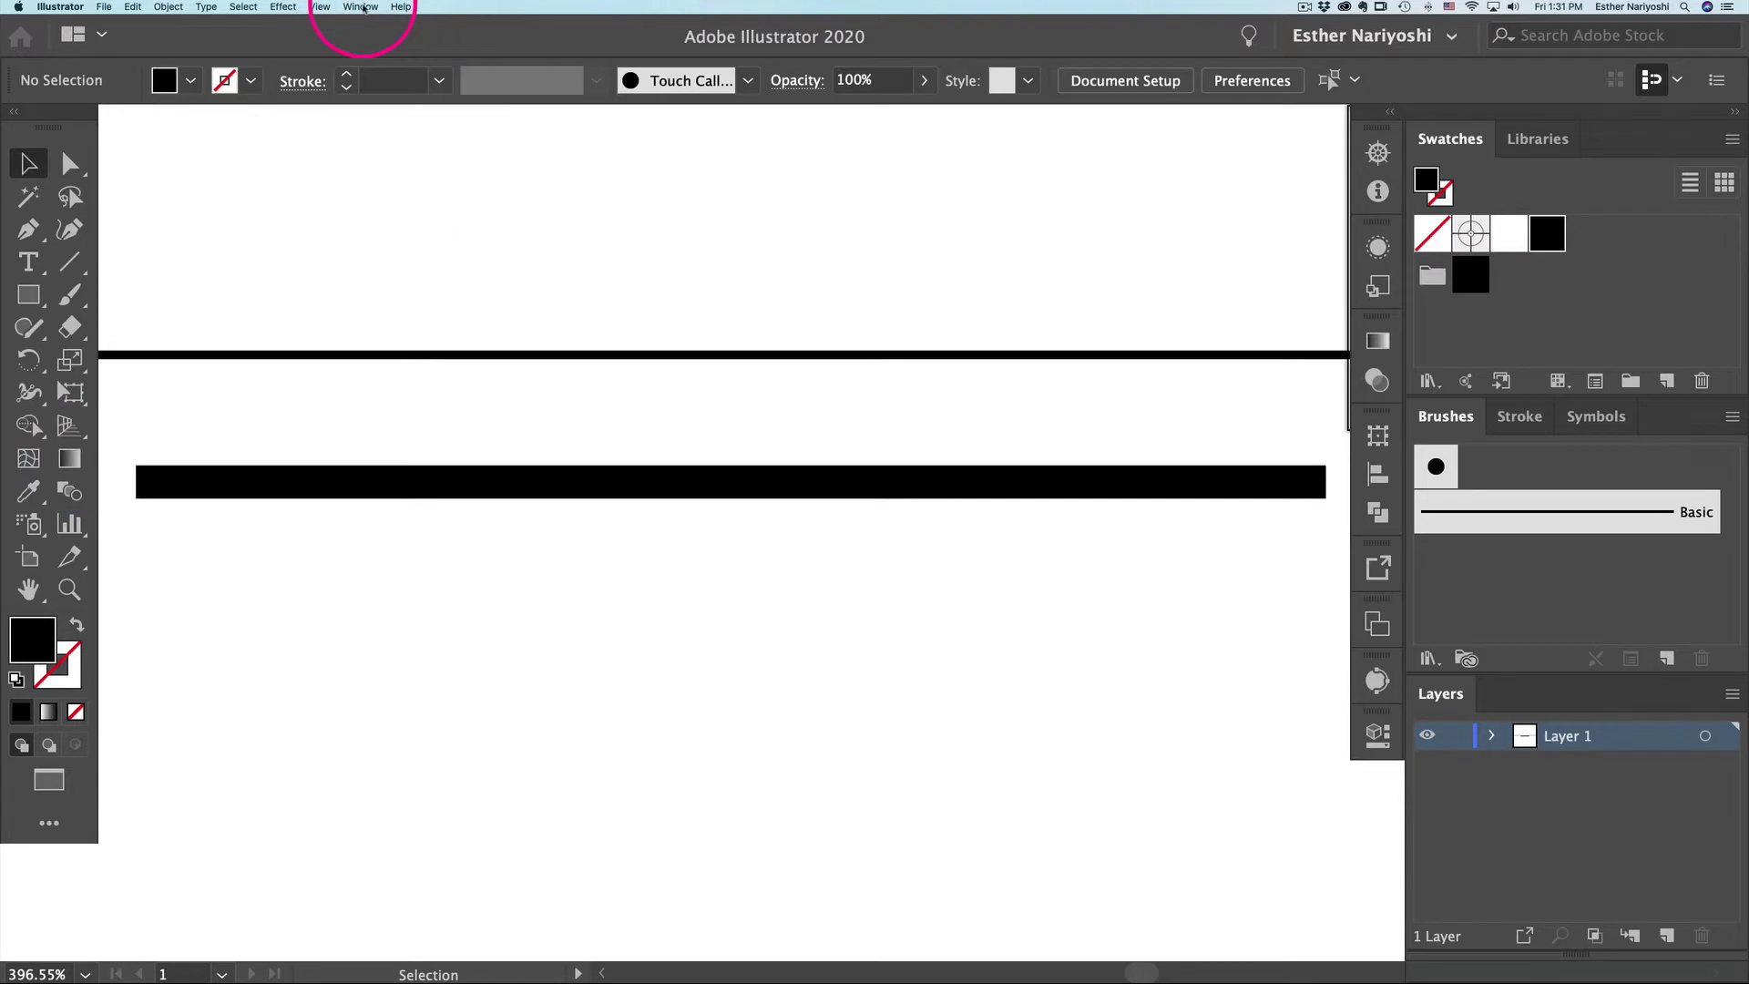
left_click(363, 8)
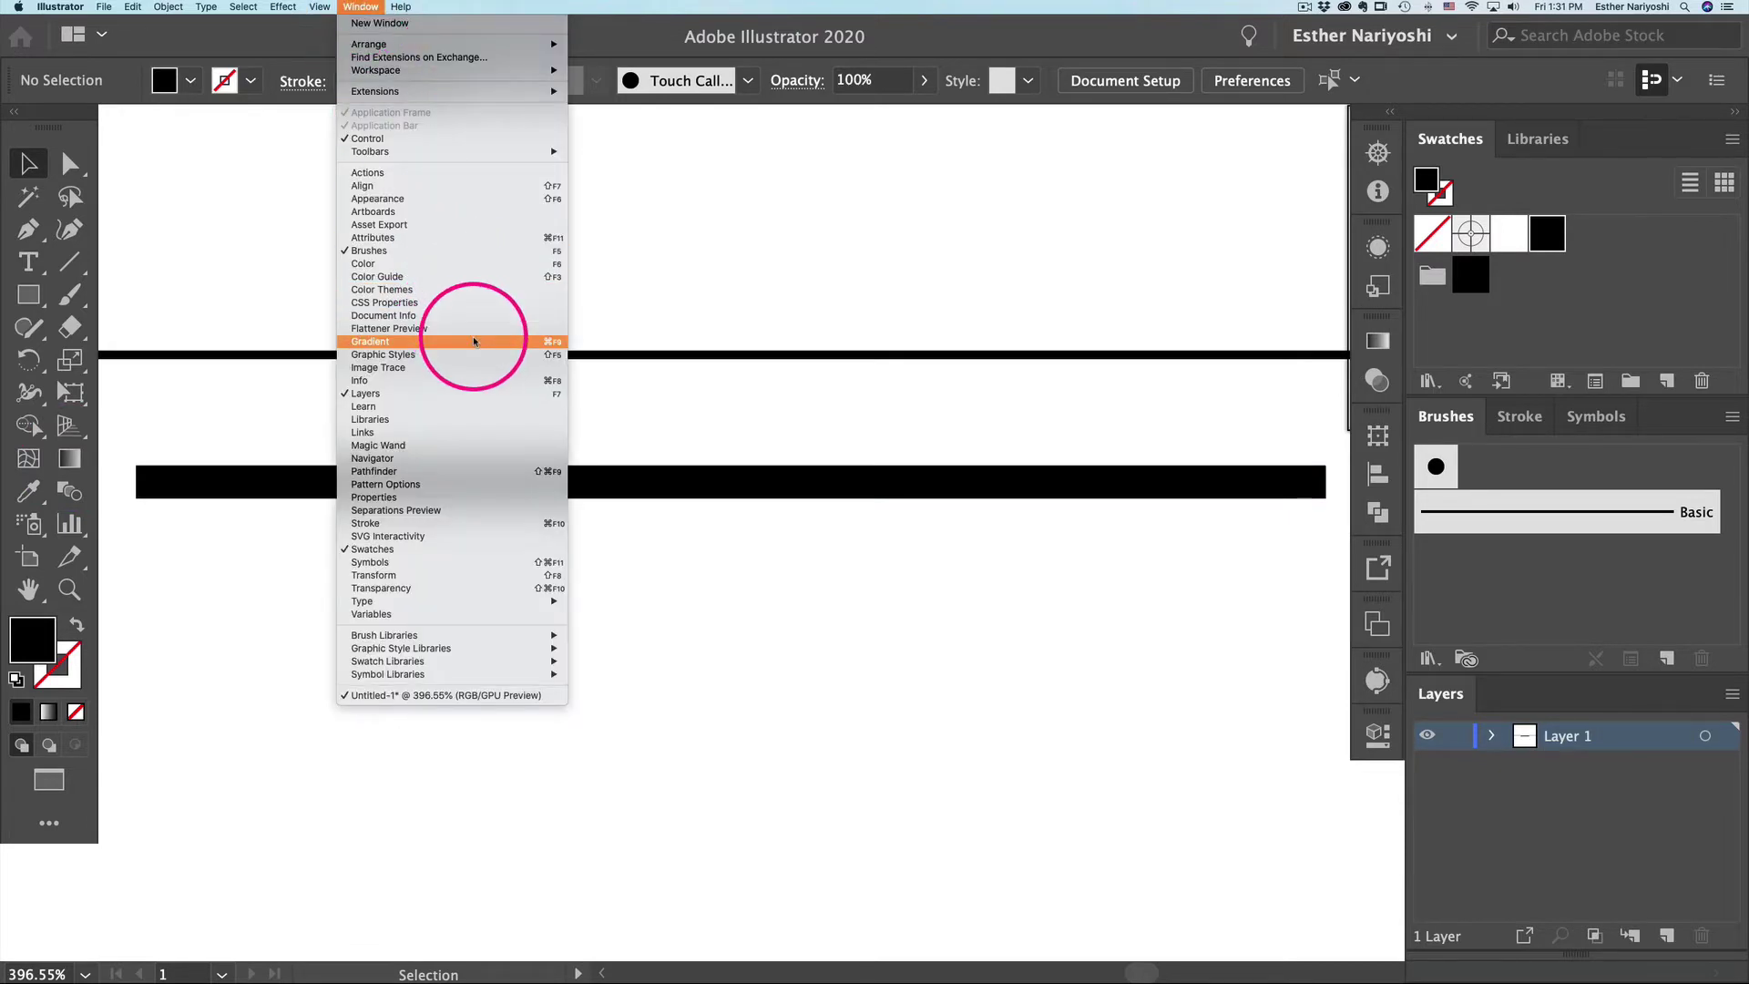
left_click(407, 340)
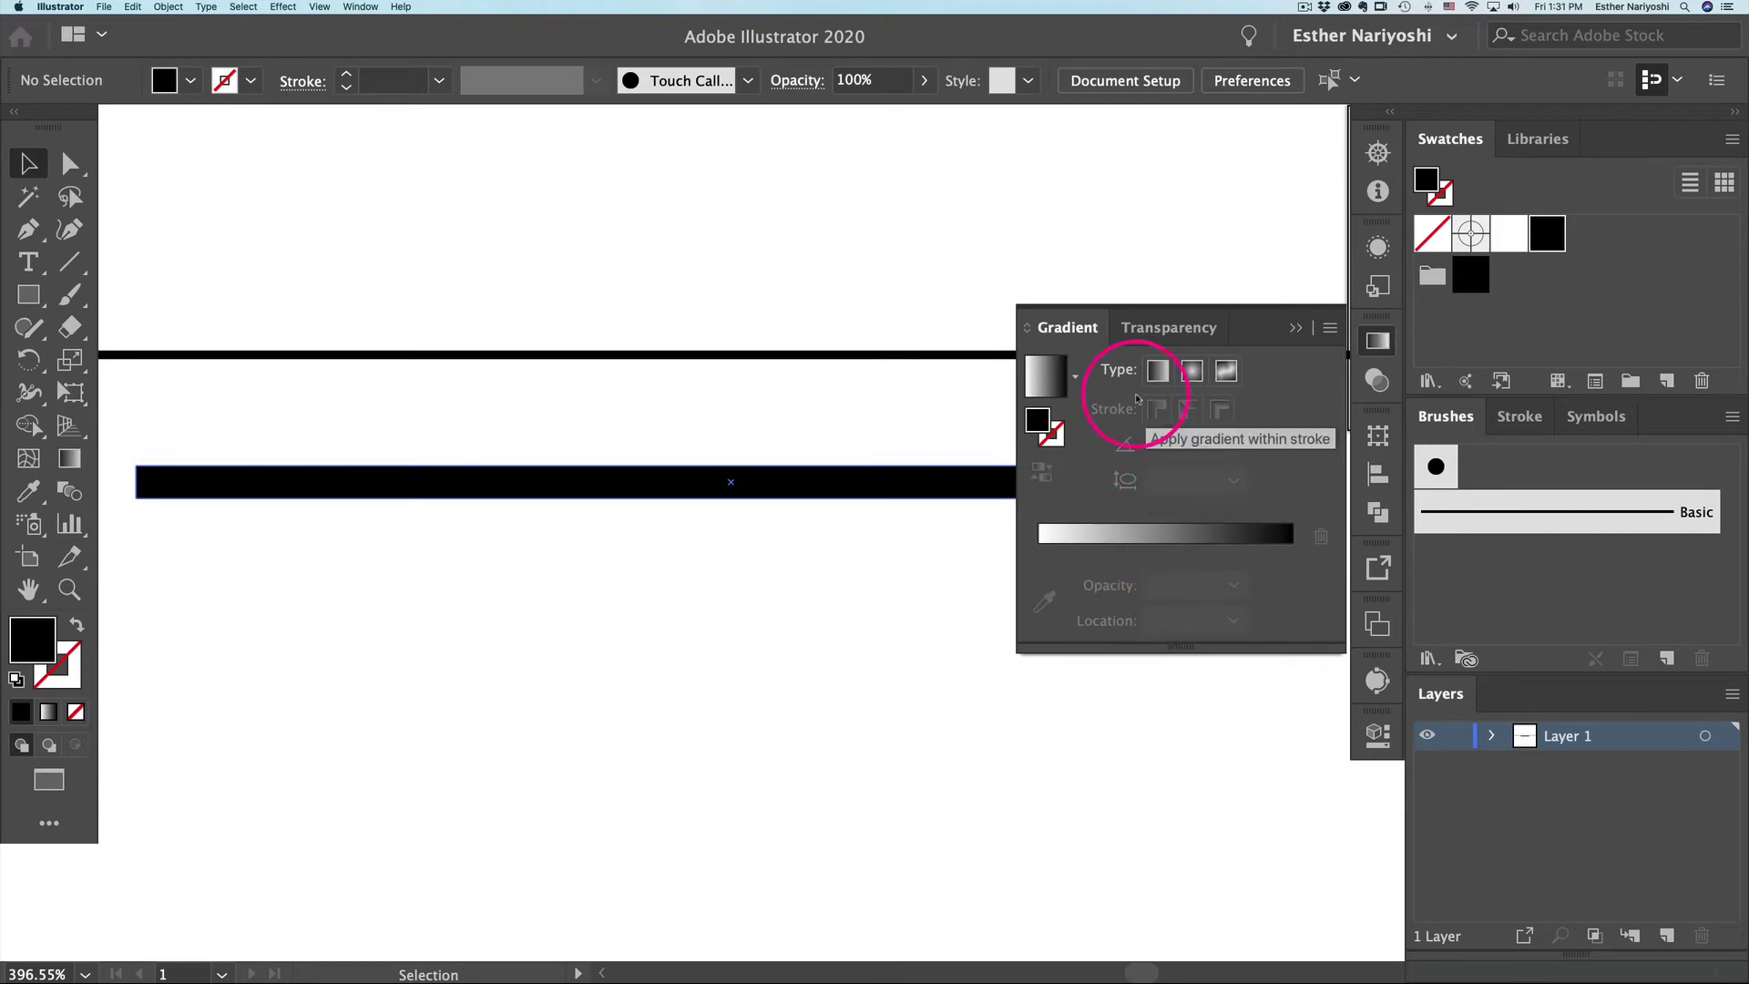
left_click(1143, 542)
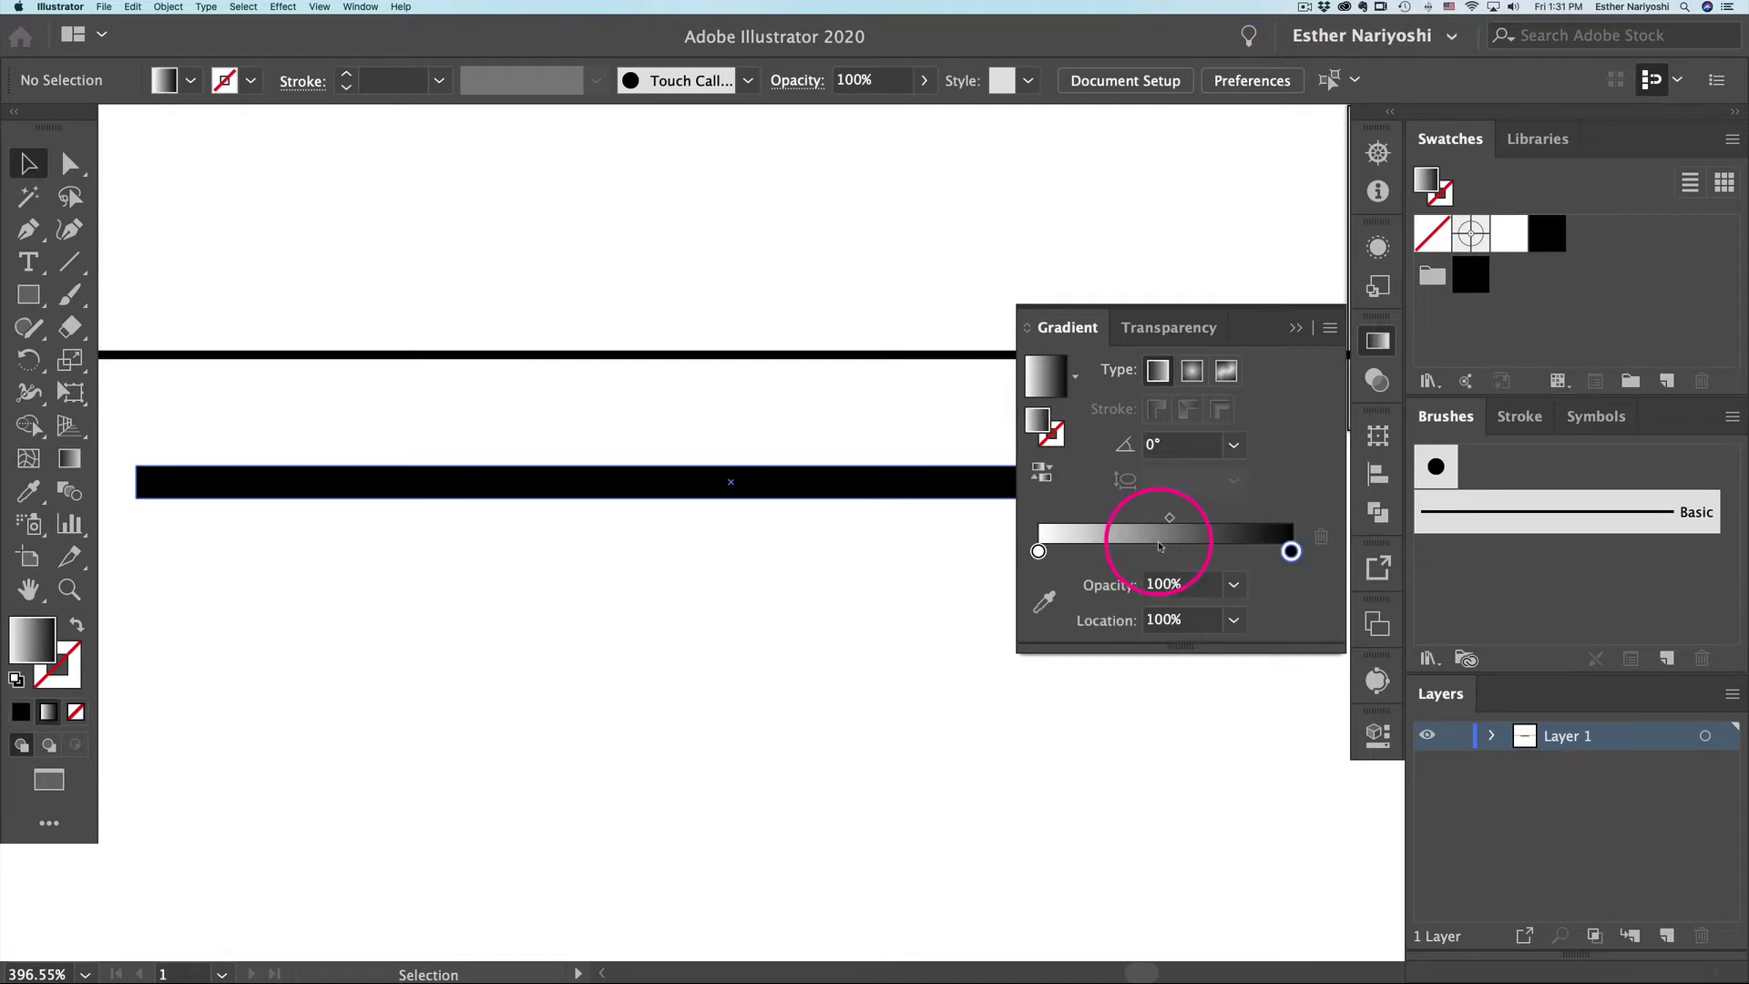
Step: Set the gradient angle to 90° and move the black colour stop to about 53.8%
left_click(1160, 444)
left_click_drag(1160, 444, 1146, 444)
type("90")
key("Tab")
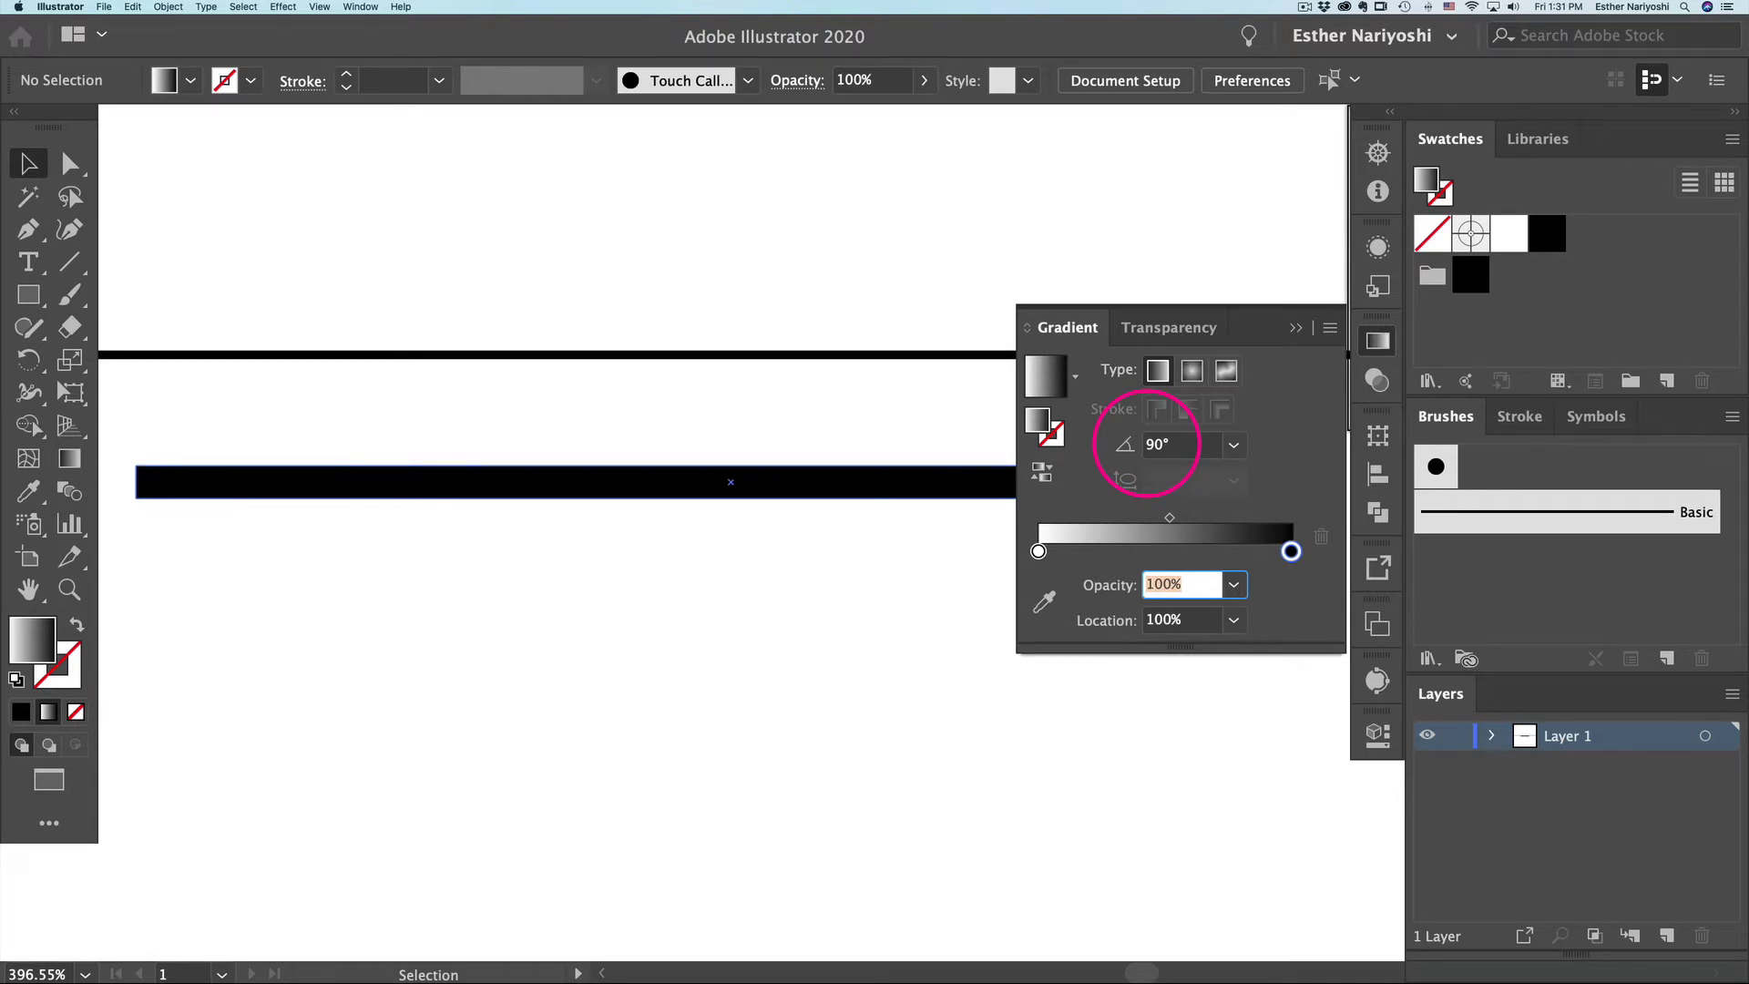
left_click_drag(1291, 551, 1174, 550)
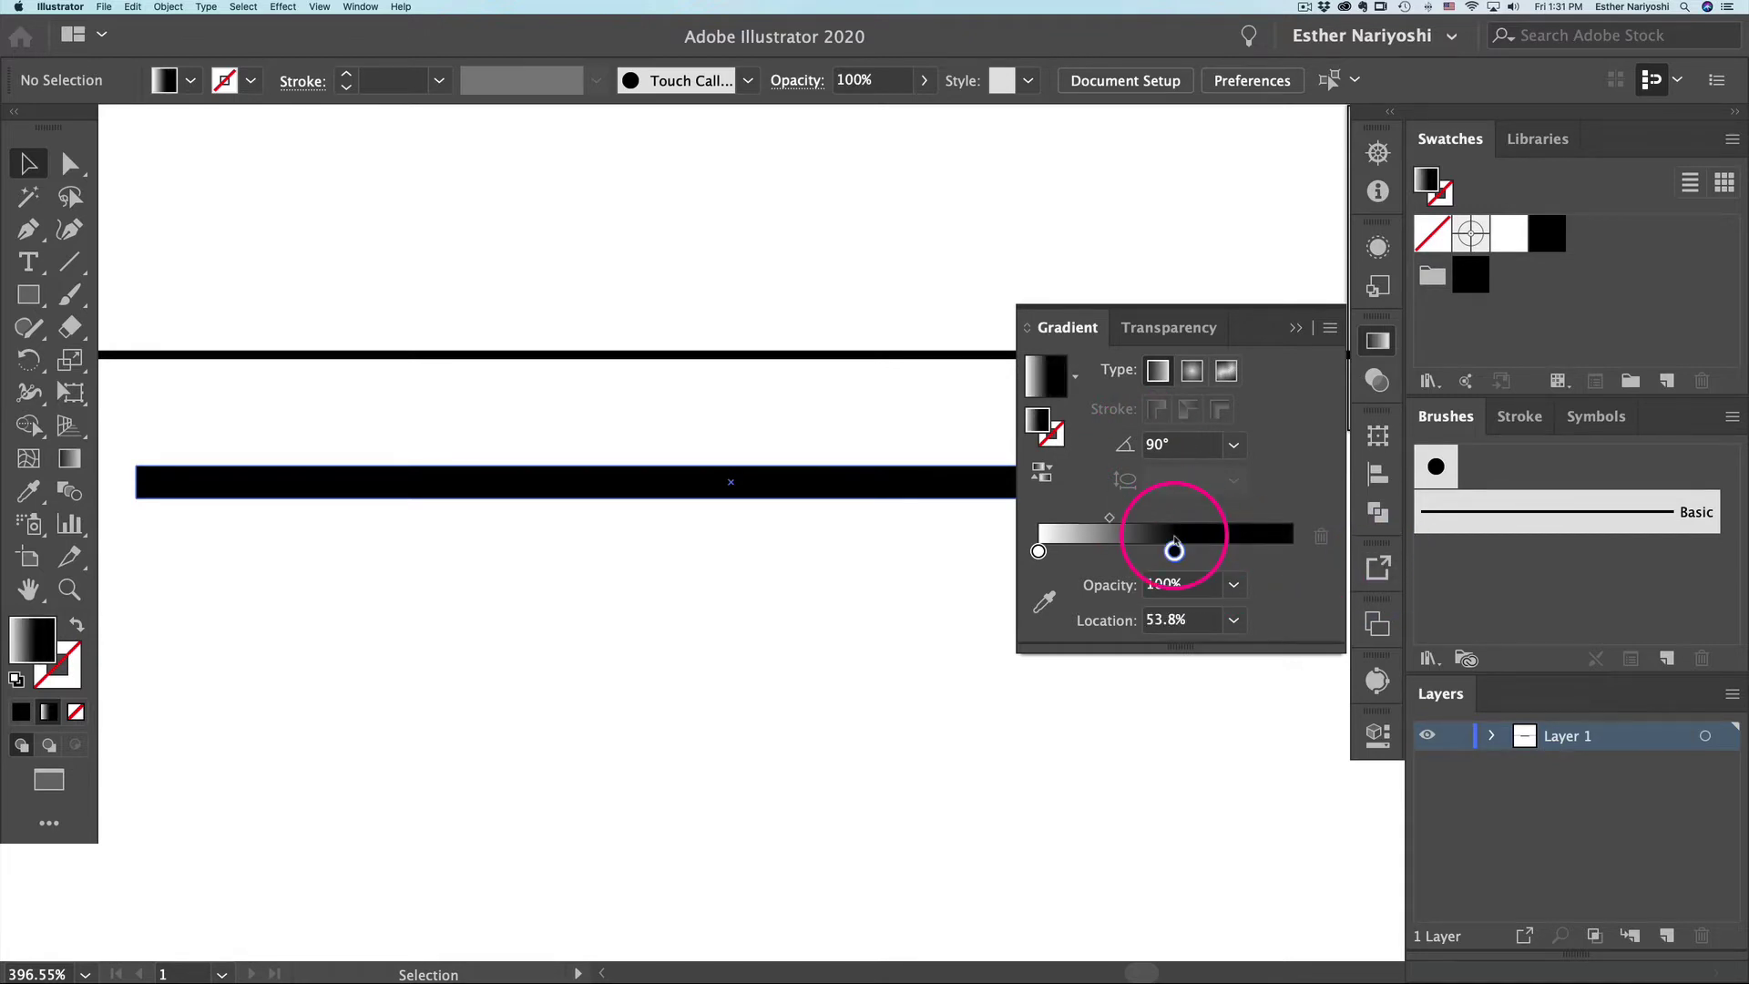
Step: Apply the gradient to the thin rectangle and move its black colour stop to 100%
left_click(858, 497)
left_click(1182, 533)
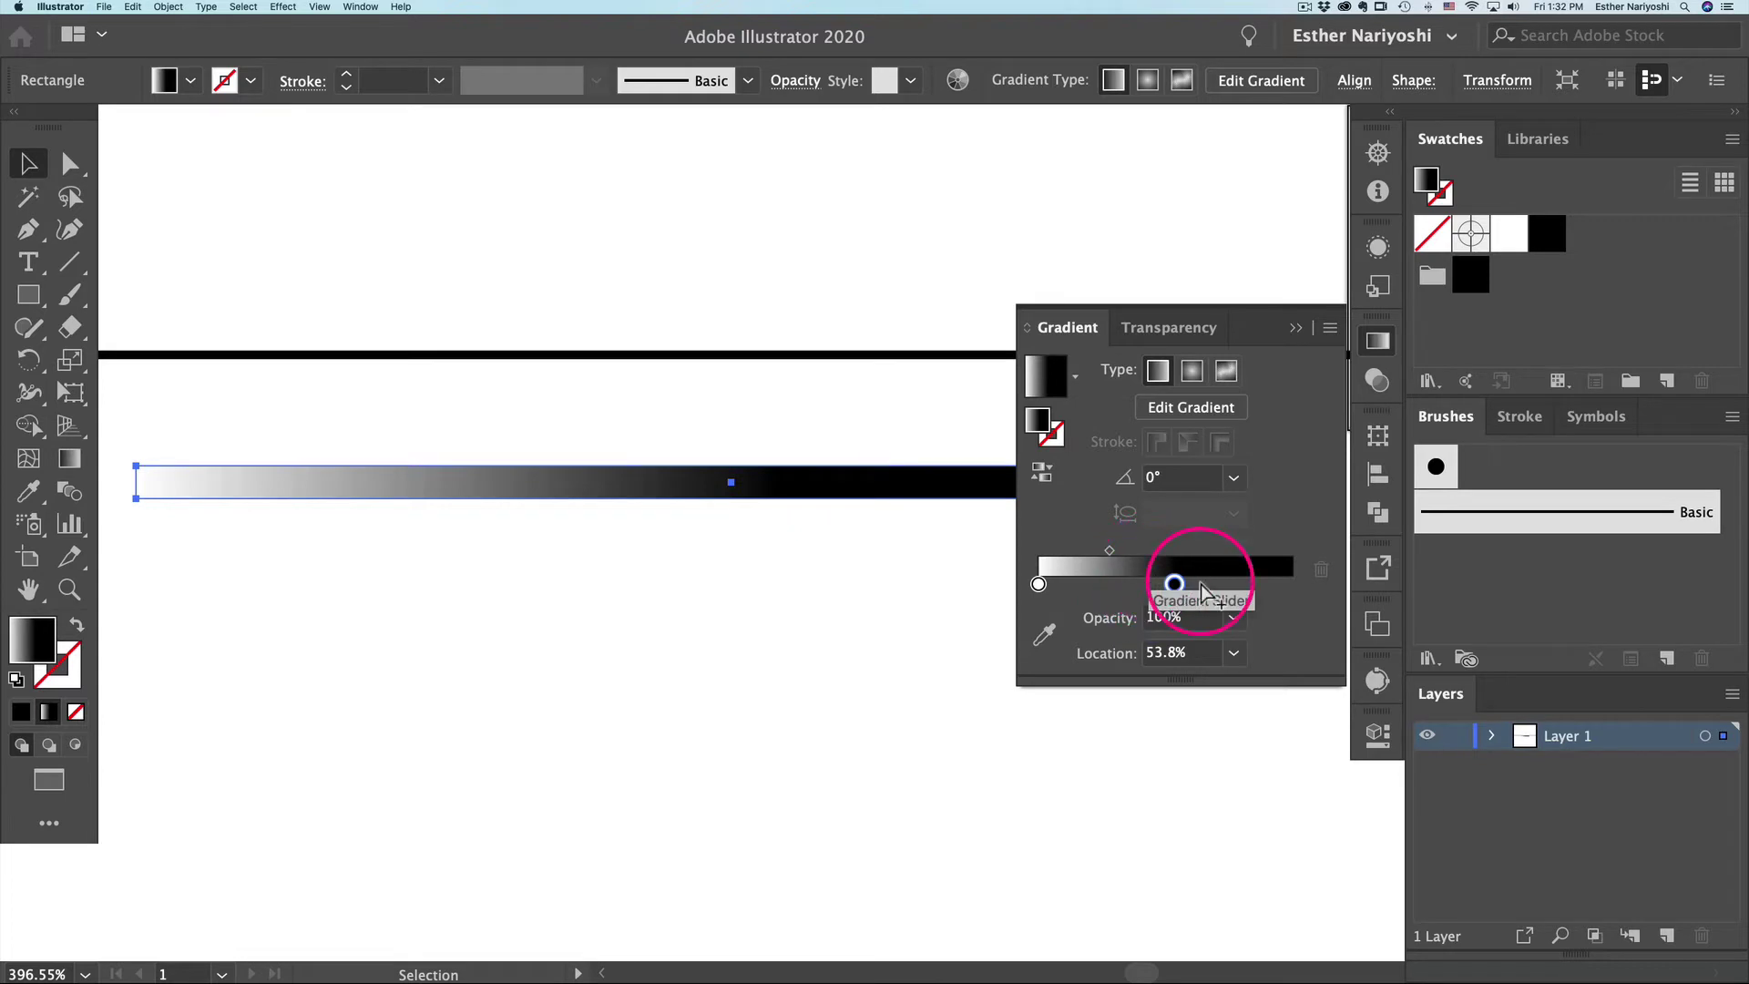
left_click_drag(1174, 583, 1336, 581)
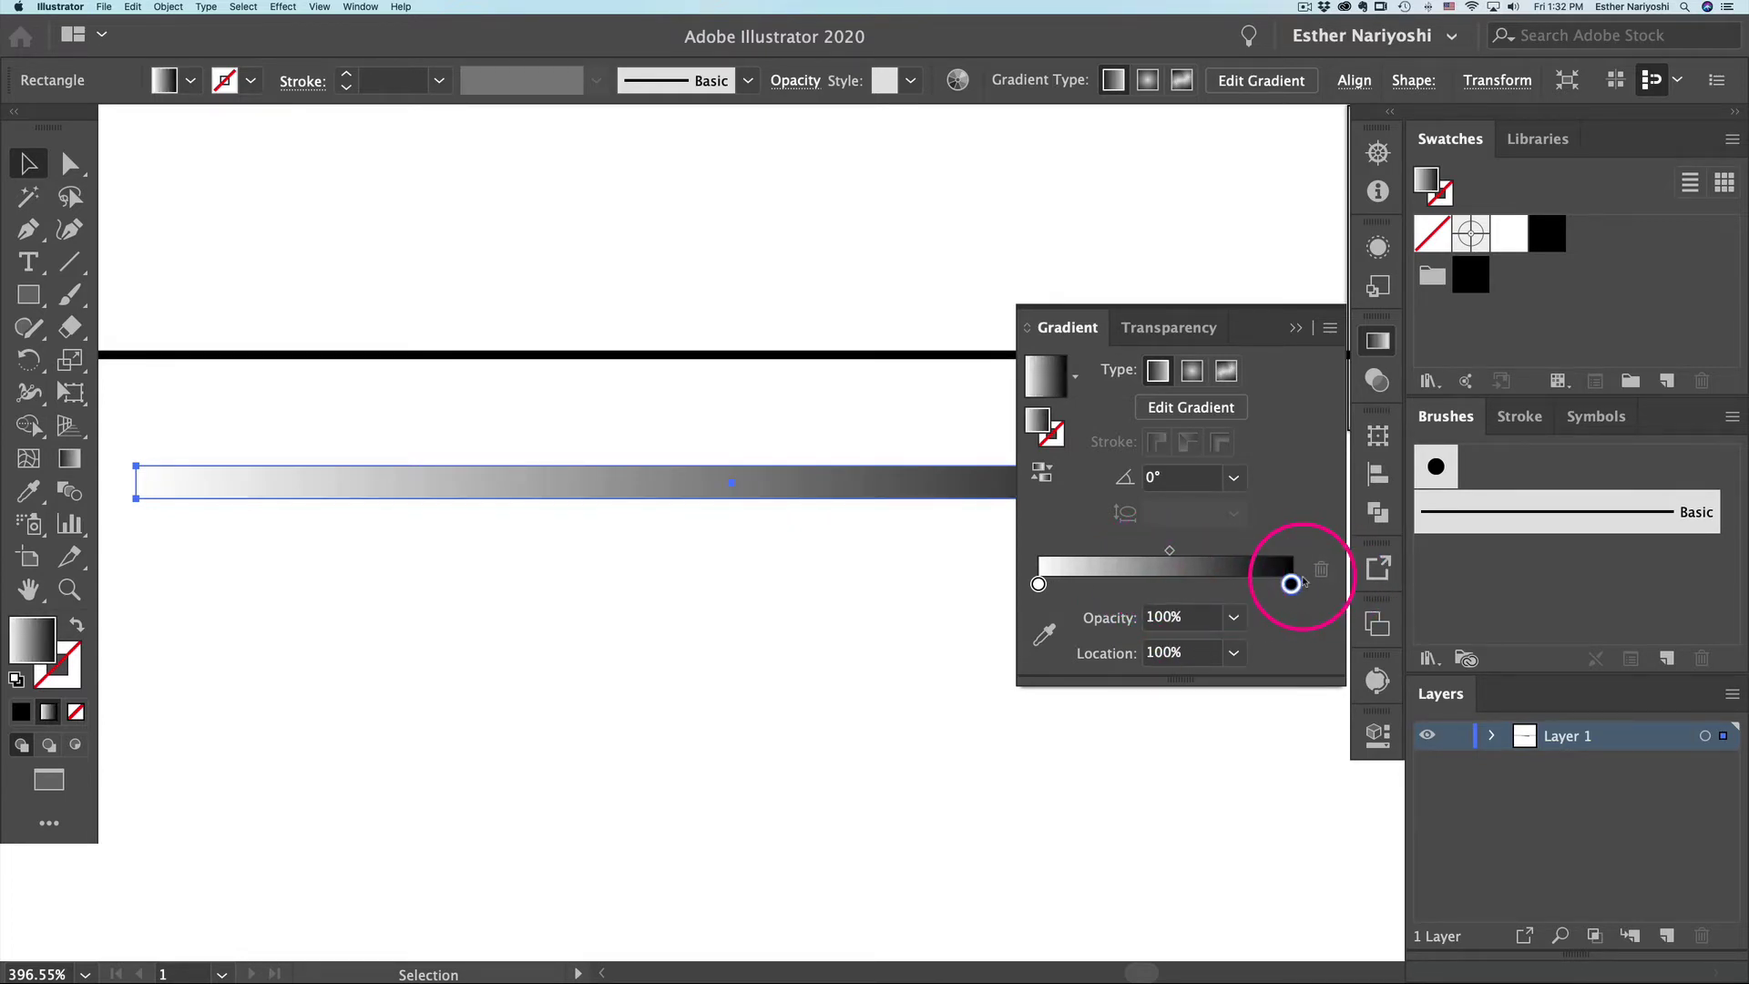
key("super+minus")
scroll(789, 578, "right", 5)
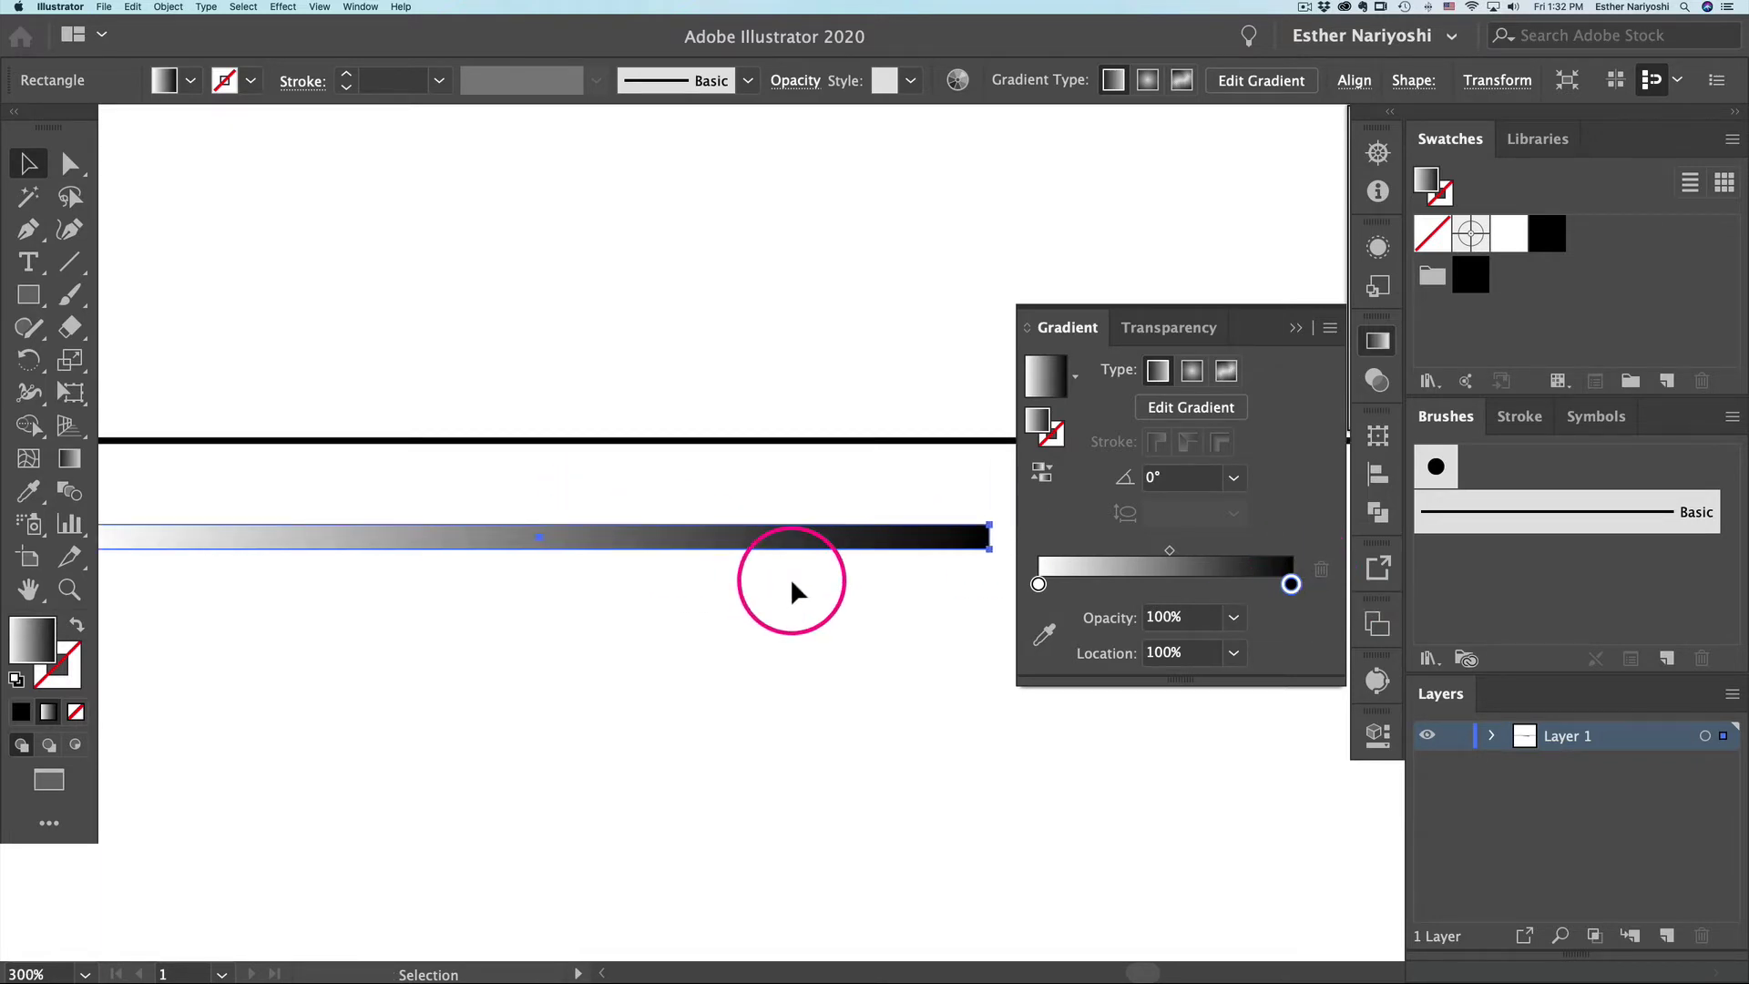
key("super+minus")
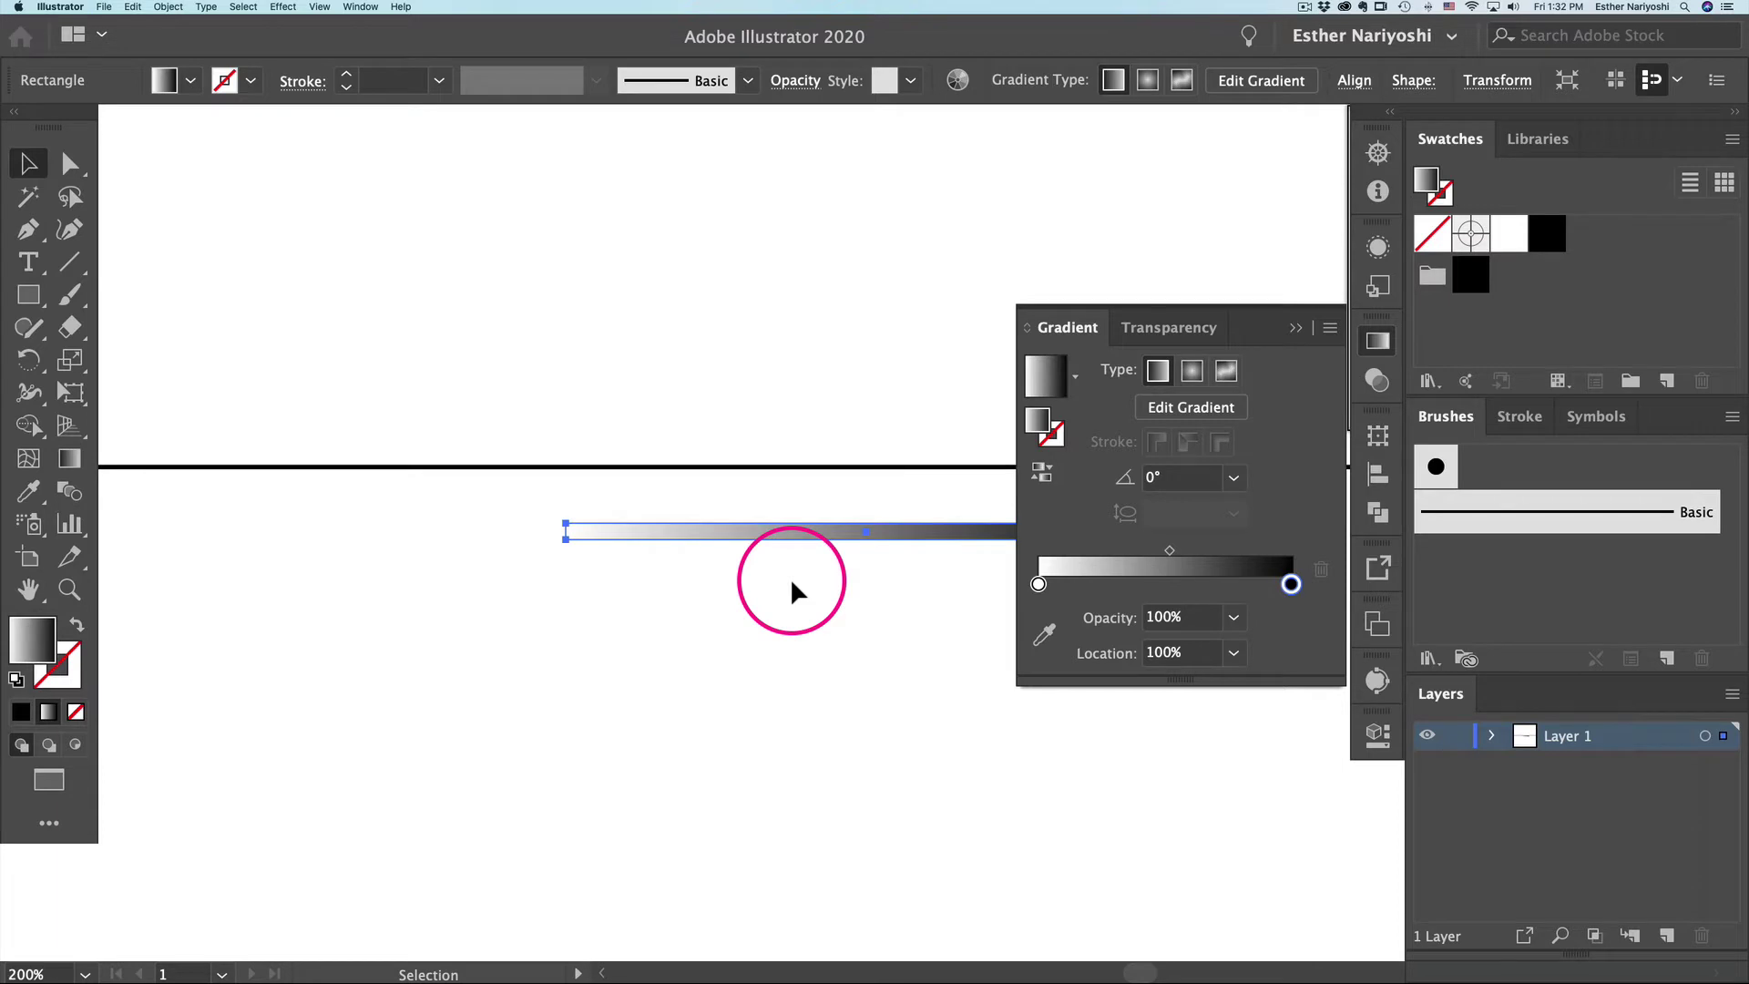
scroll(792, 584, "right", 4)
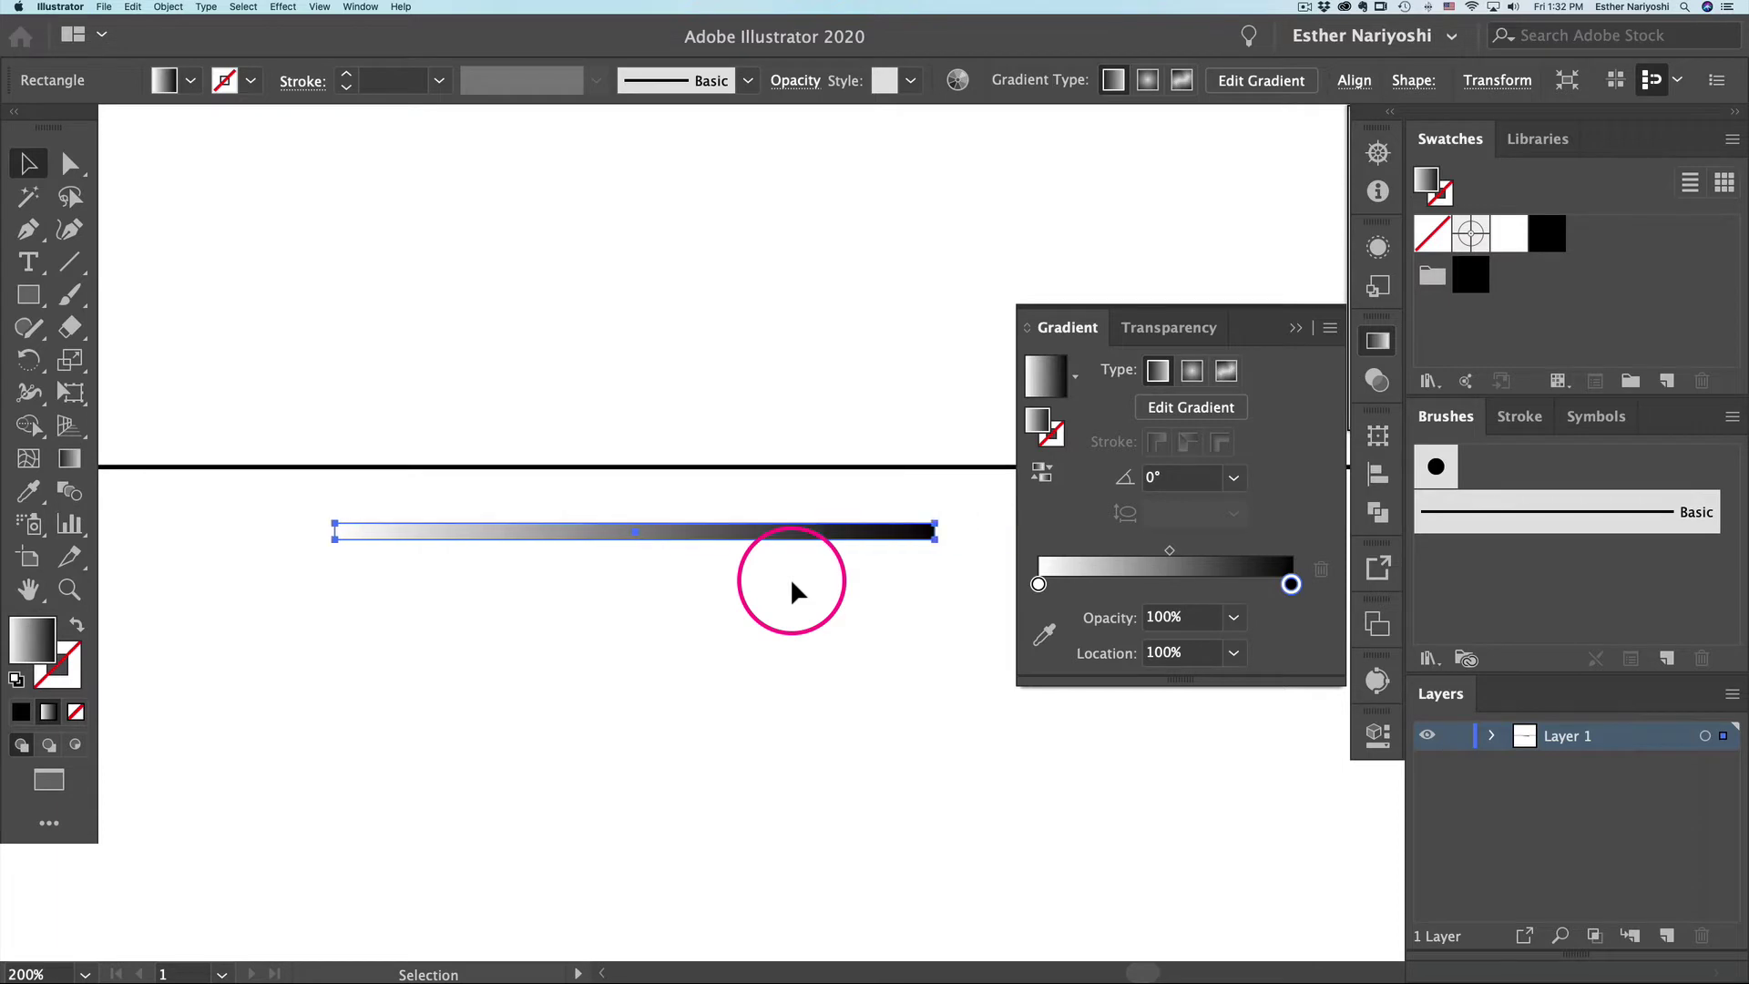
Step: Set the rectangle's gradient angle to 90° and move the black colour stop to about 51%
left_click(1184, 478)
key("Return")
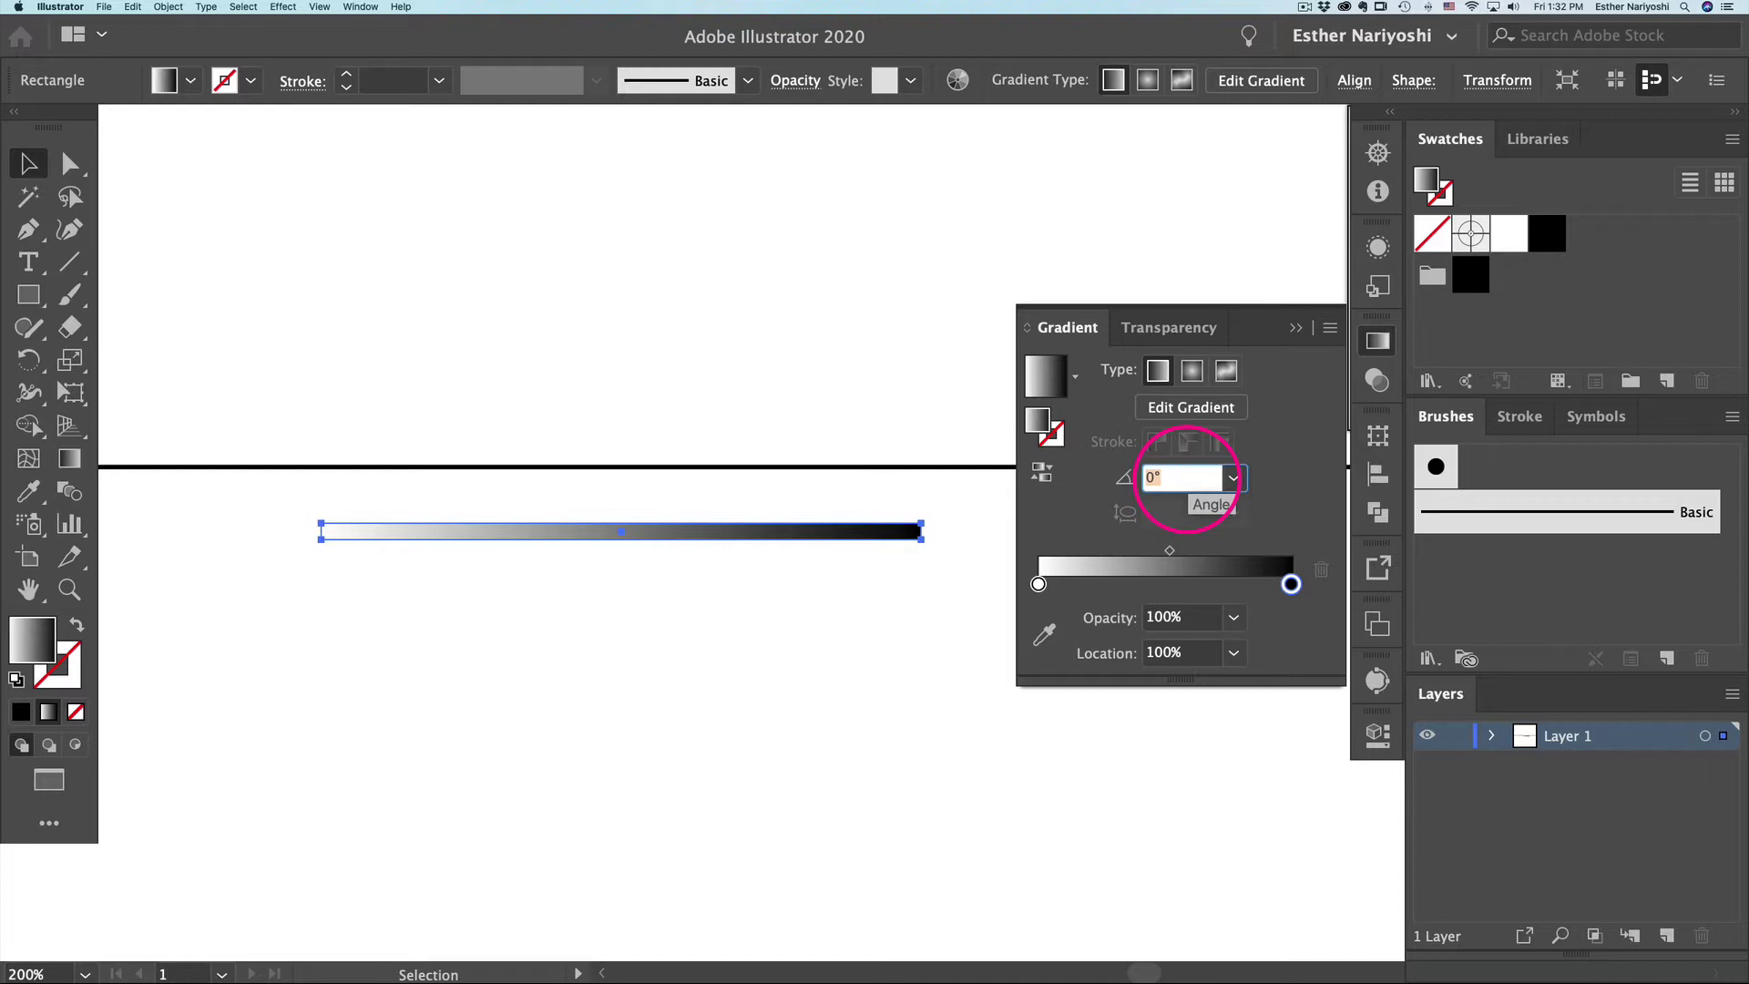
type("90")
key("Tab")
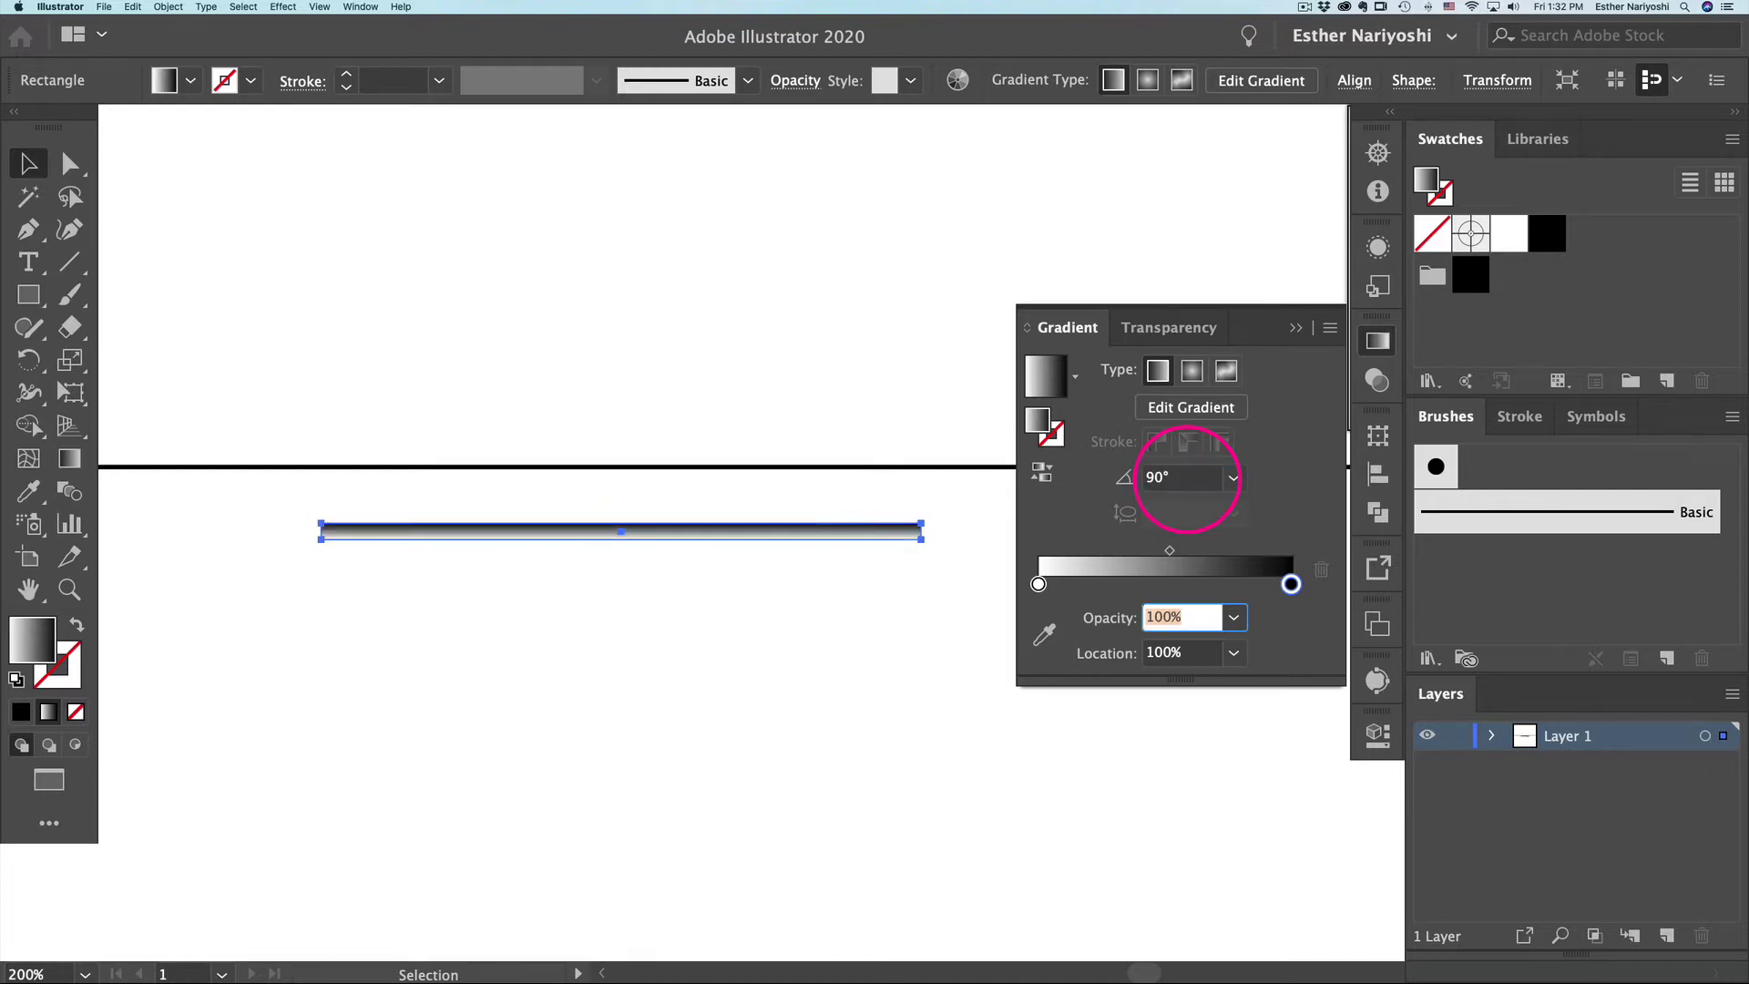
left_click(1291, 584)
left_click_drag(1293, 588, 1166, 593)
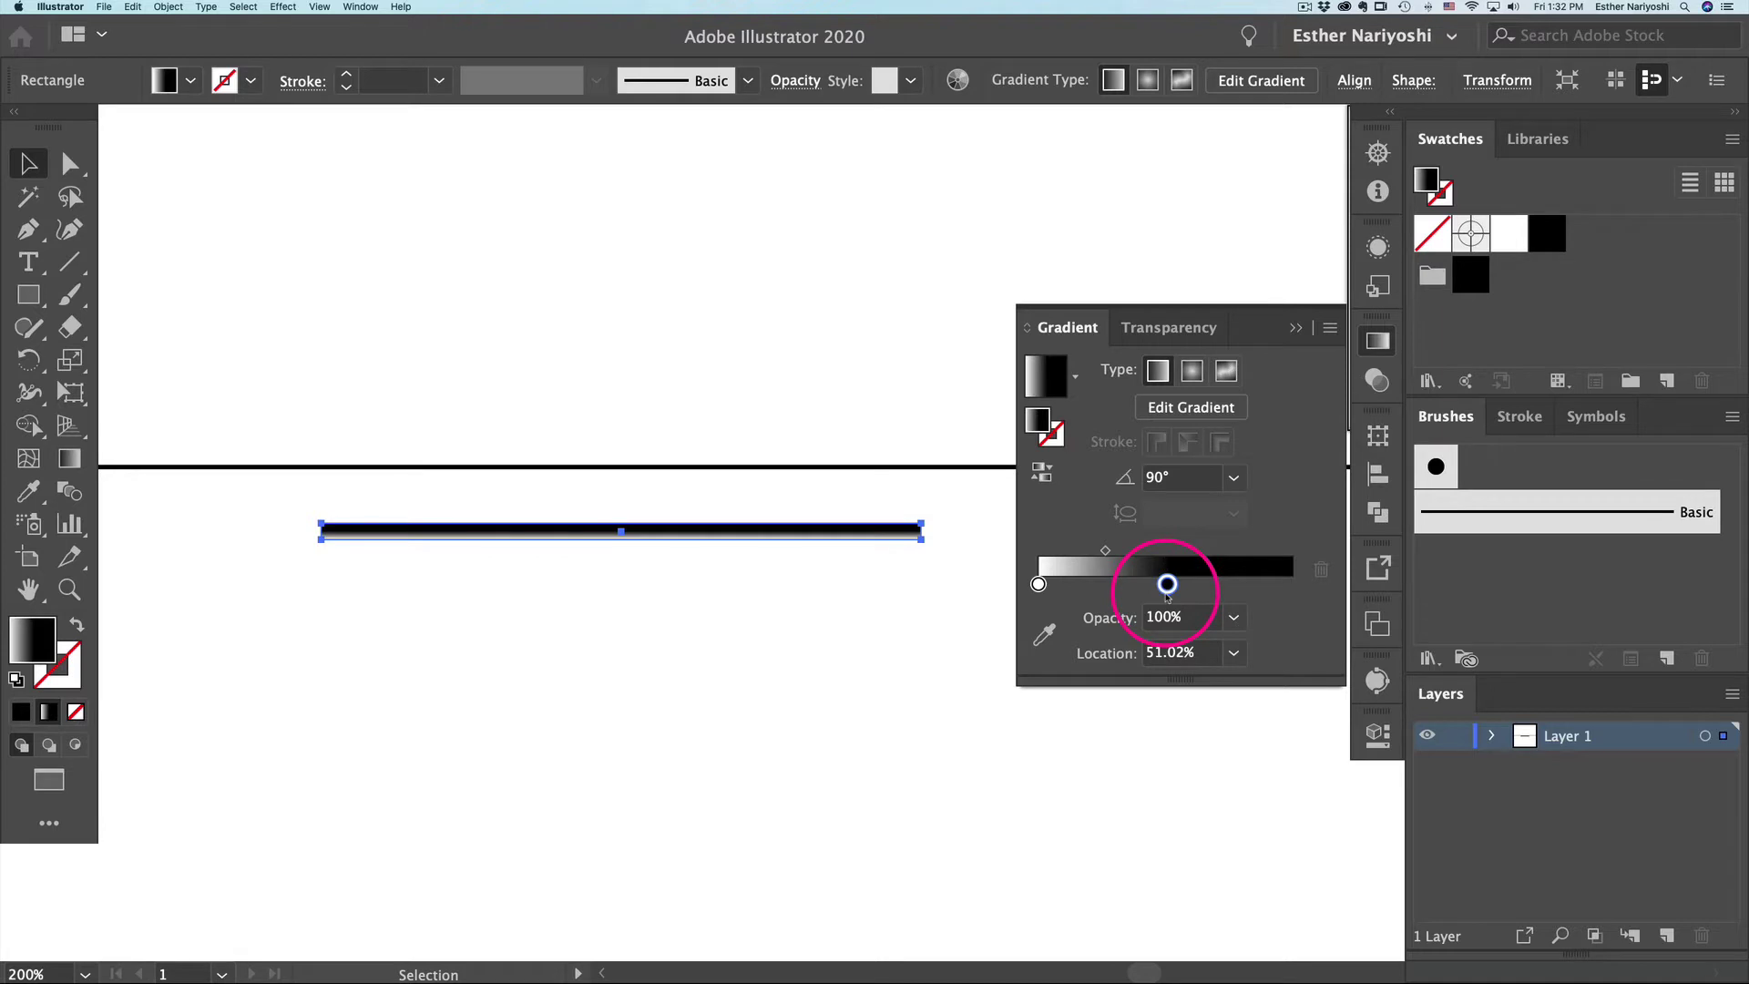
Step: Add a white (K 0%) gradient stop at about 98% and move both midpoints outward, the first to about 30%
left_click(1288, 585)
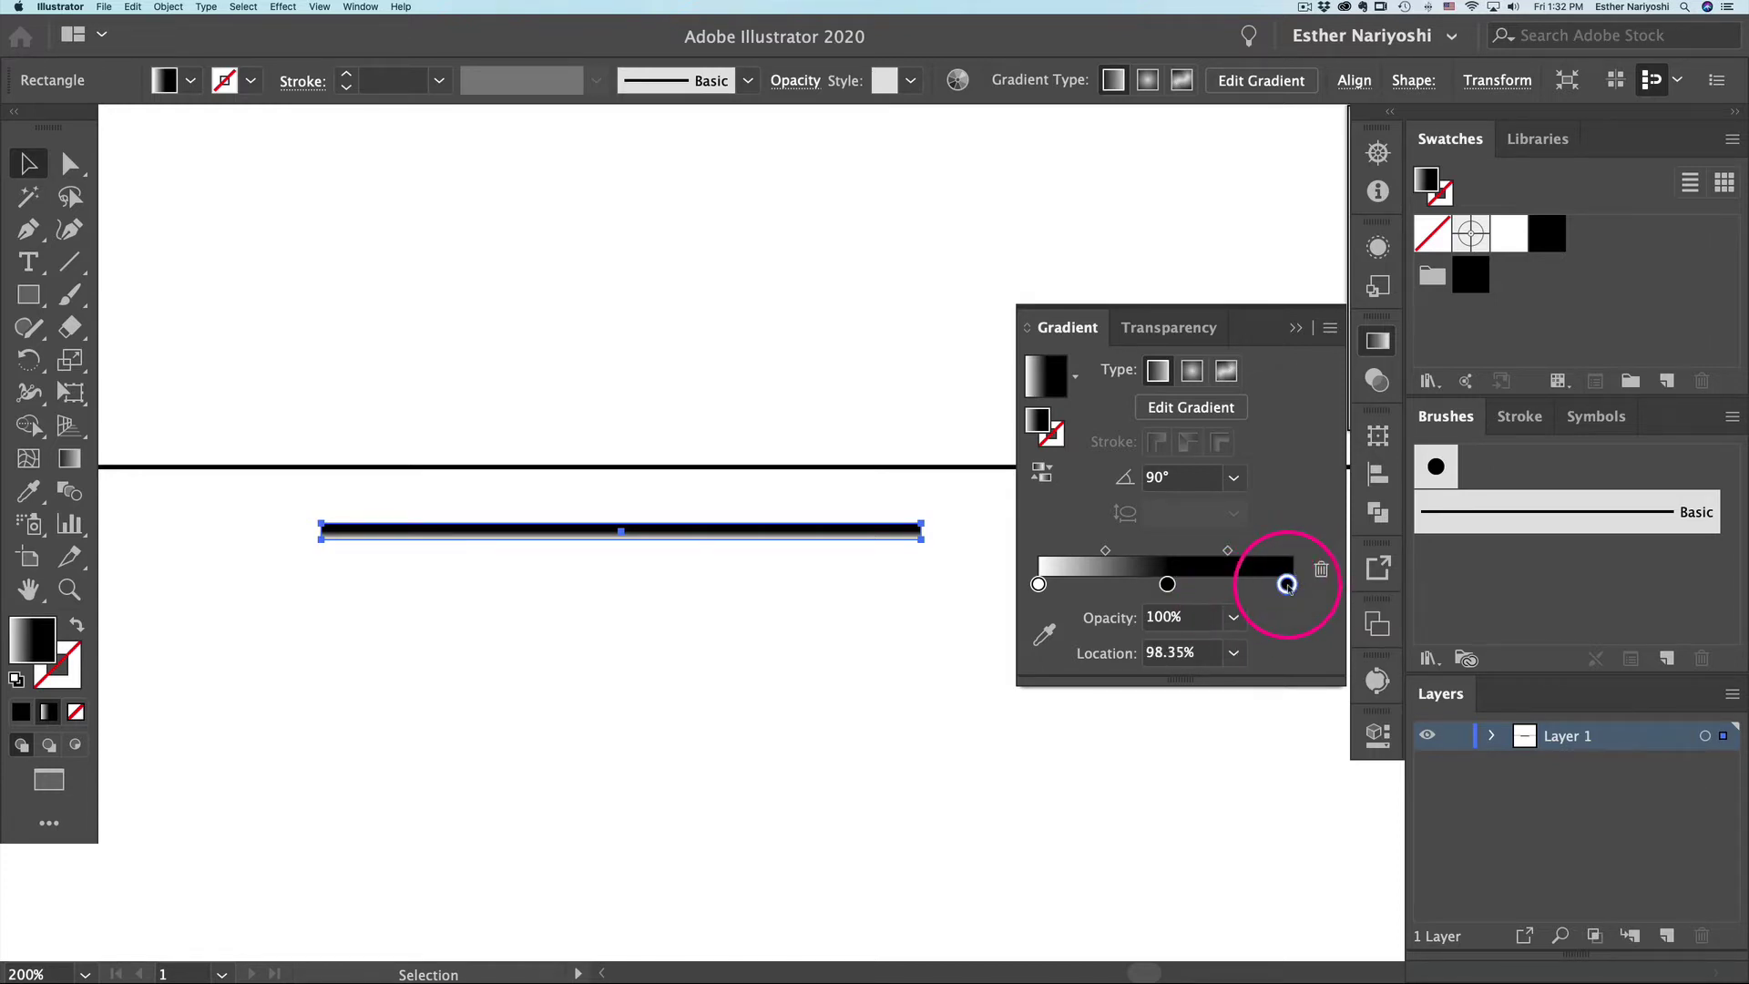
double_click(1286, 584)
left_click_drag(1217, 689, 1064, 690)
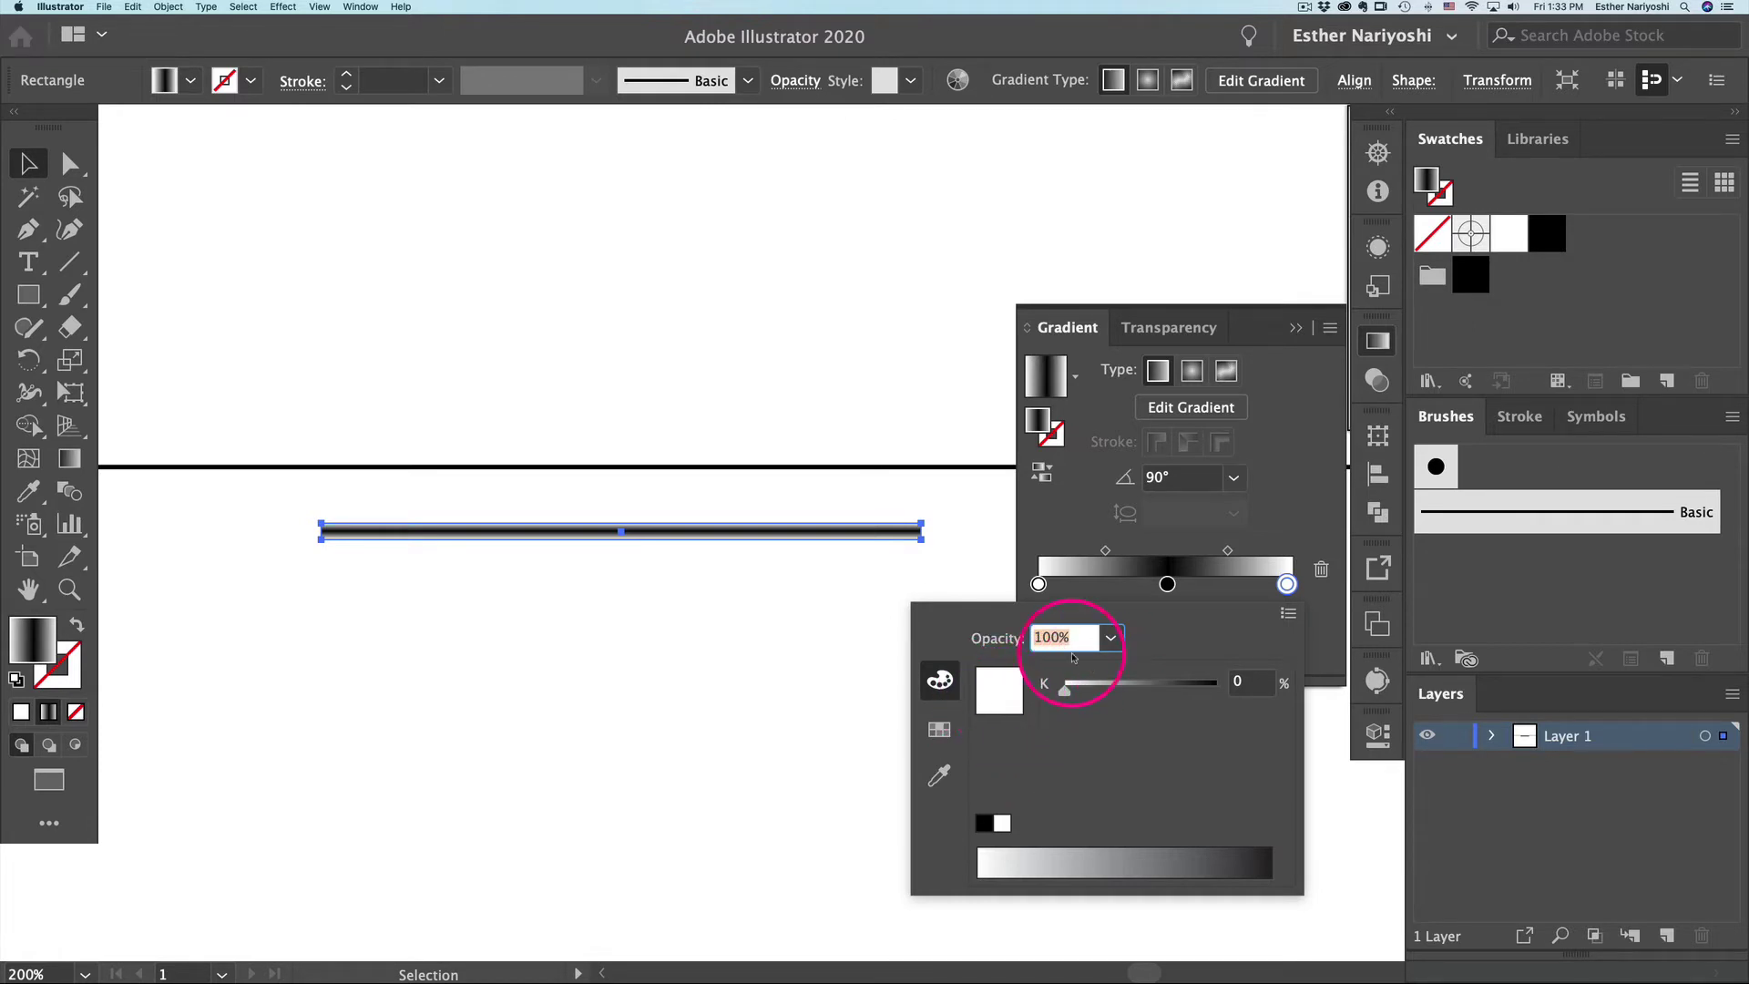
left_click(1067, 519)
left_click_drag(1227, 552, 1253, 551)
left_click_drag(1105, 551, 1077, 551)
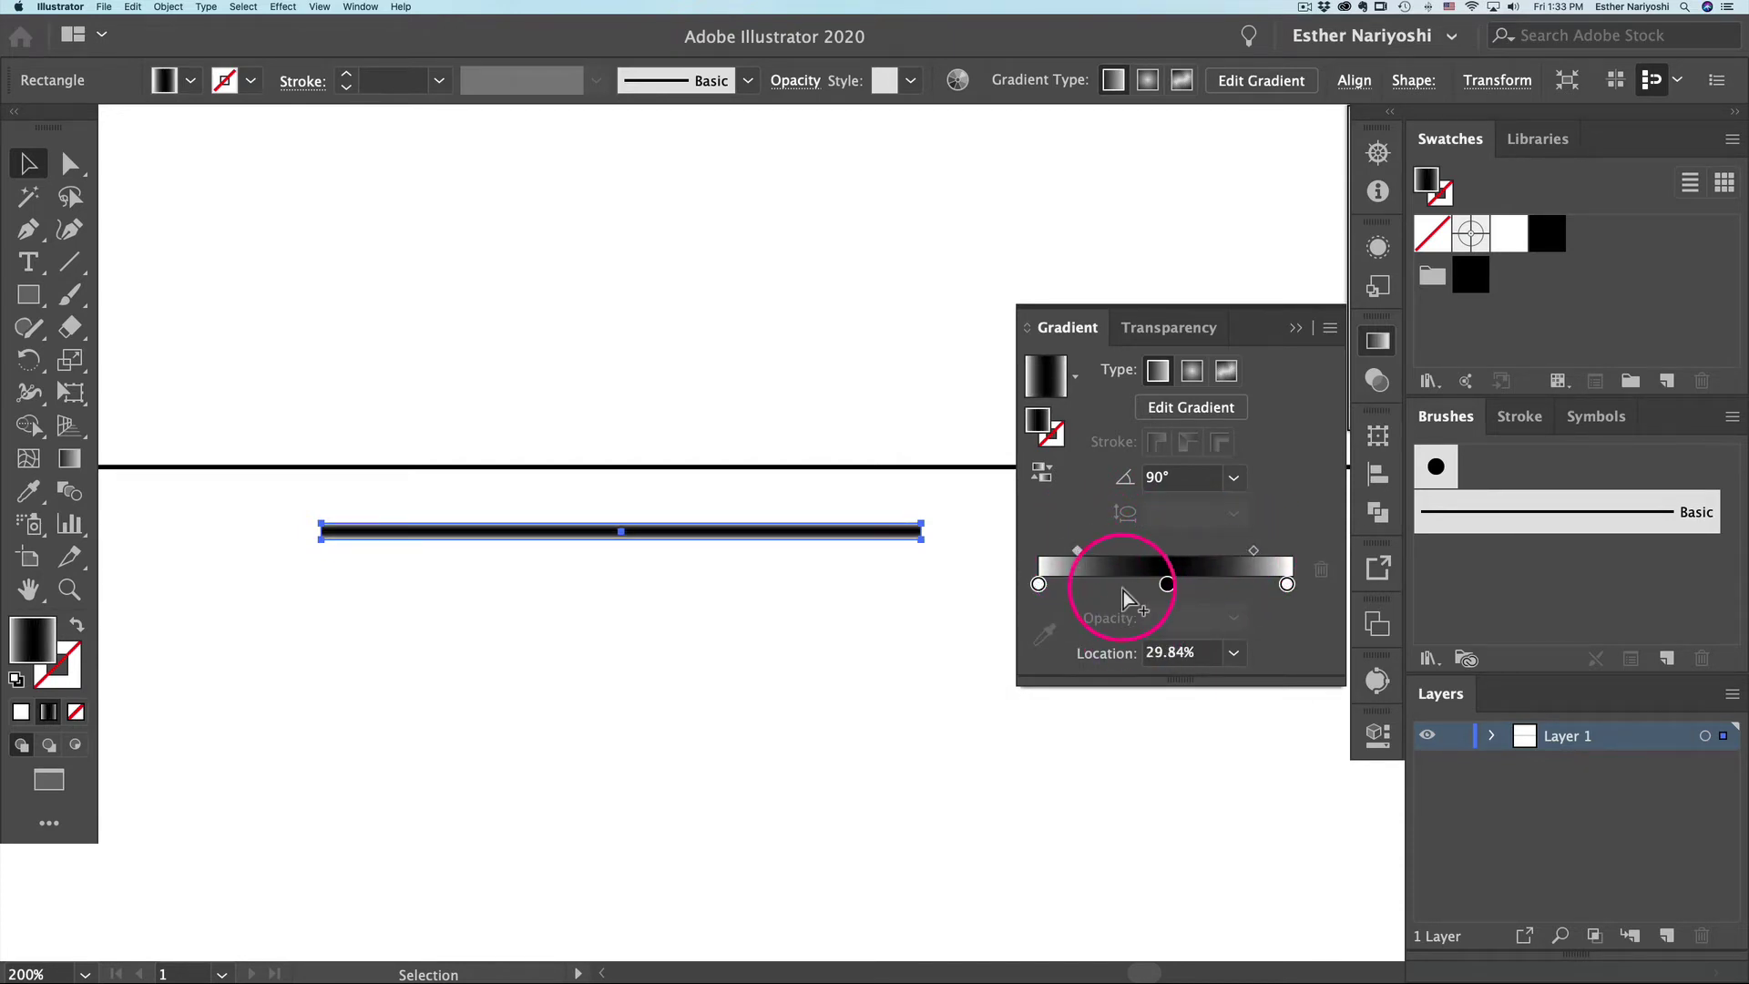
Step: Select the thin gradient-filled rectangle below the black line and open the Effect Gallery for it
key("super+space")
left_click_drag(689, 365, 611, 648)
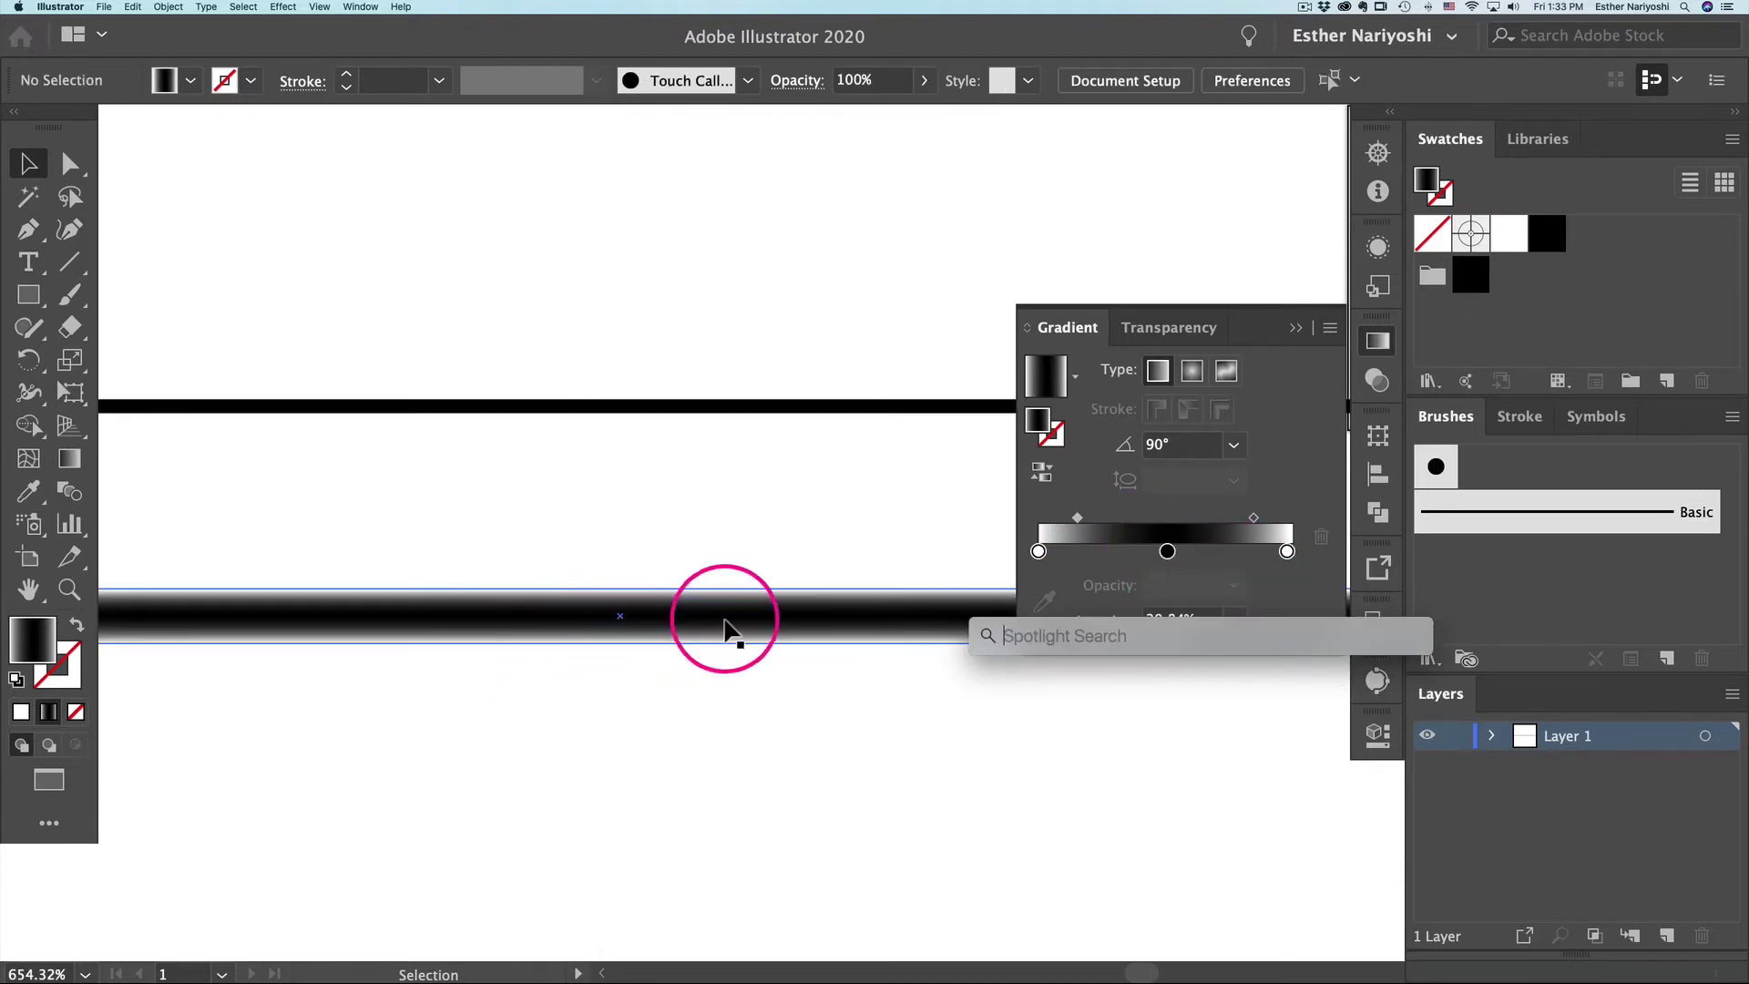
left_click(721, 633)
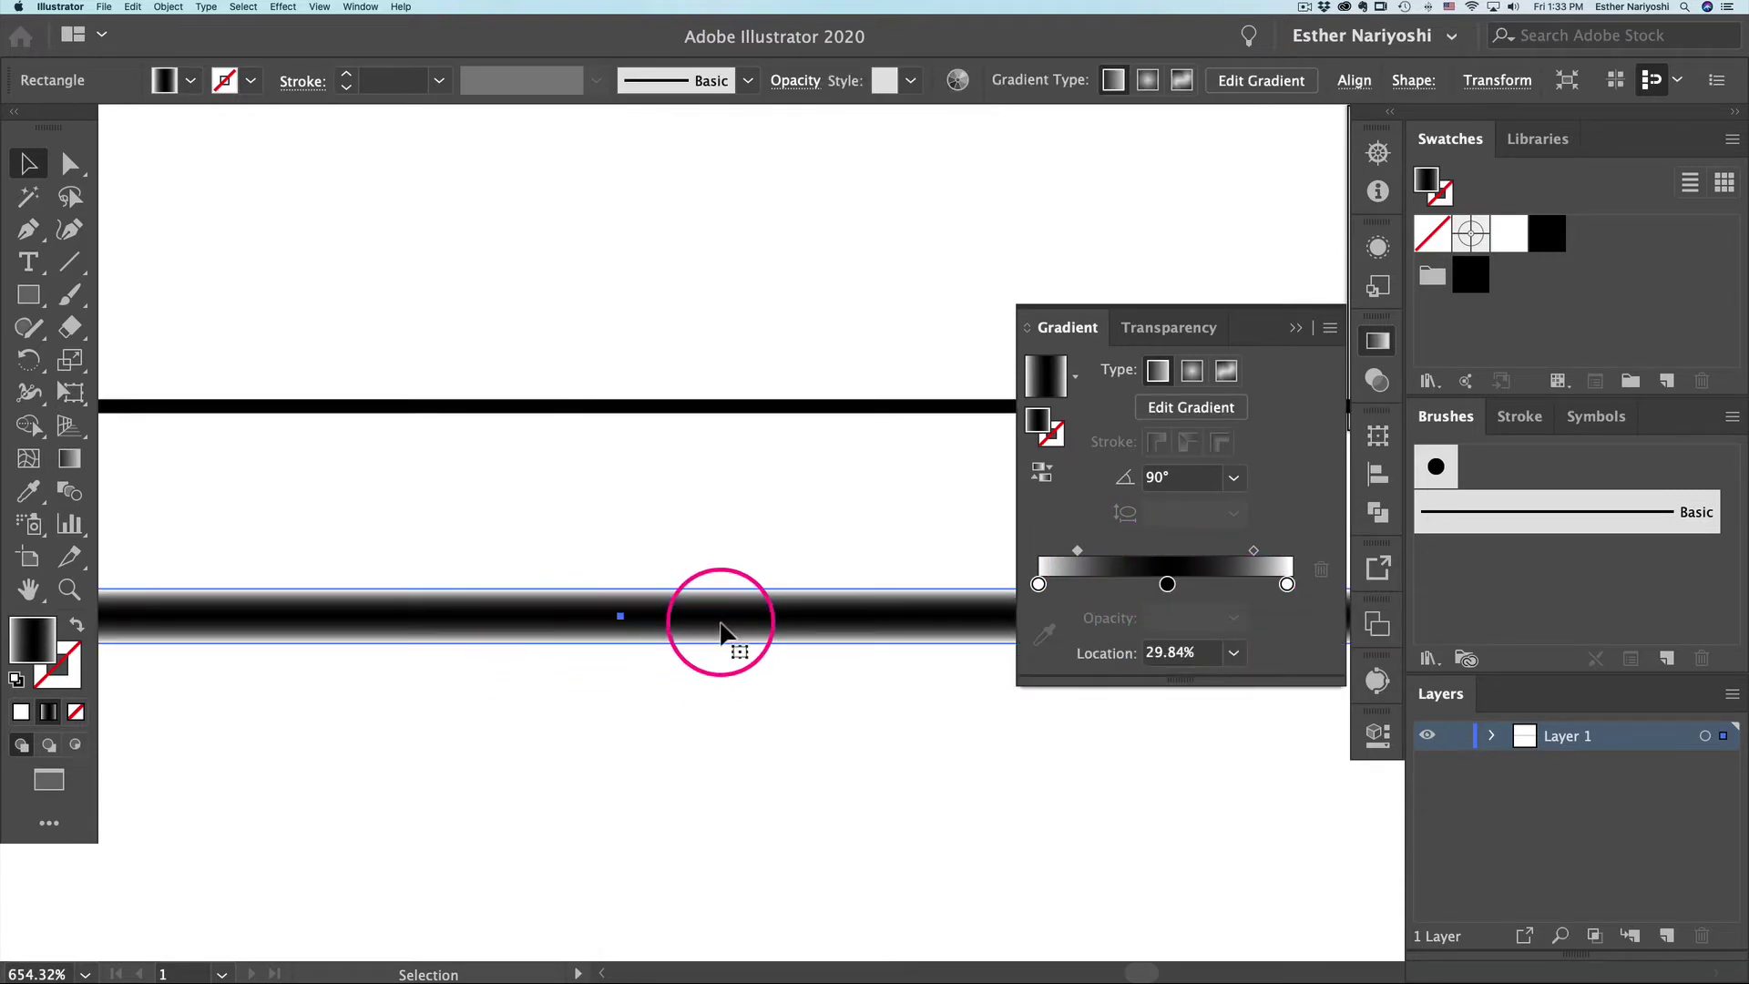
left_click(281, 6)
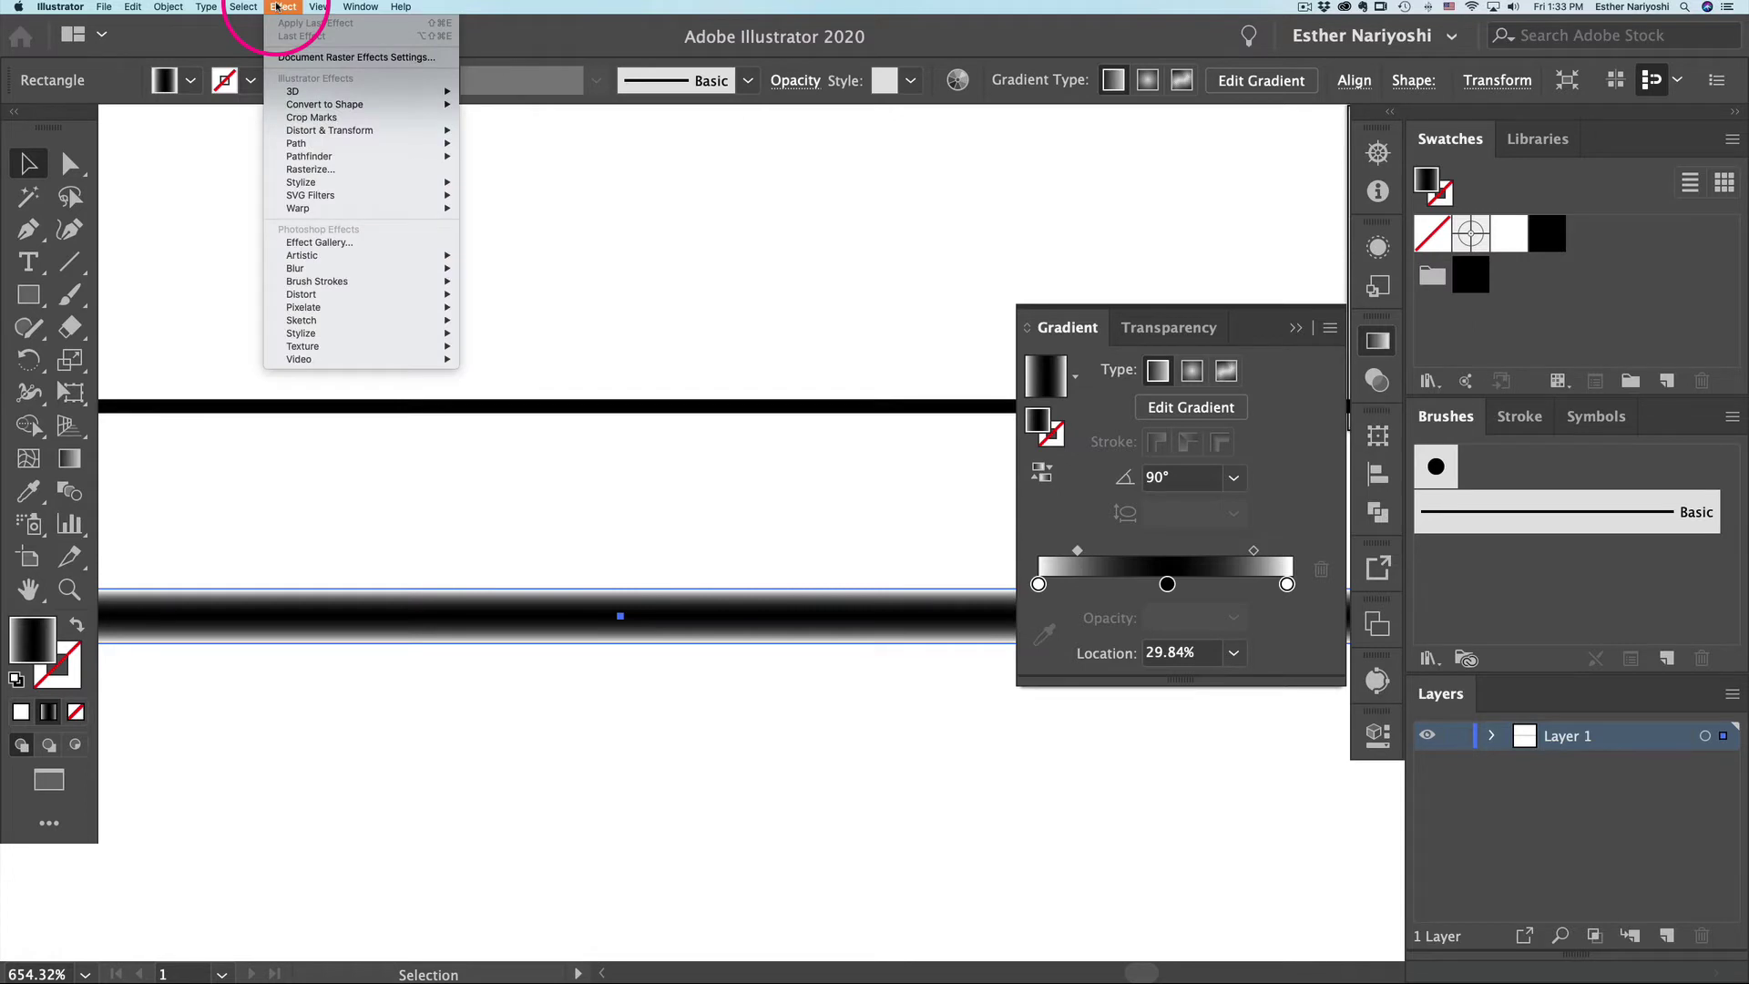
left_click(373, 244)
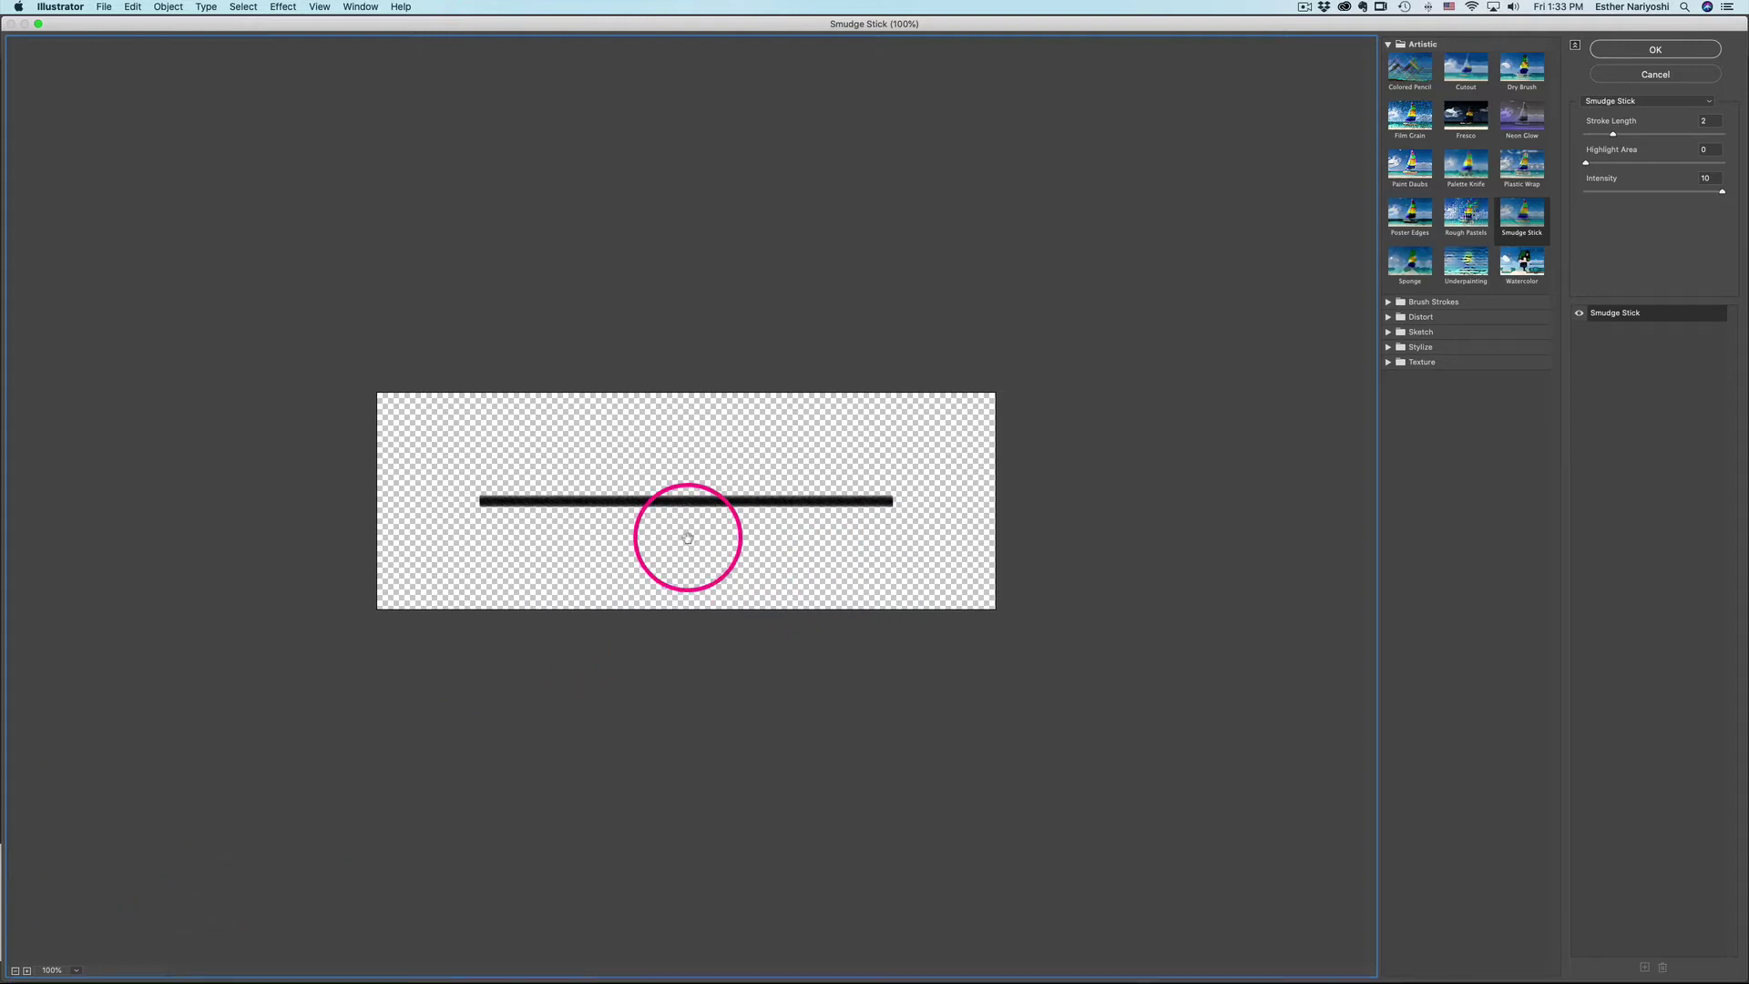
left_click(27, 970)
left_click(27, 971)
left_click(27, 970)
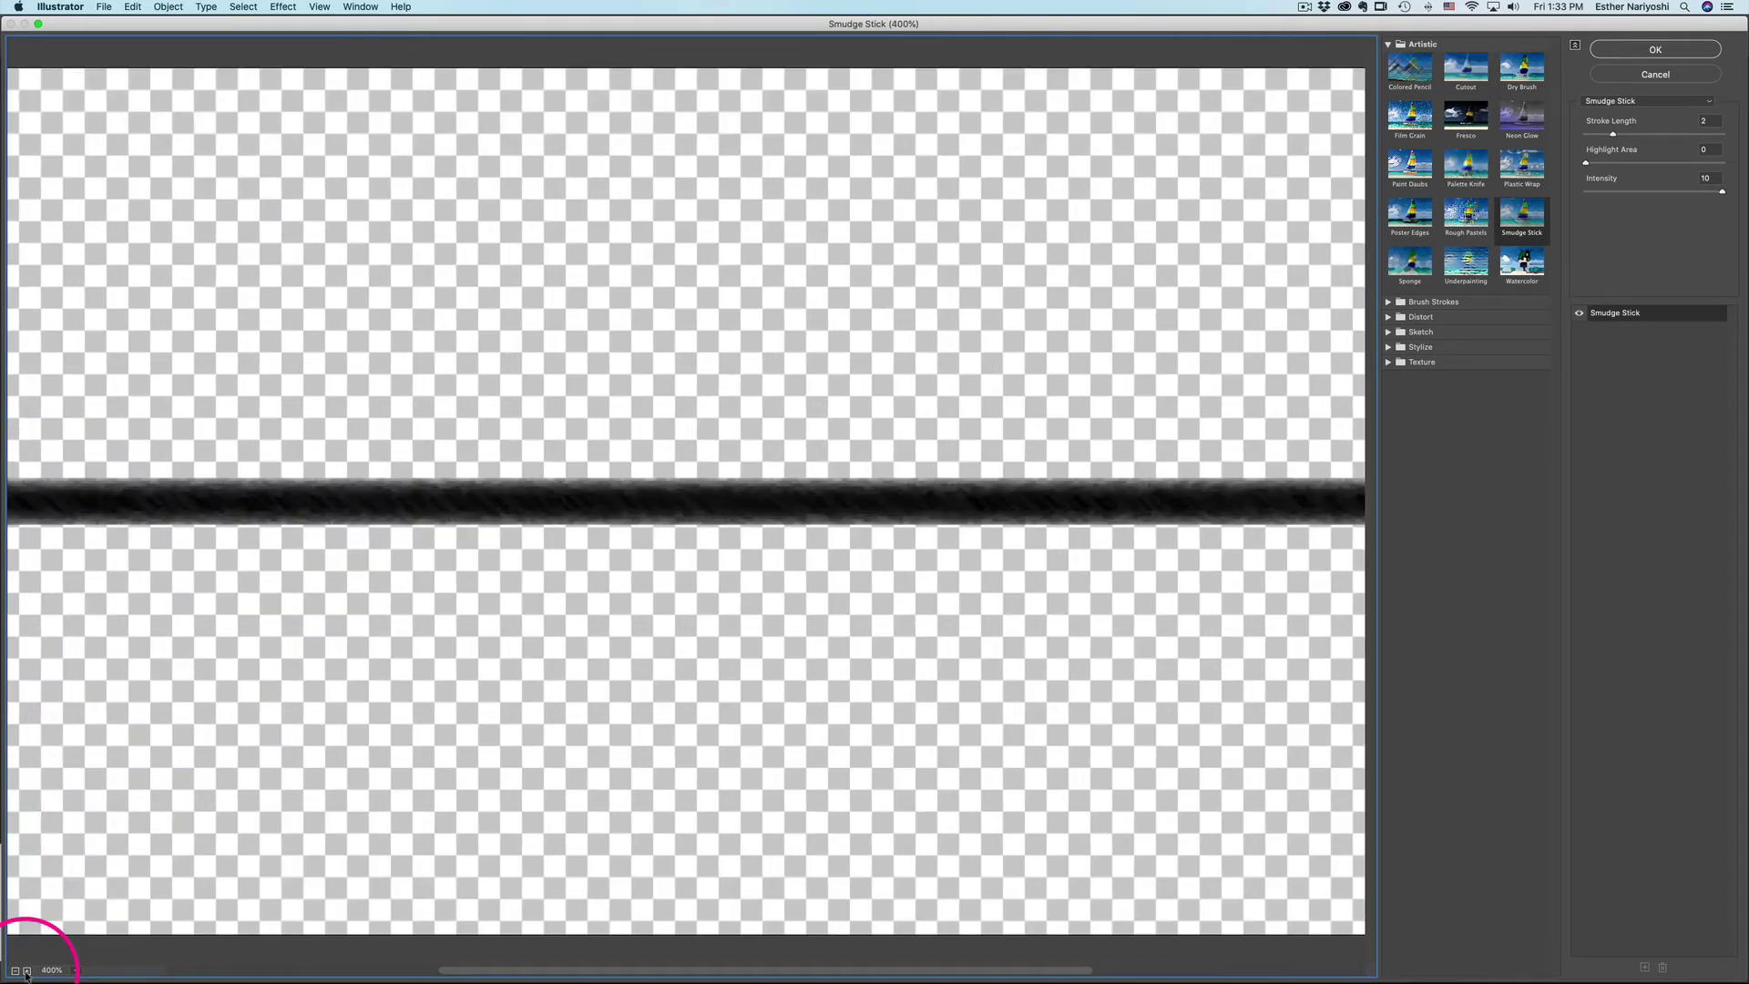
left_click(27, 971)
left_click(27, 970)
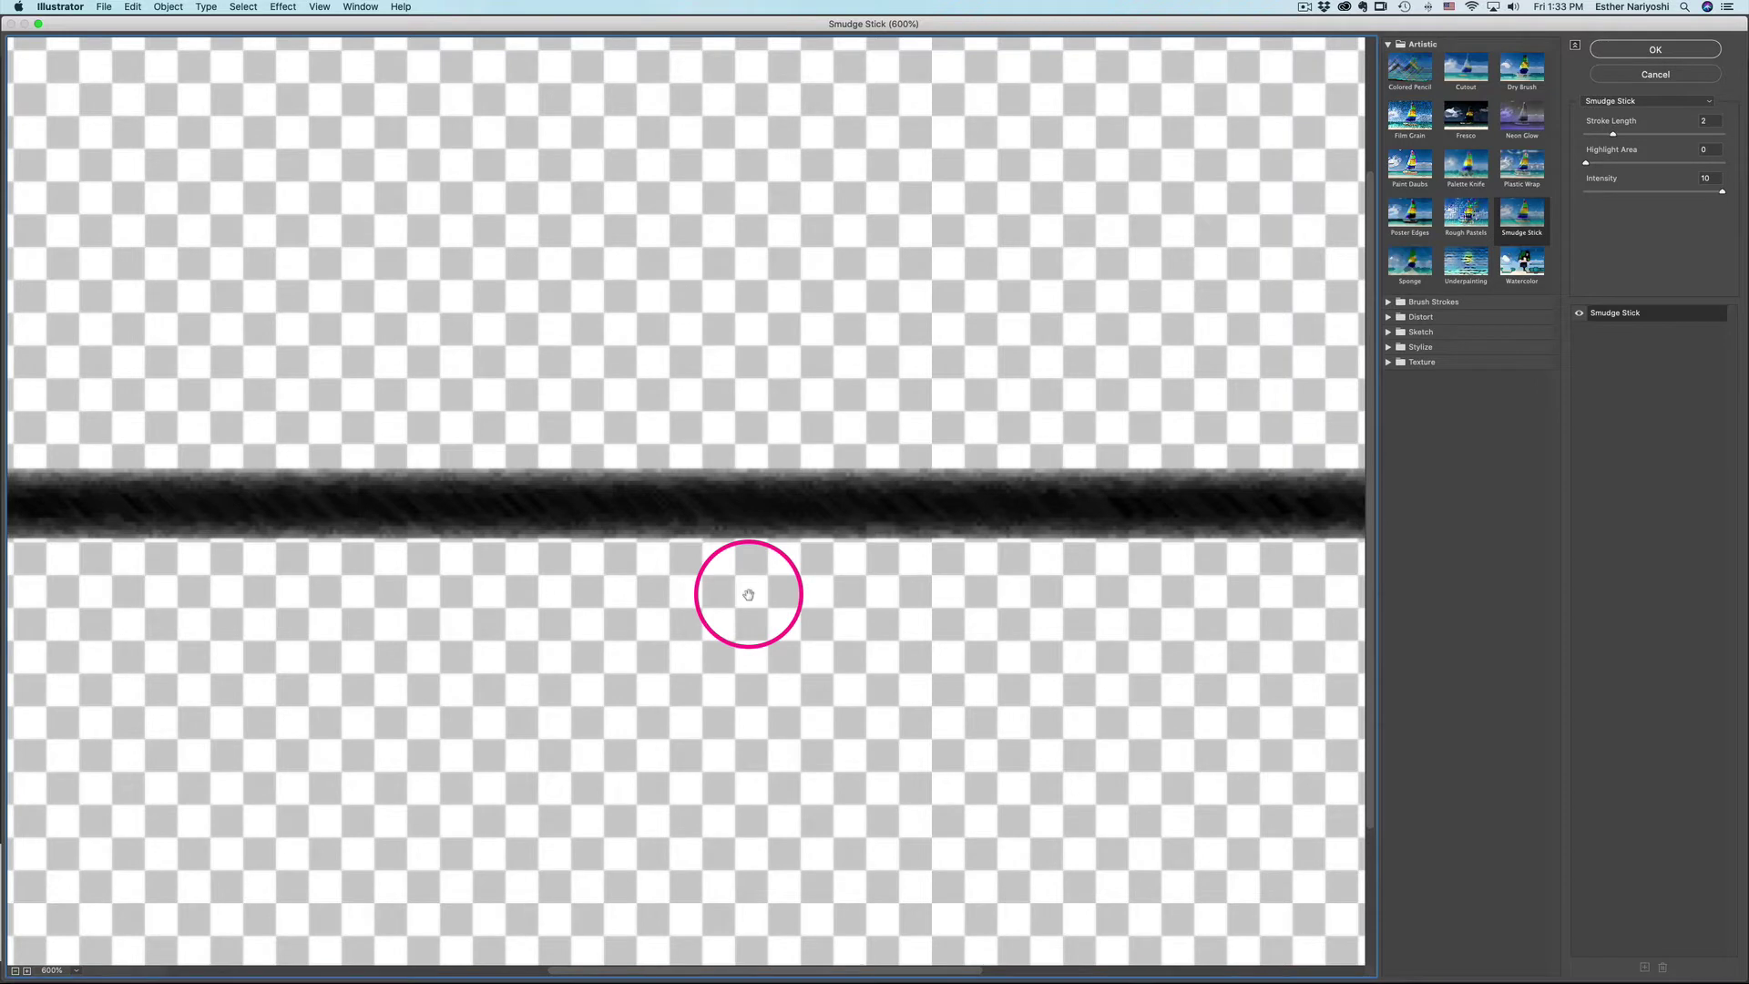
Step: Apply the Graphic Pen effect to the rectangle with stroke length 2, Left Diagonal direction and an adjusted light/dark balance
left_click(1410, 116)
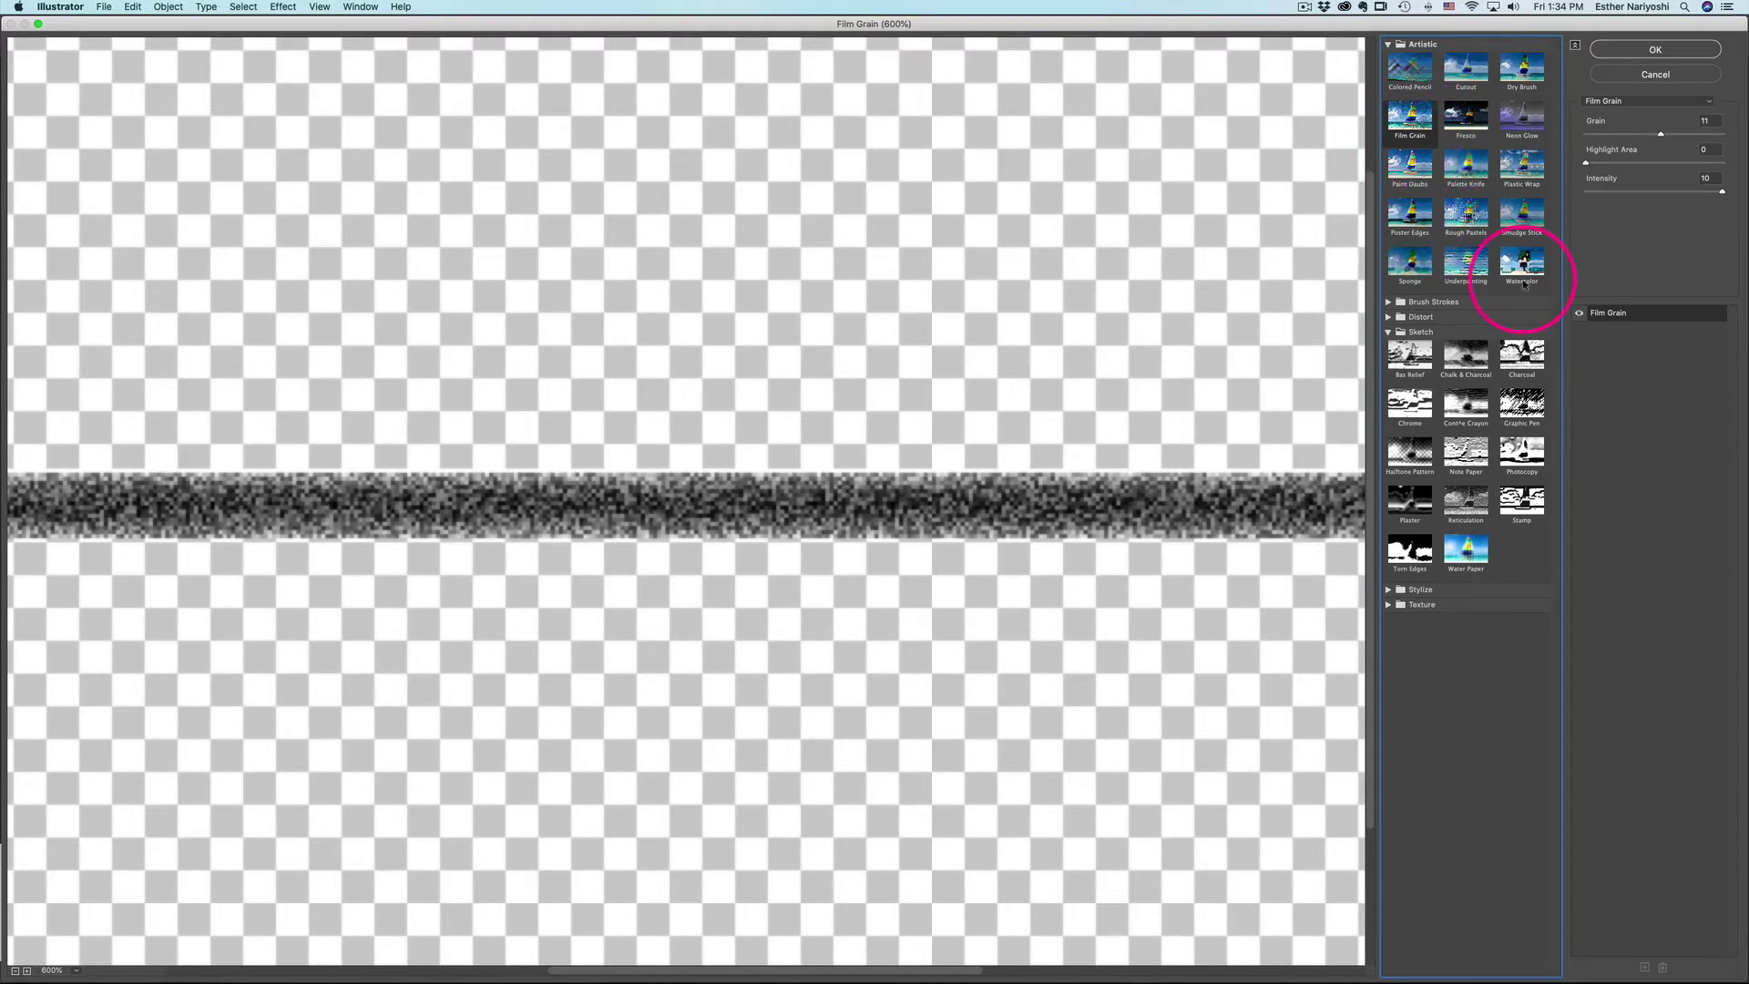
left_click(1522, 402)
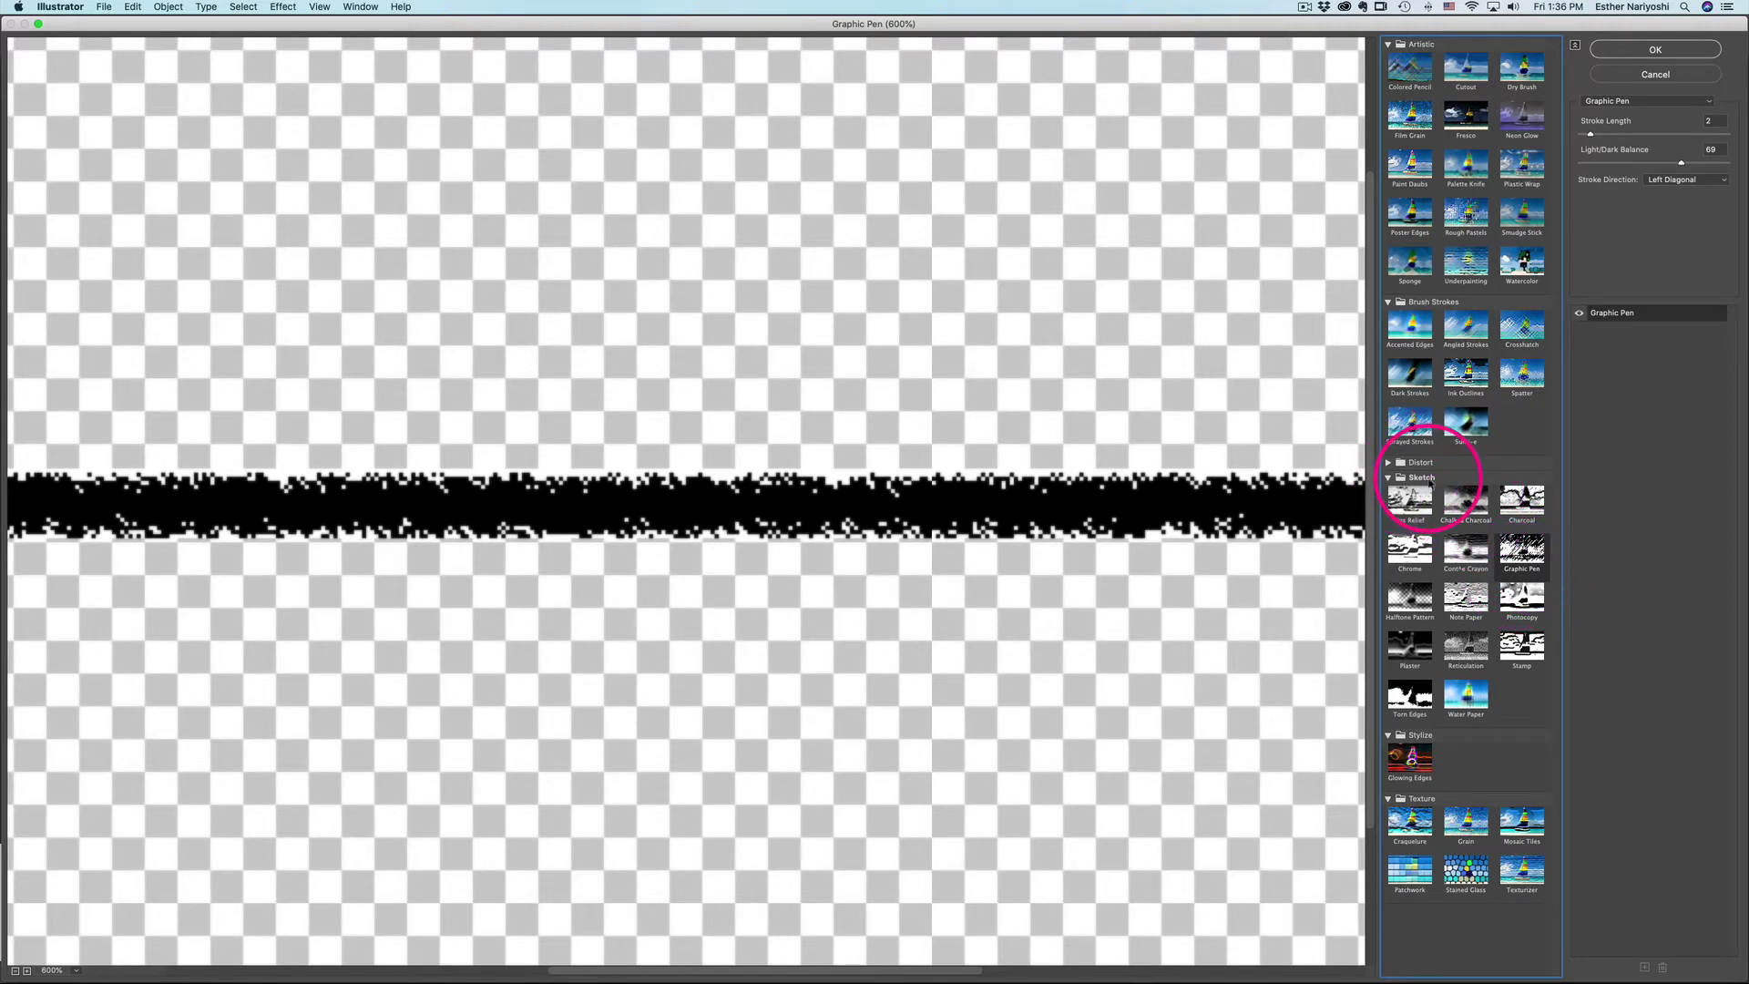
left_click_drag(1603, 135, 1651, 138)
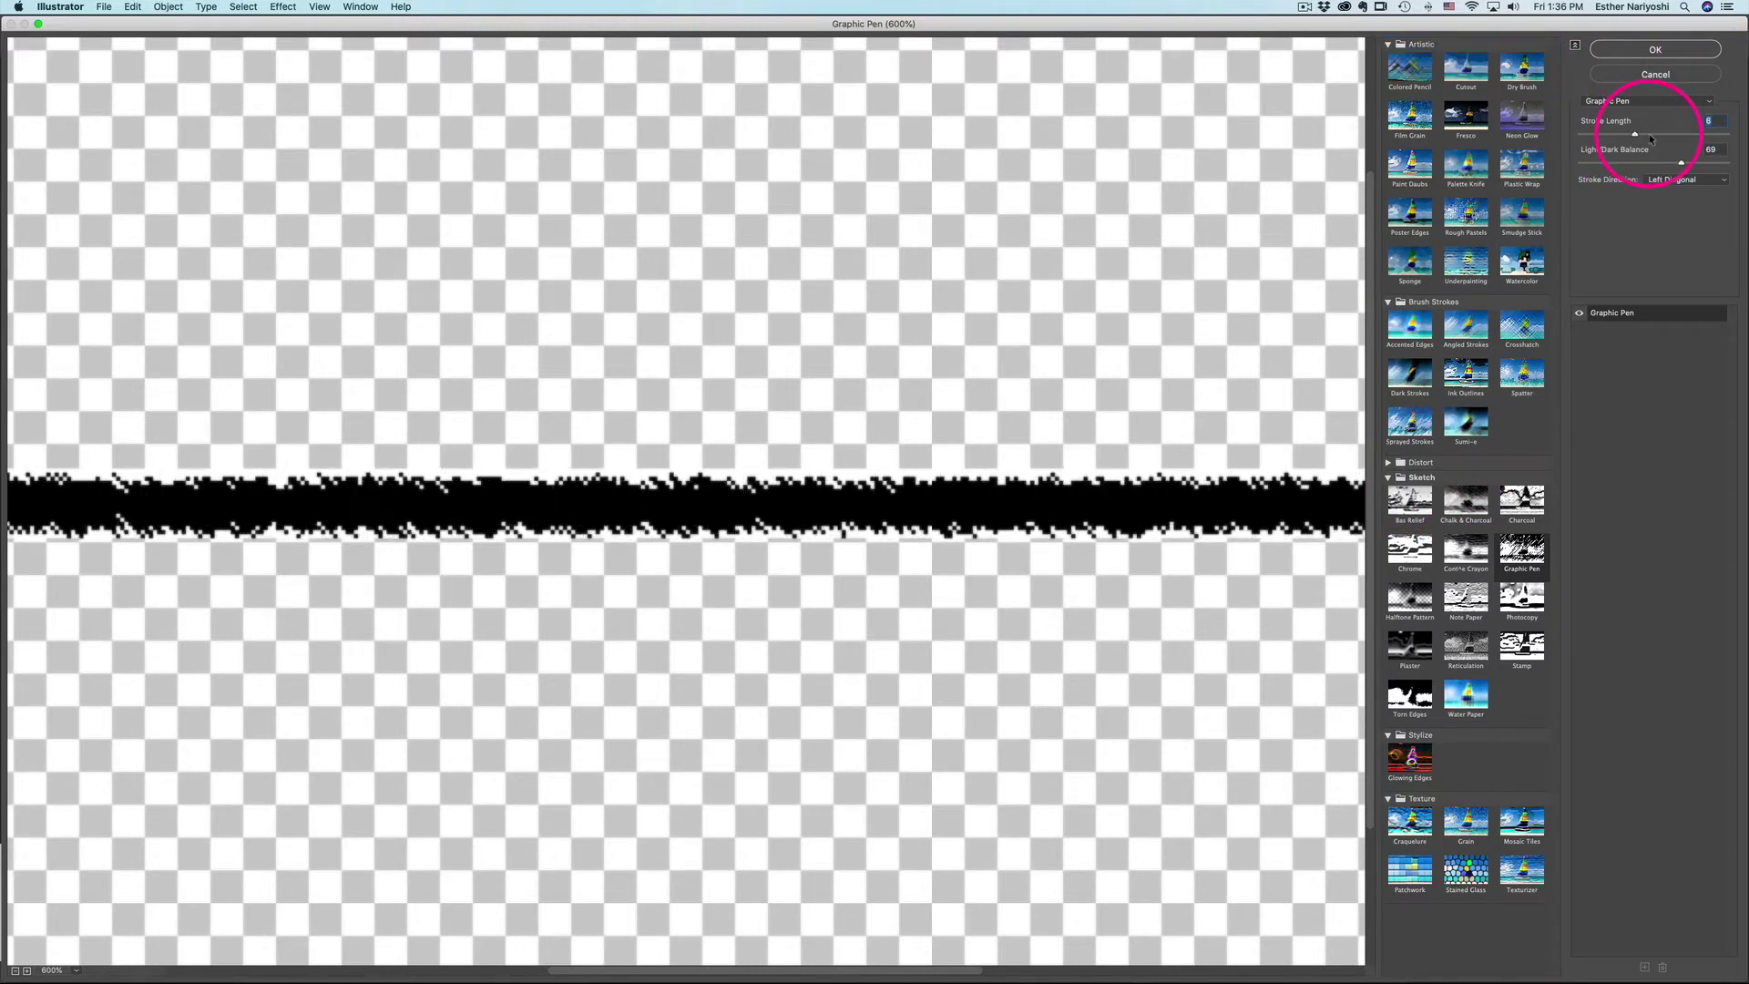
left_click(1591, 137)
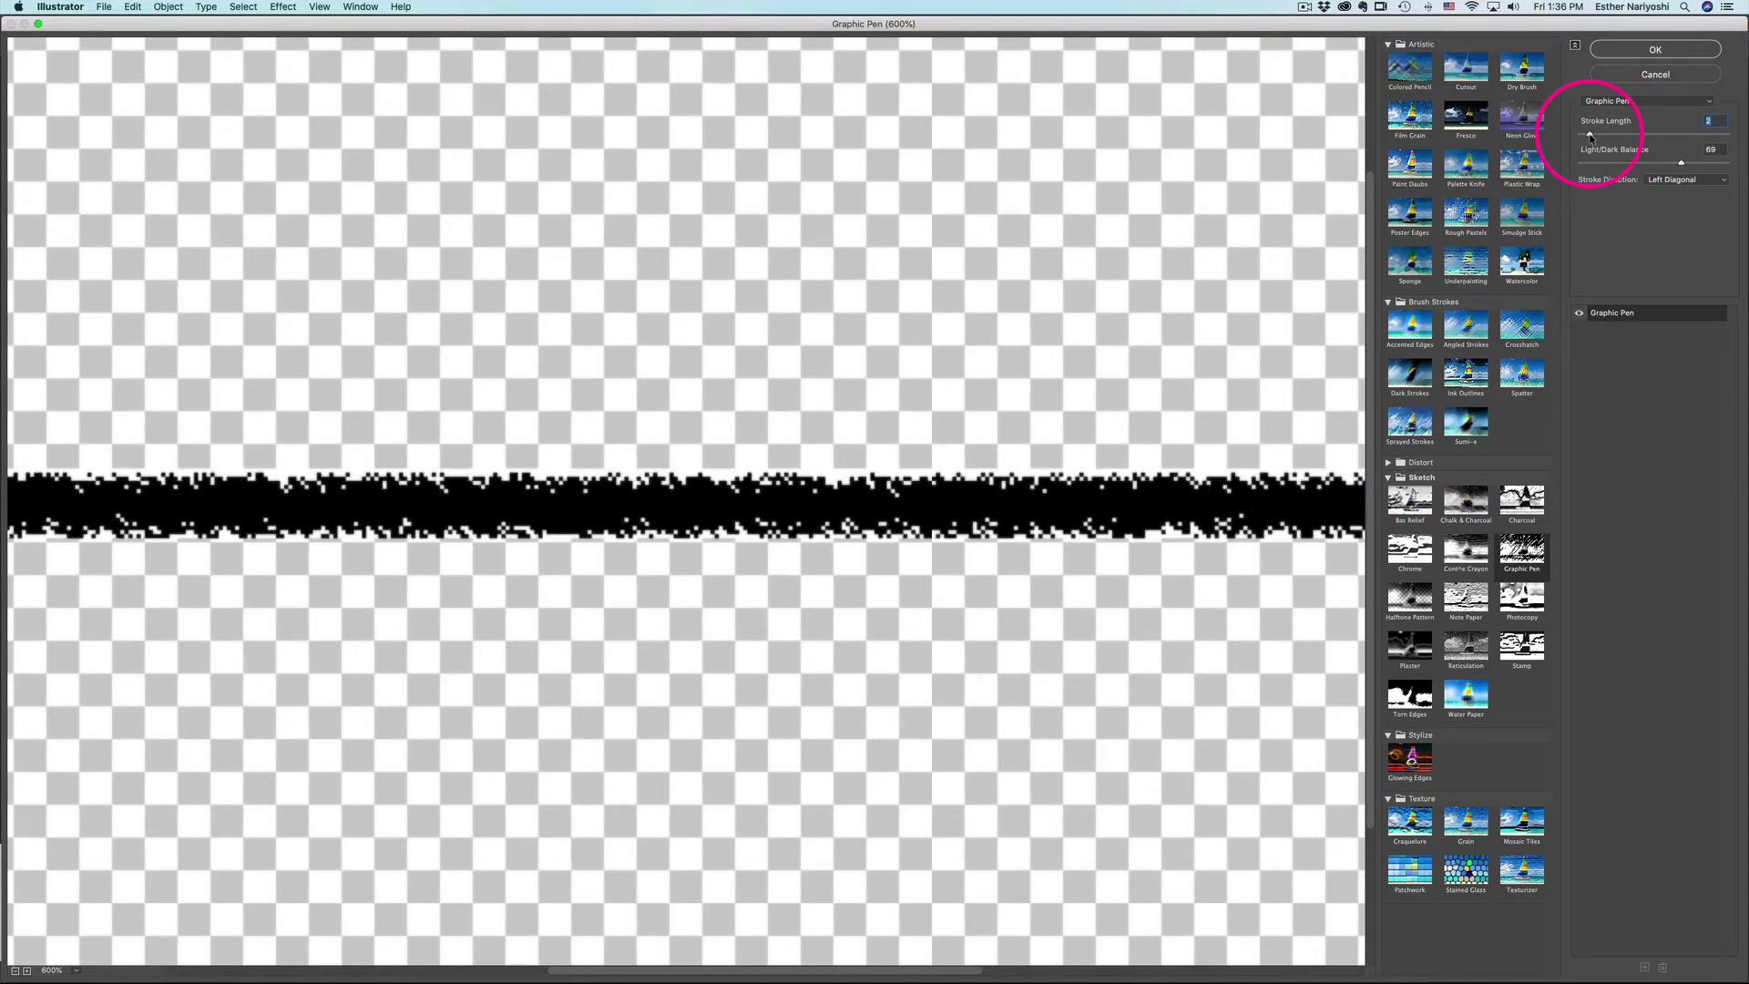
left_click(1618, 163)
left_click(1636, 164)
left_click(1621, 51)
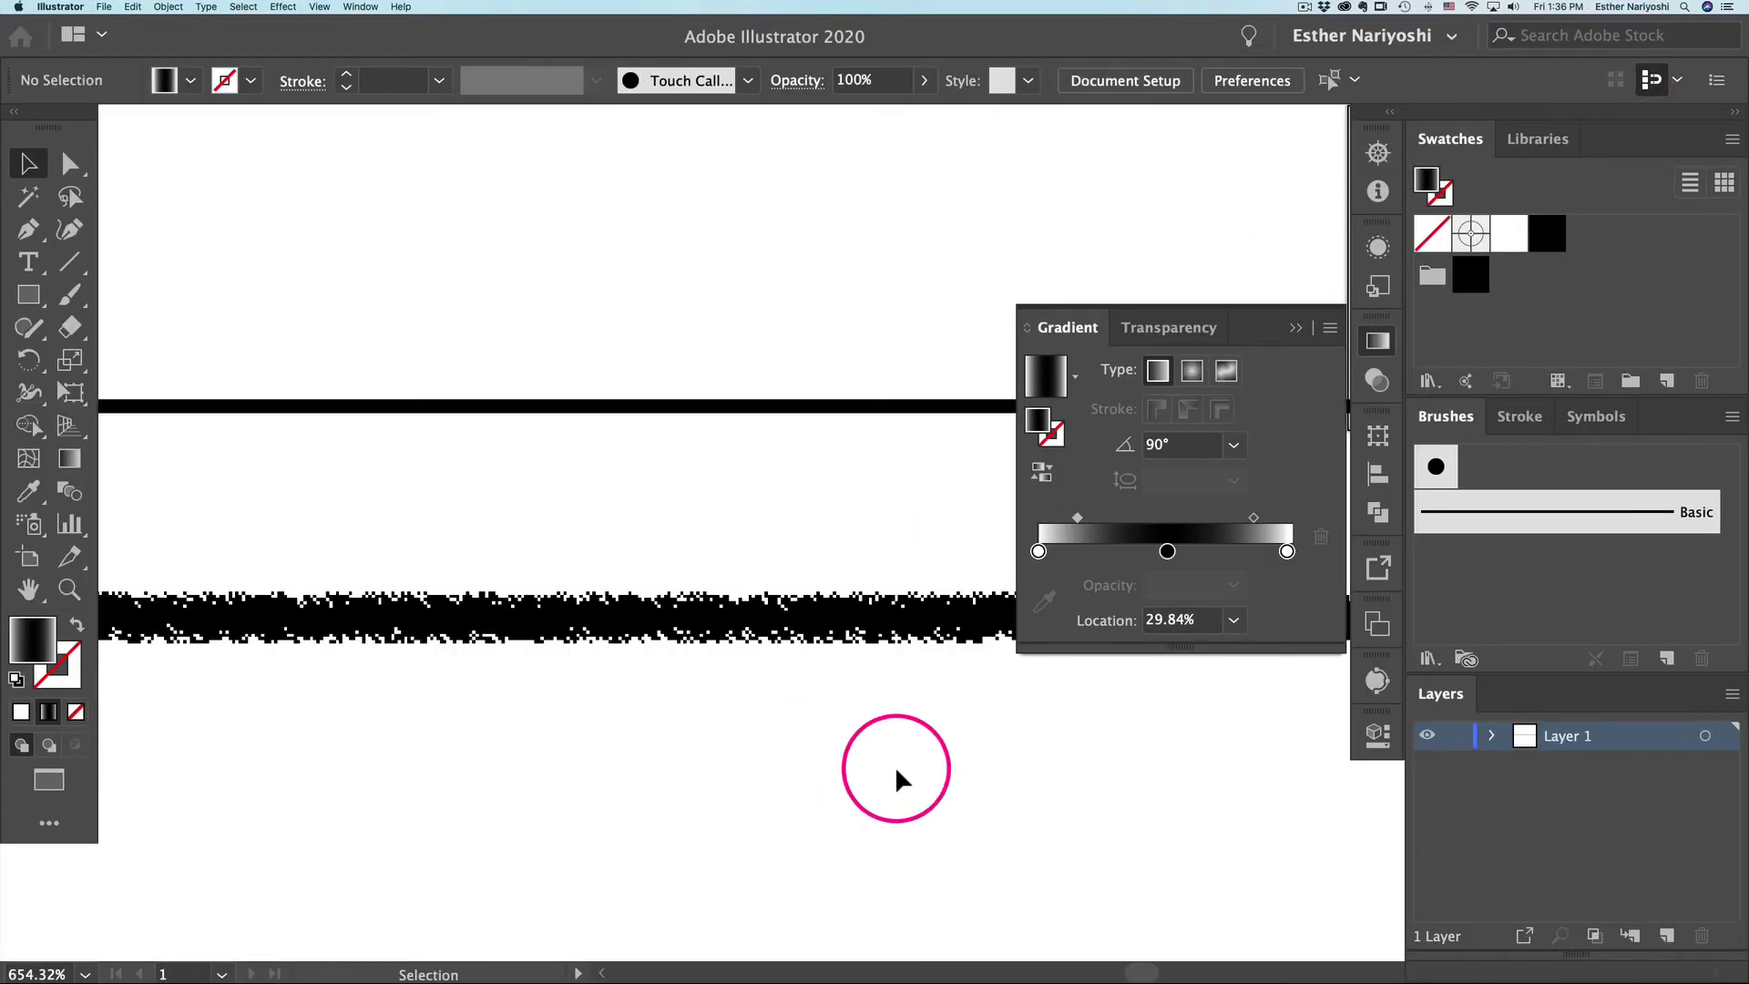
Step: Open the Image Trace settings for the rasterized stroke and move them clear of the artwork
key("super+minus")
key("super+minus")
key("super+minus")
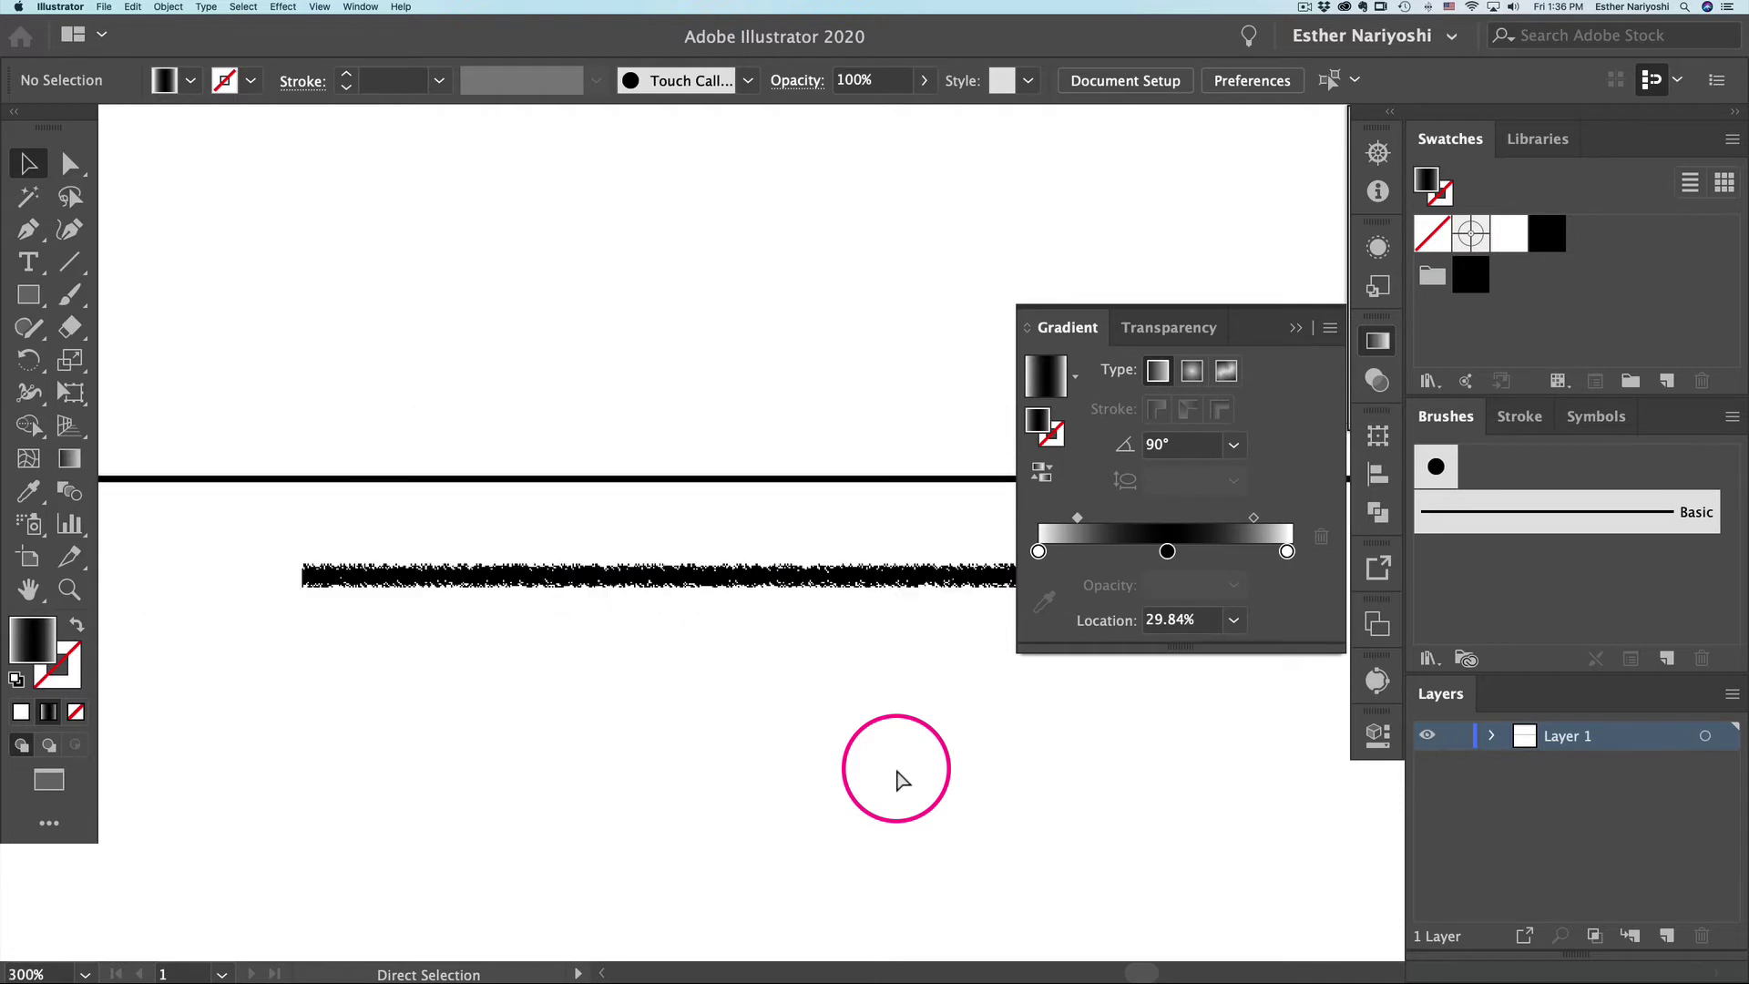
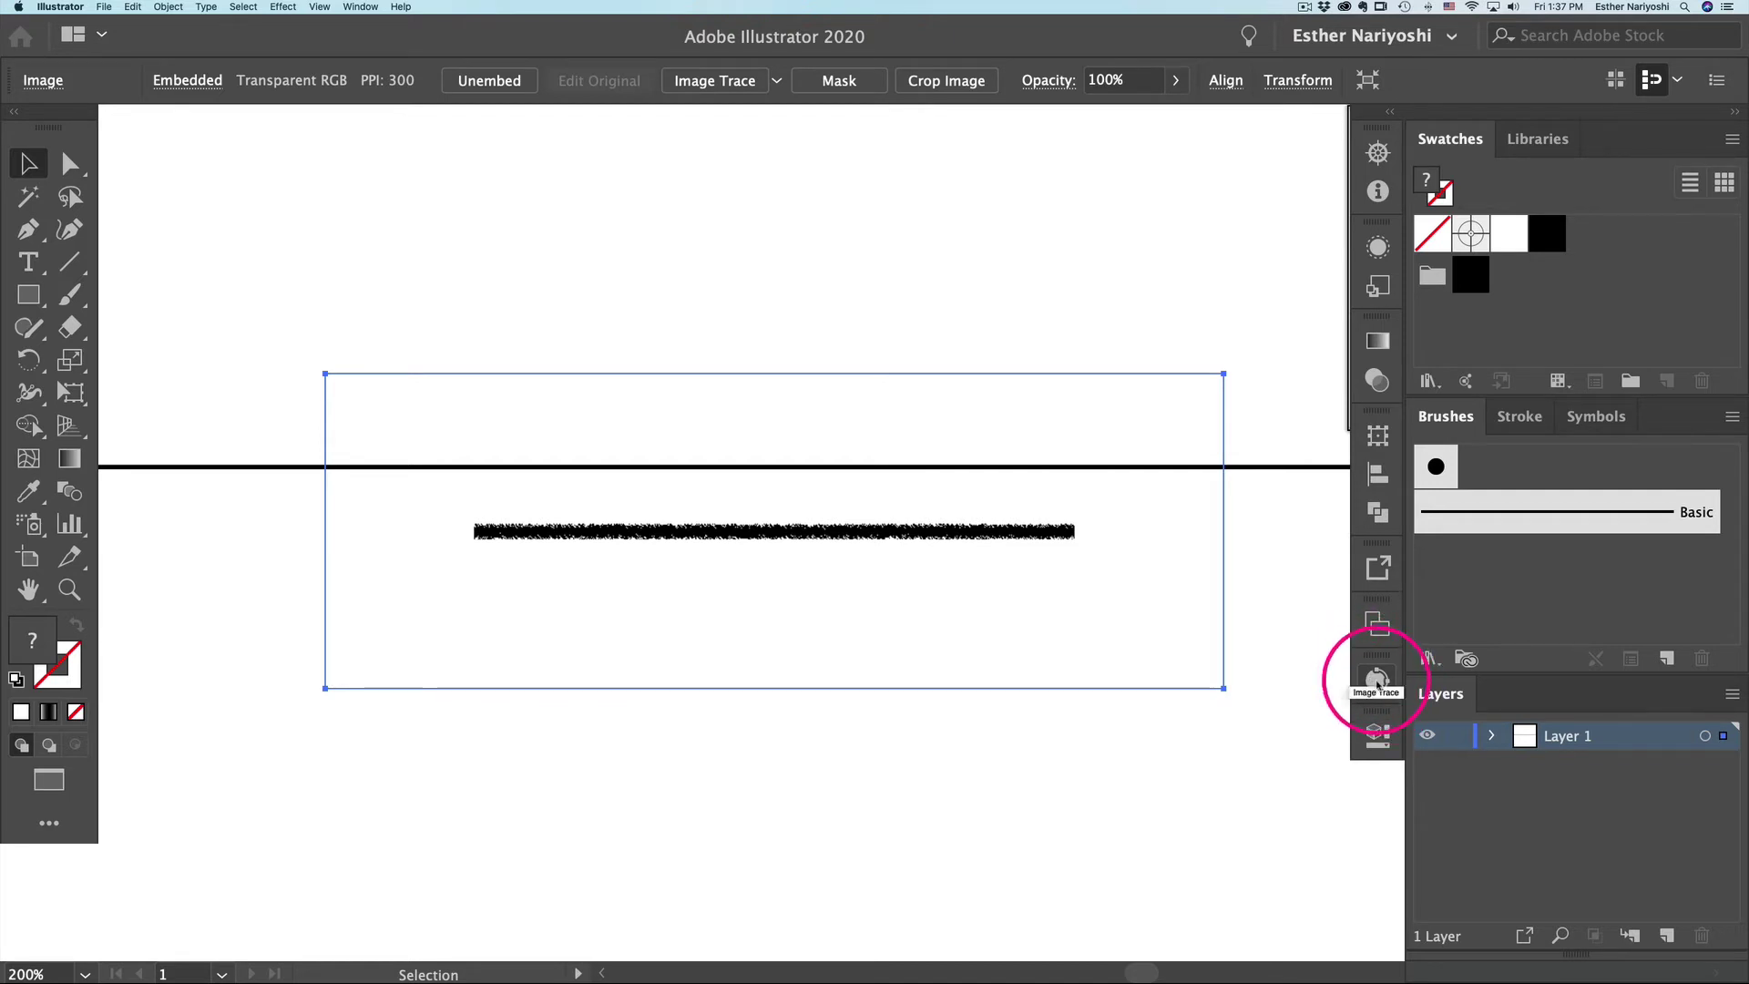
left_click(360, 6)
mouse_move(392, 52)
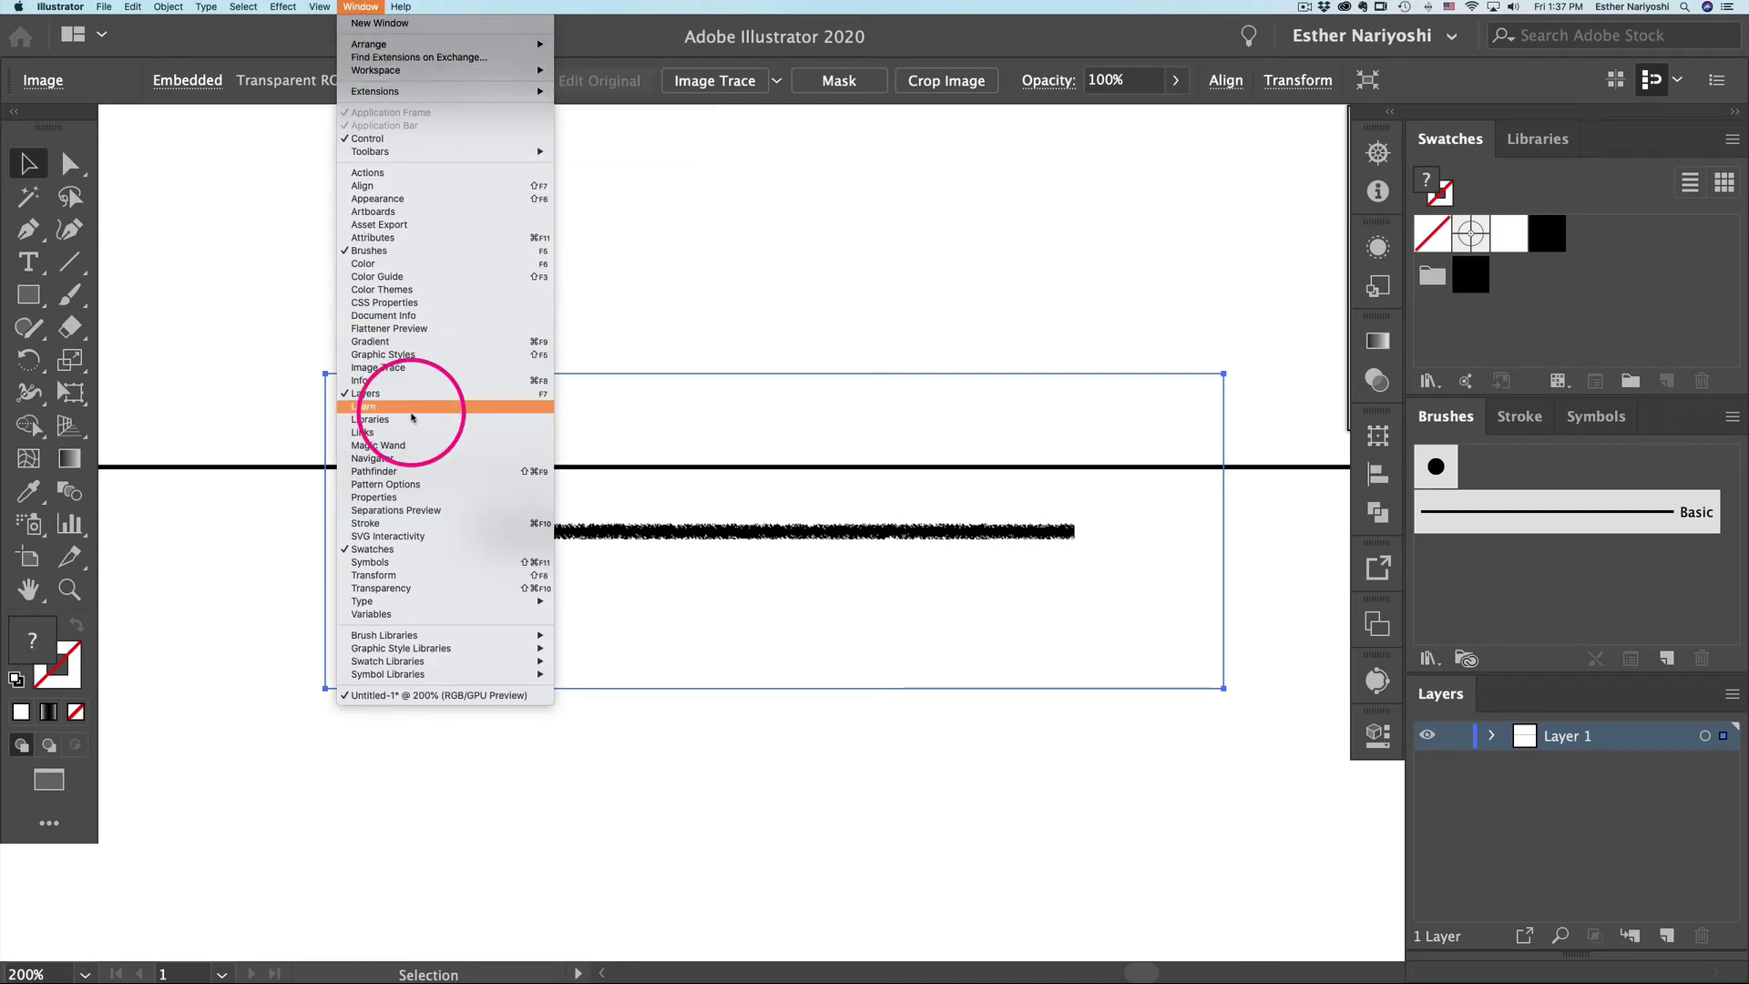
left_click(390, 369)
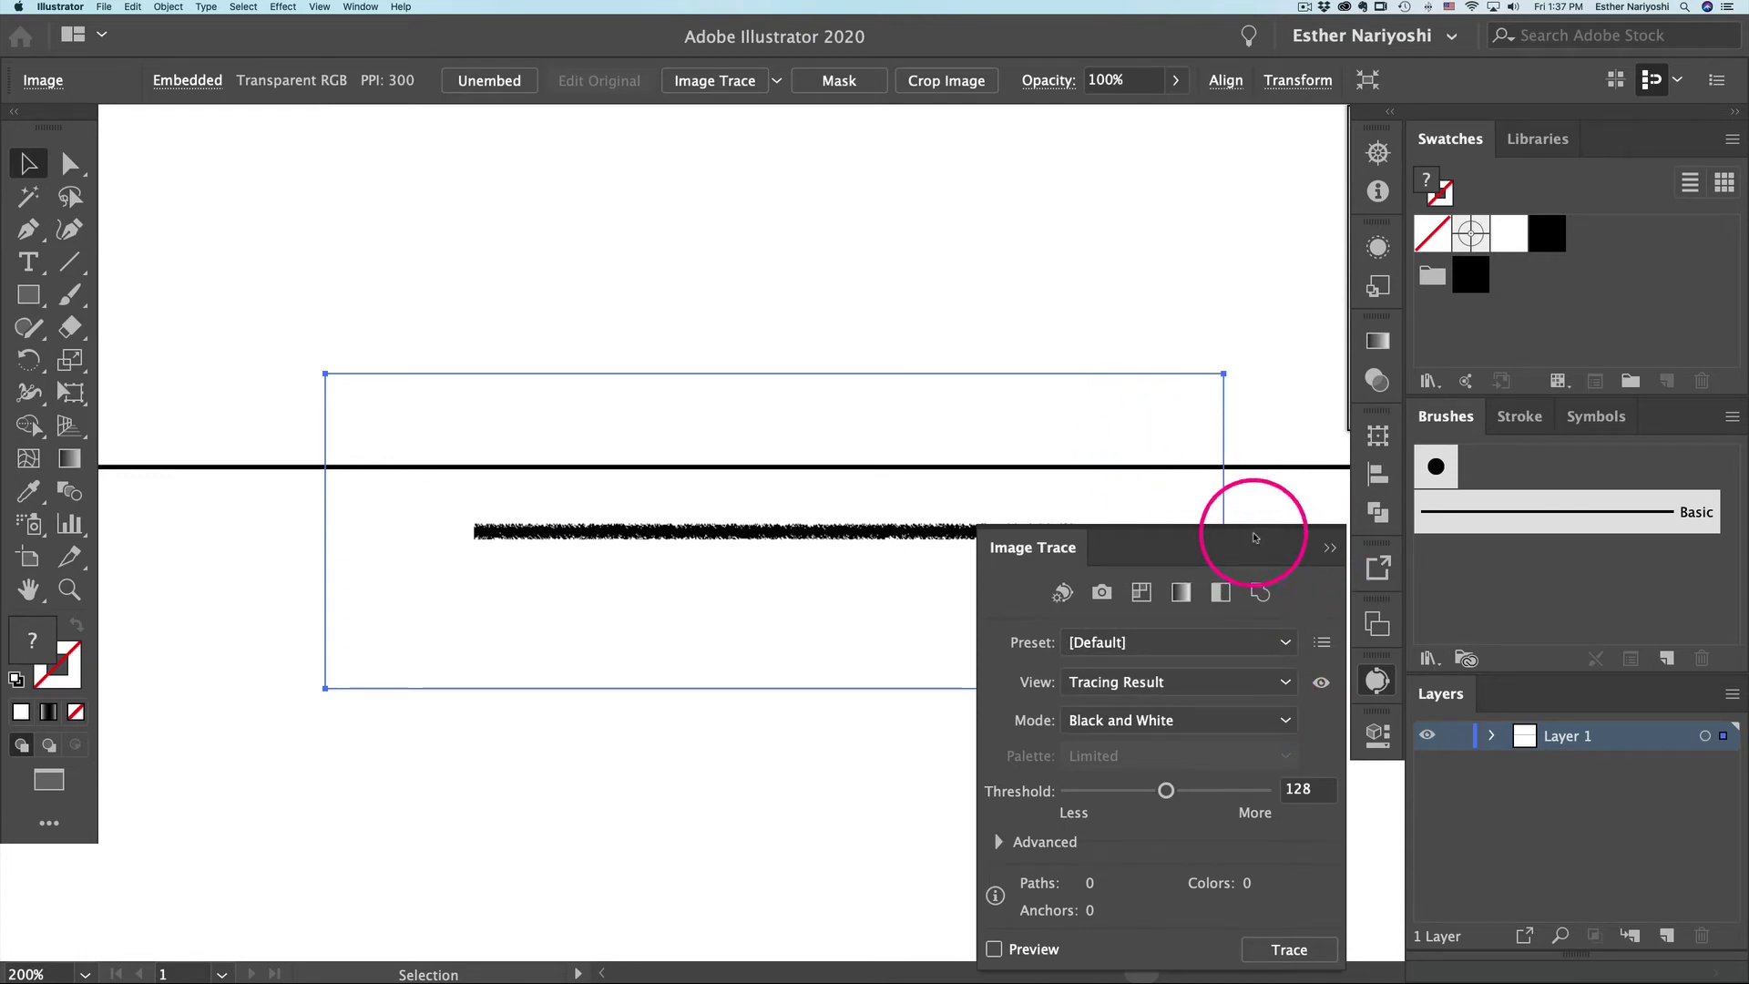
mouse_move(1247, 548)
left_mouse_down()
mouse_move(1274, 290)
mouse_move(1270, 335)
left_mouse_up()
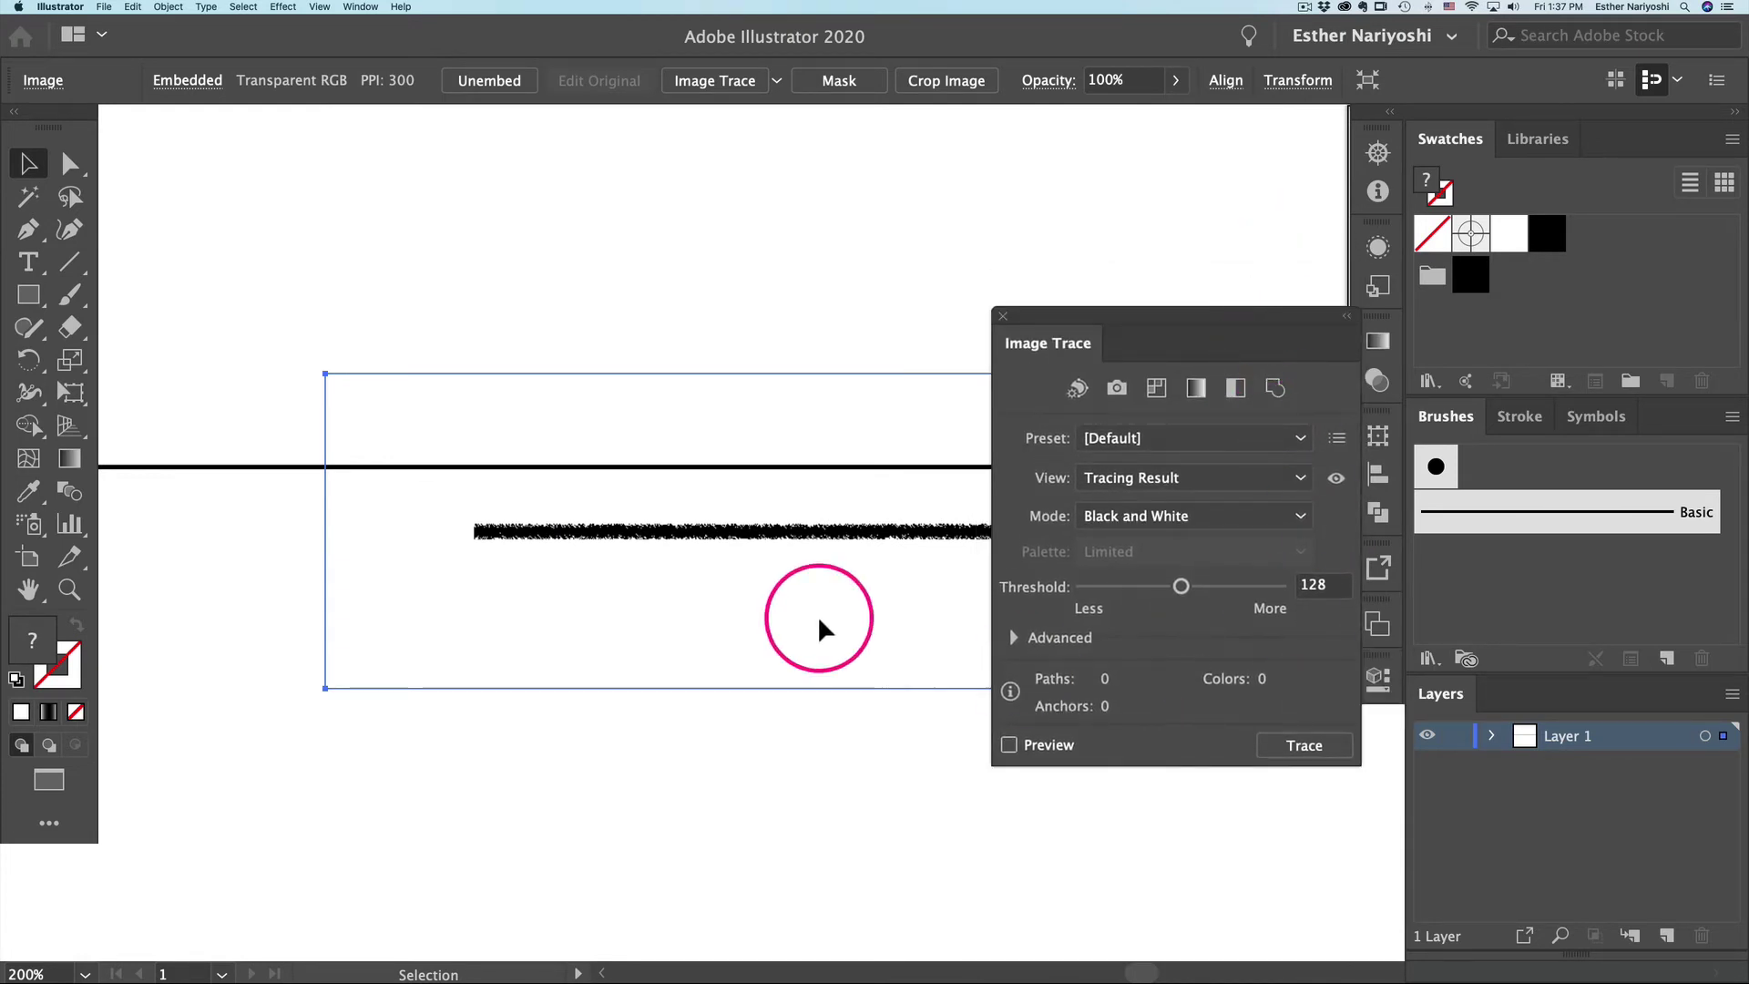
scroll(818, 615, "right", 5)
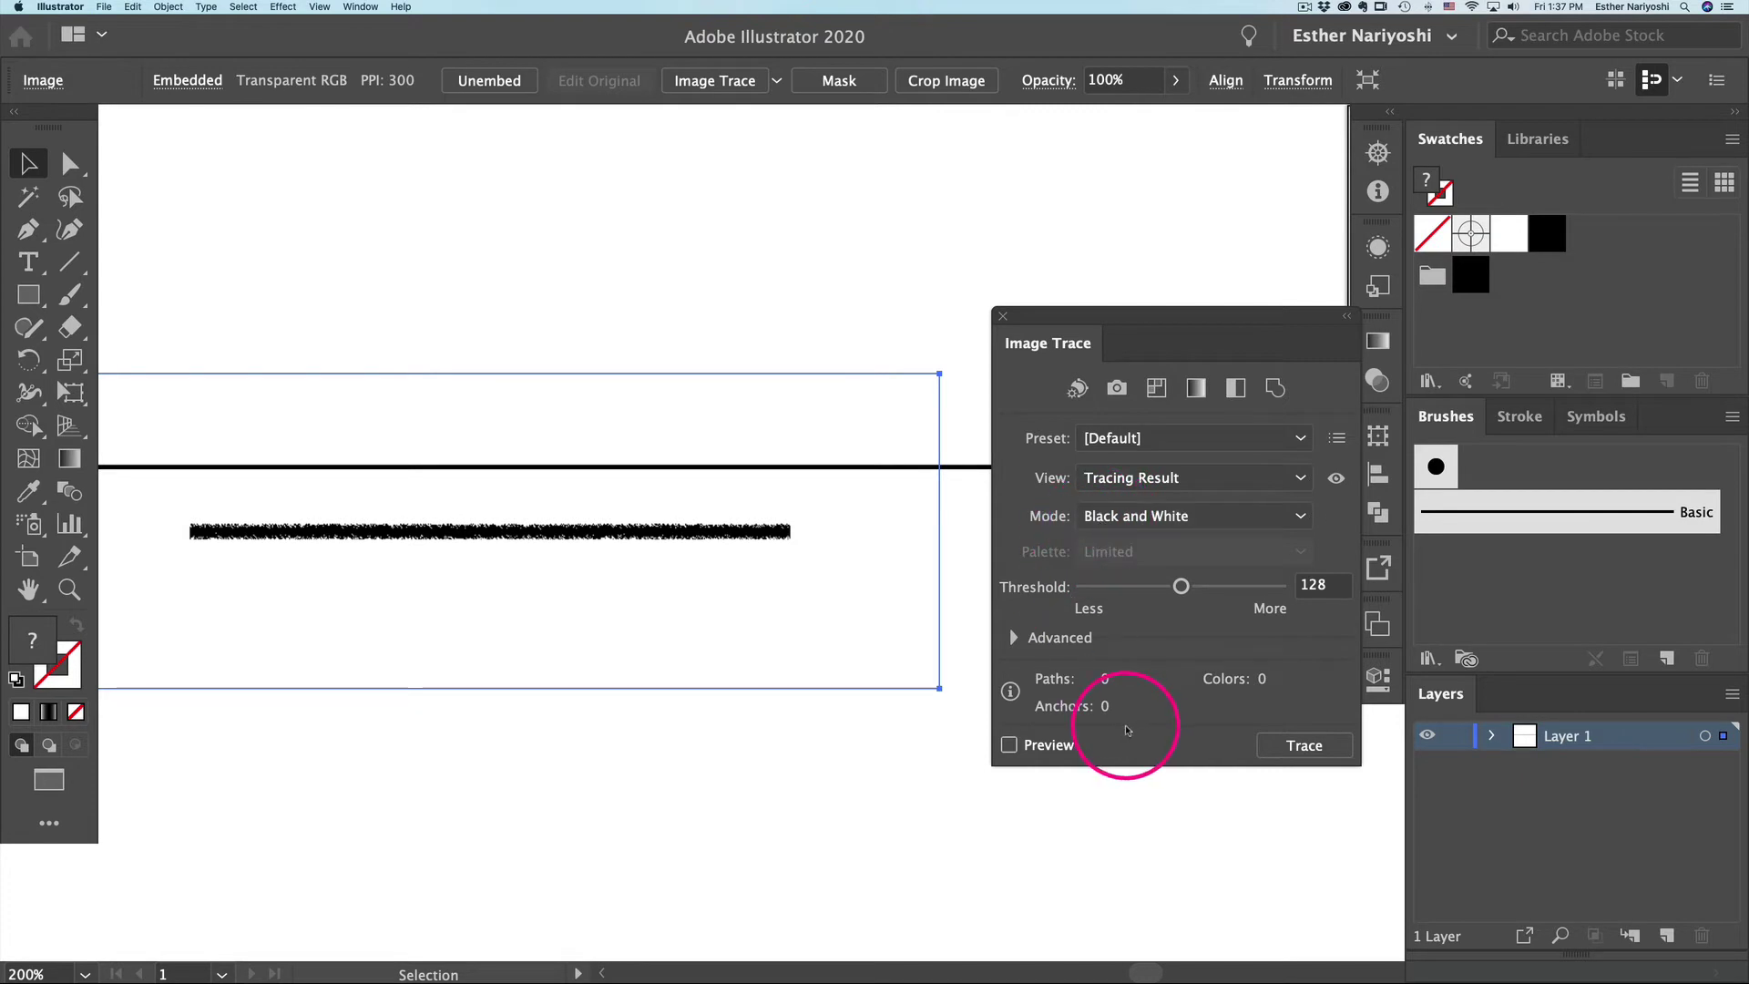
Step: Show the advanced tracing settings, enable Ignore White and preview the black-and-white trace of the stroke
left_click(1013, 637)
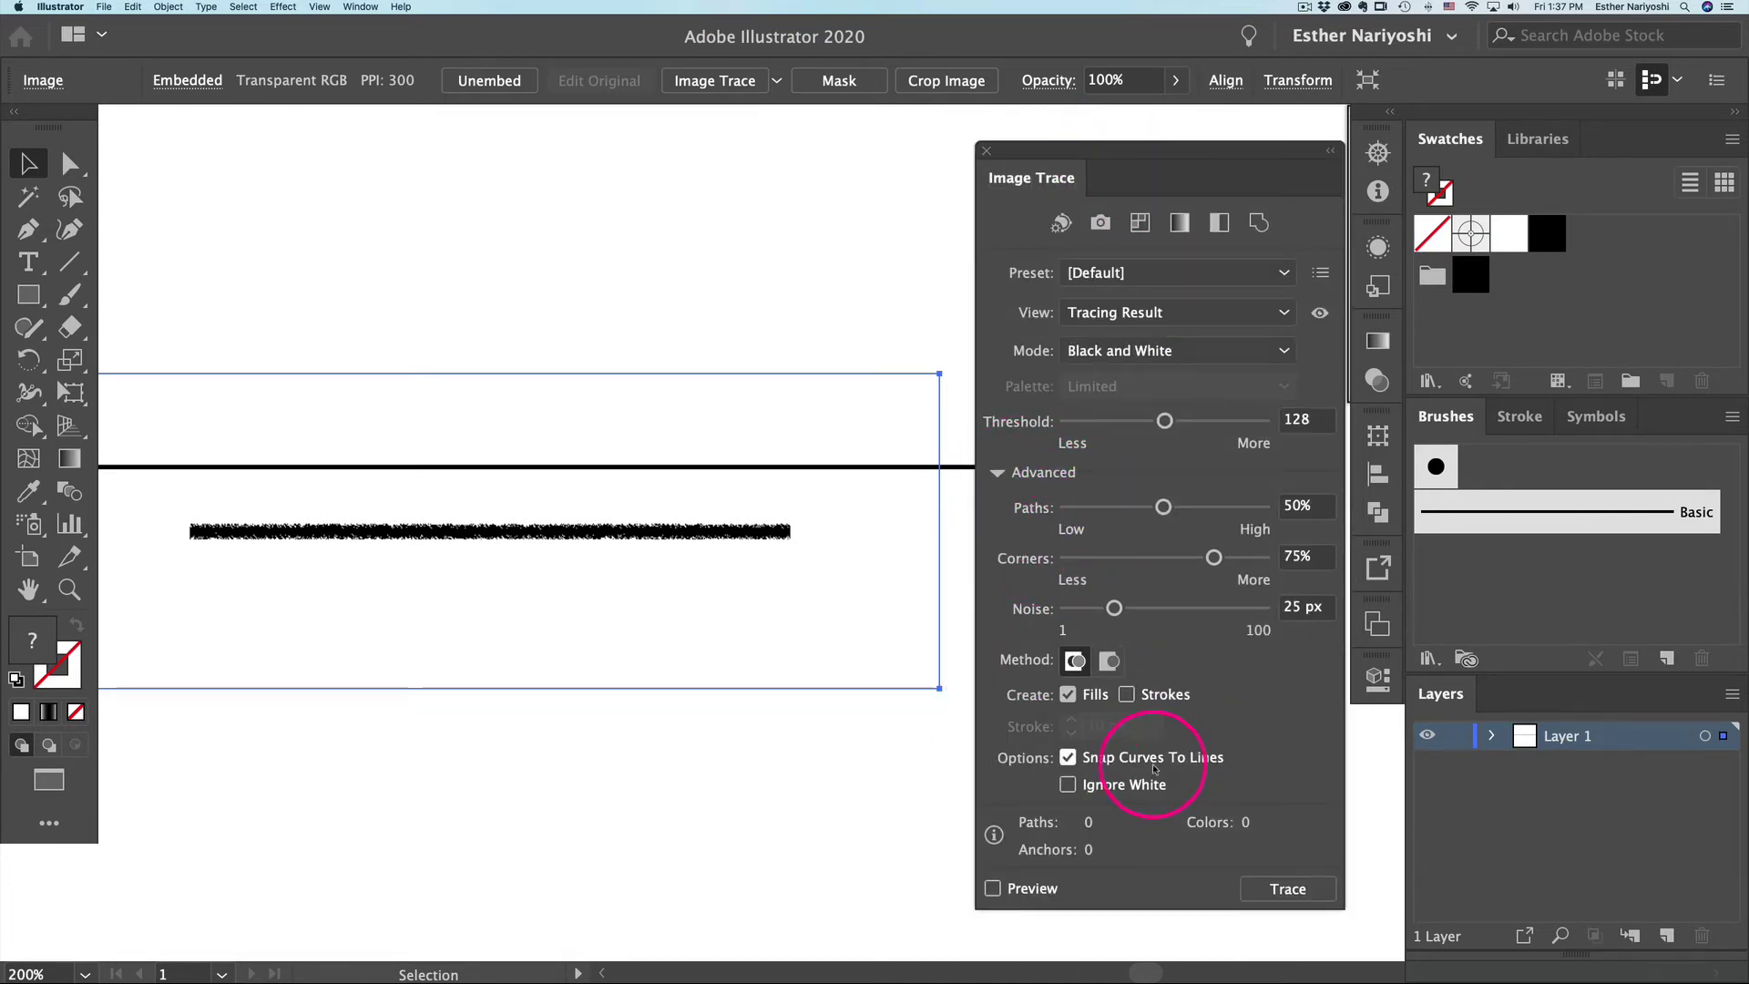
left_click(1066, 788)
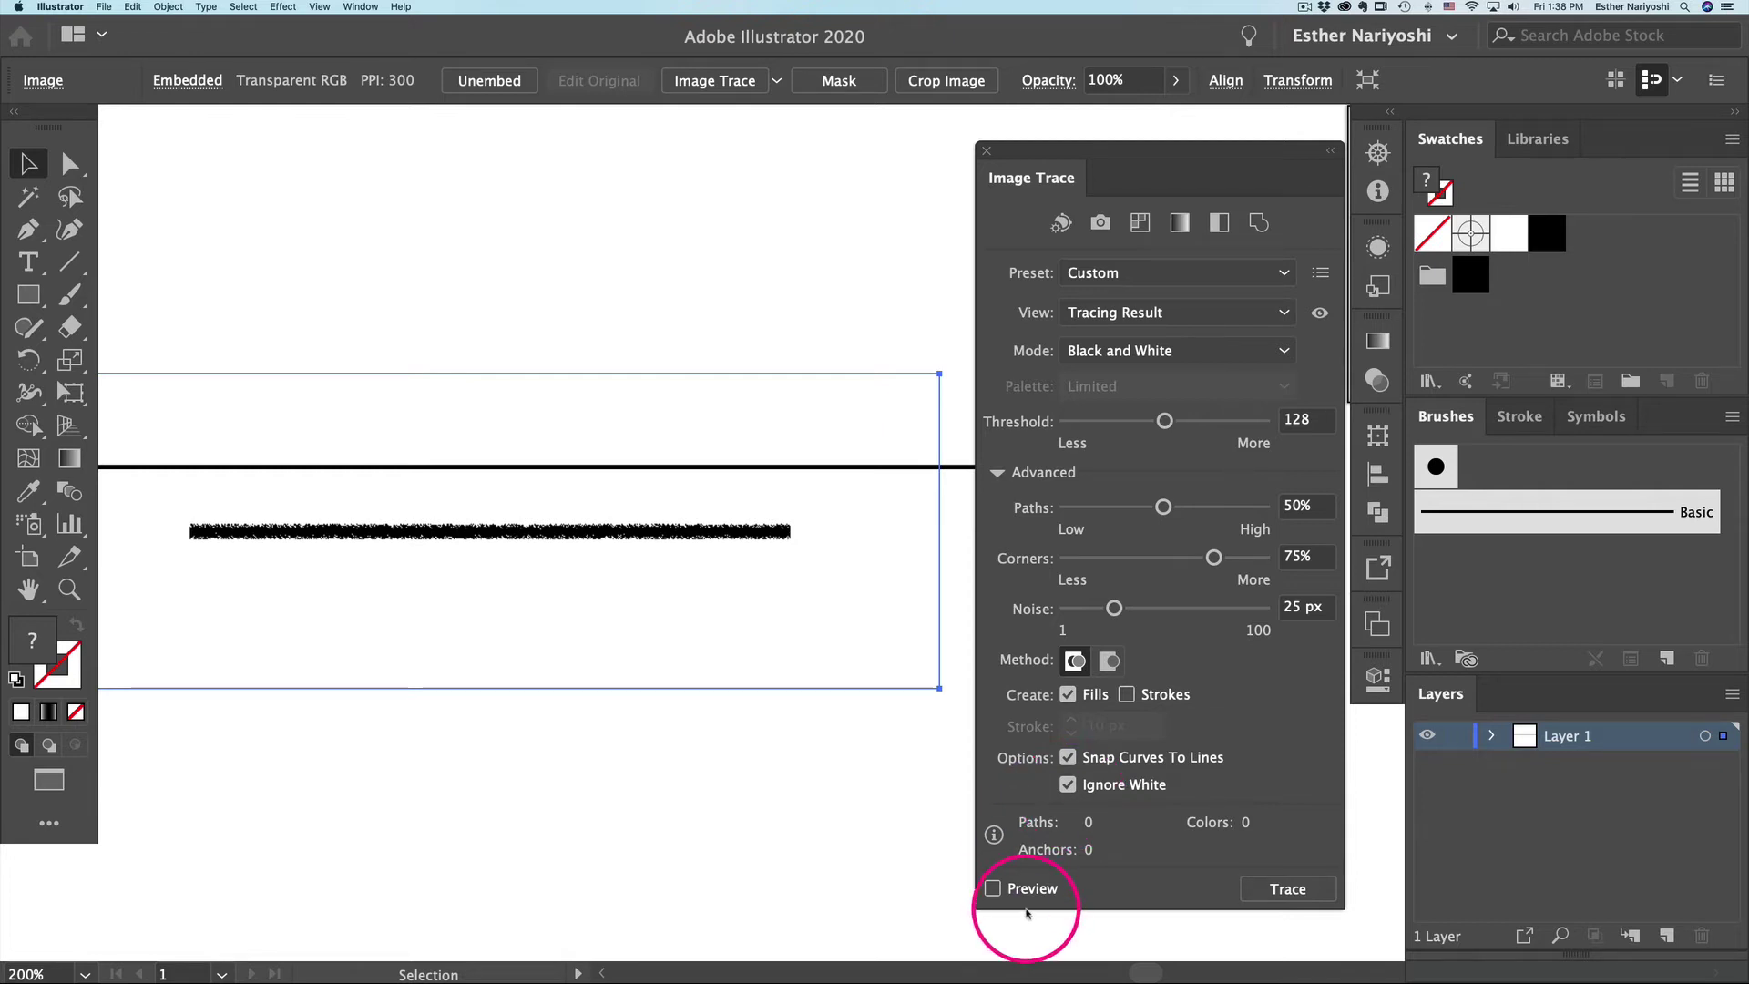
left_click(992, 889)
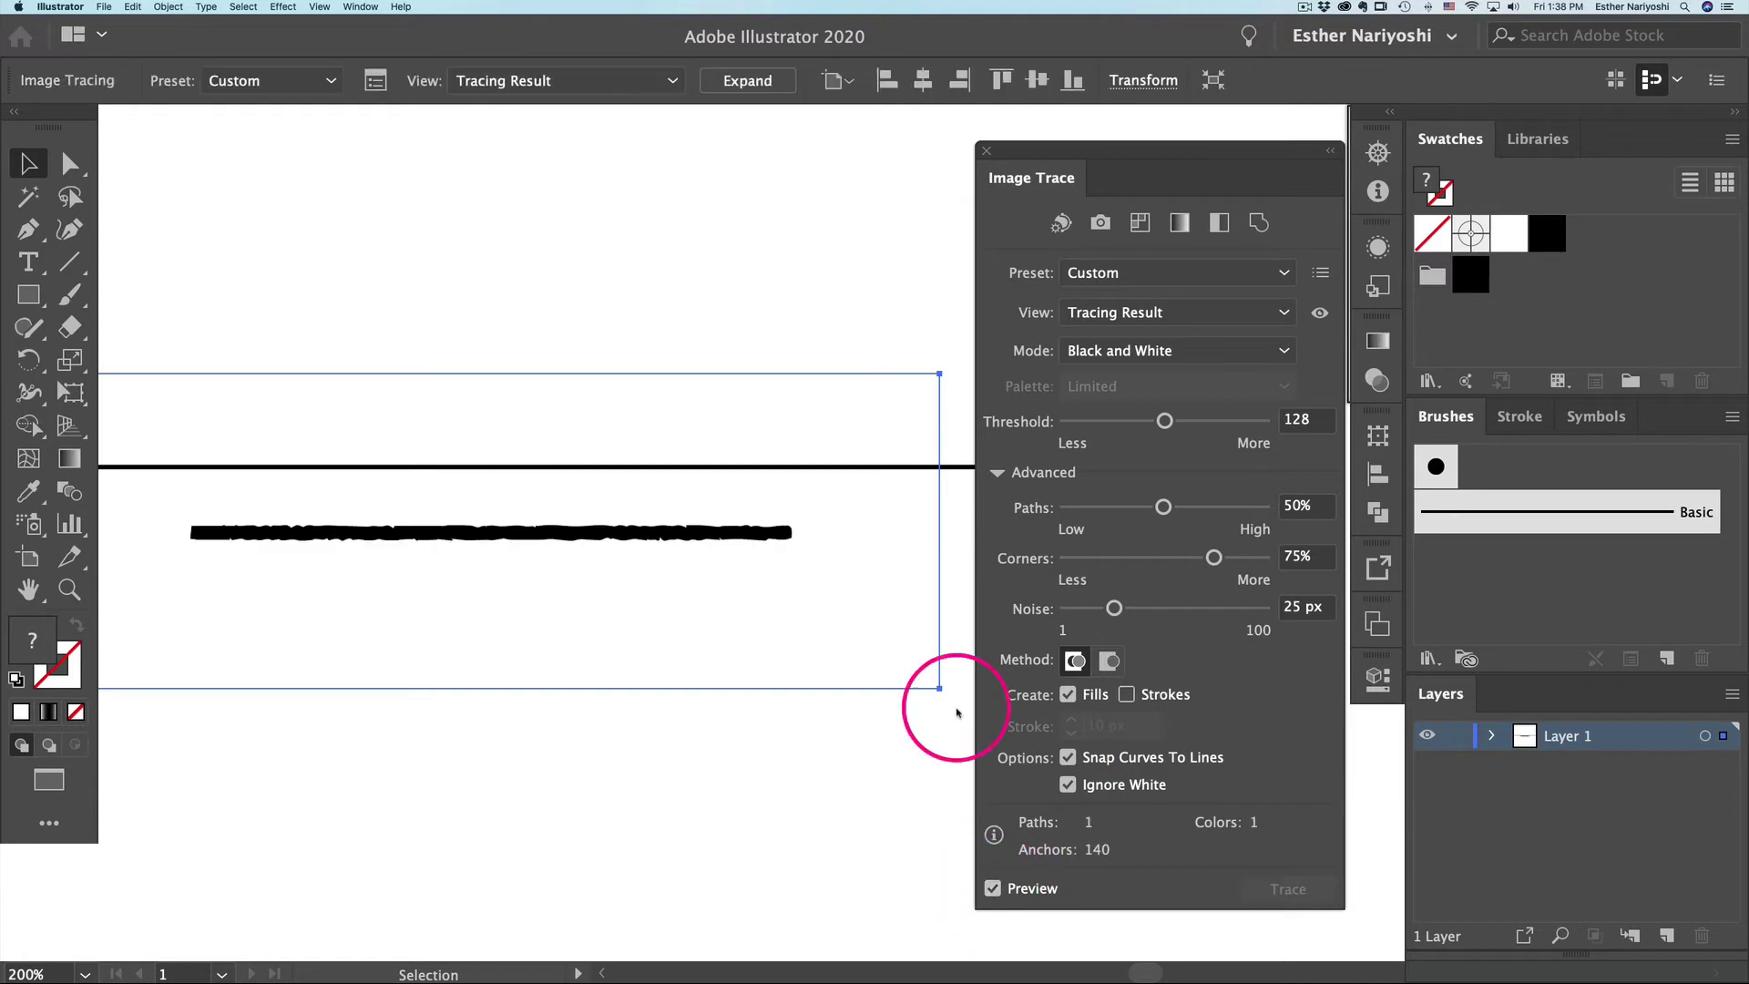
Step: Set the tracing threshold to 153 and path fitting to 100% for a rougher stroke edge
key("super+equal")
key("super+equal")
key("super+equal")
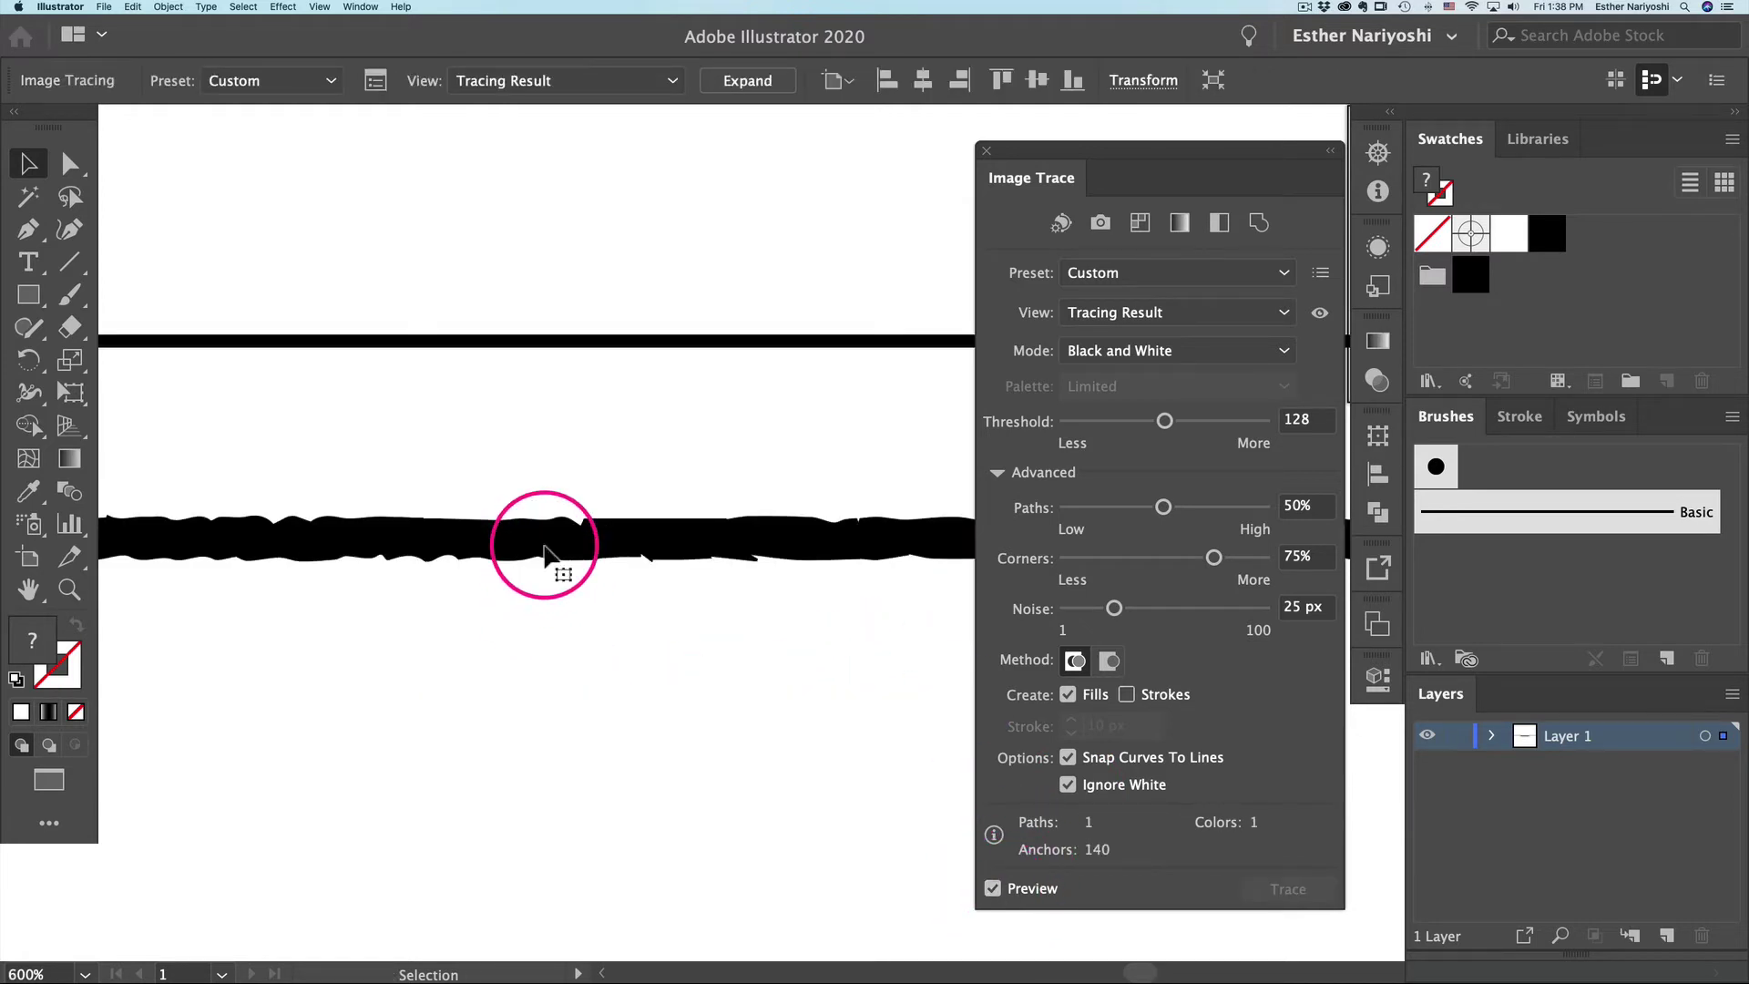
key("super+minus")
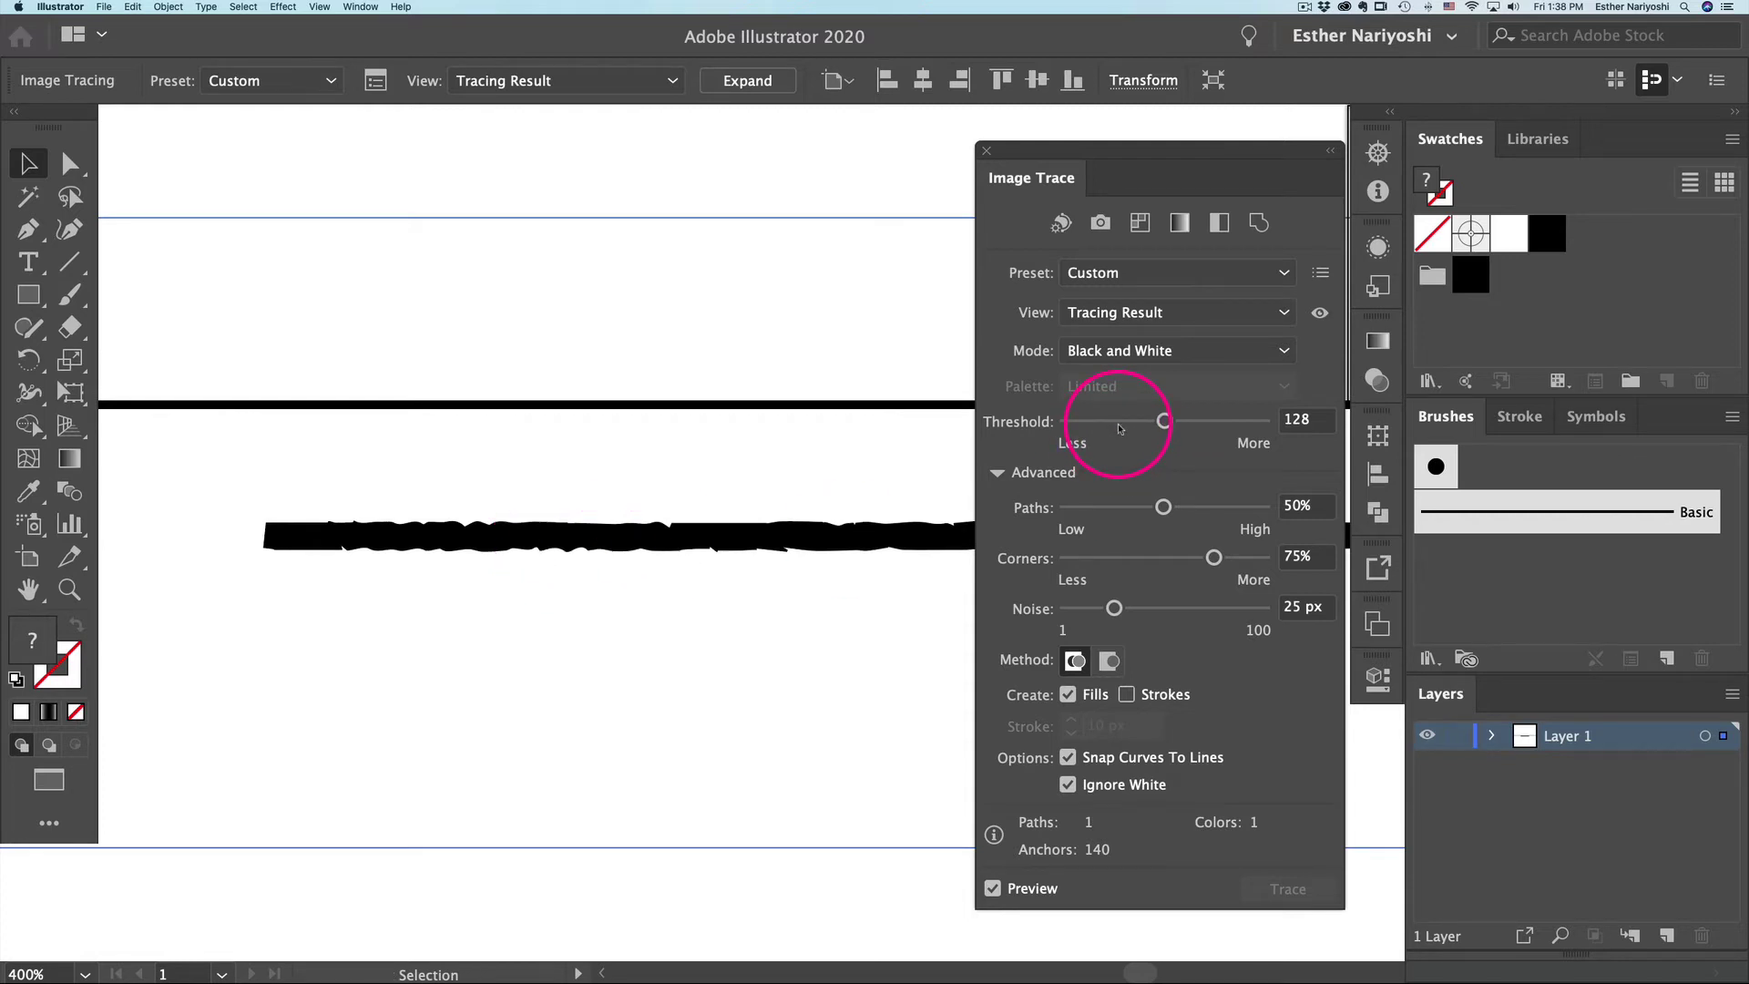
mouse_move(1164, 420)
left_mouse_down()
mouse_move(1093, 421)
mouse_move(1244, 422)
mouse_move(1181, 426)
left_mouse_up()
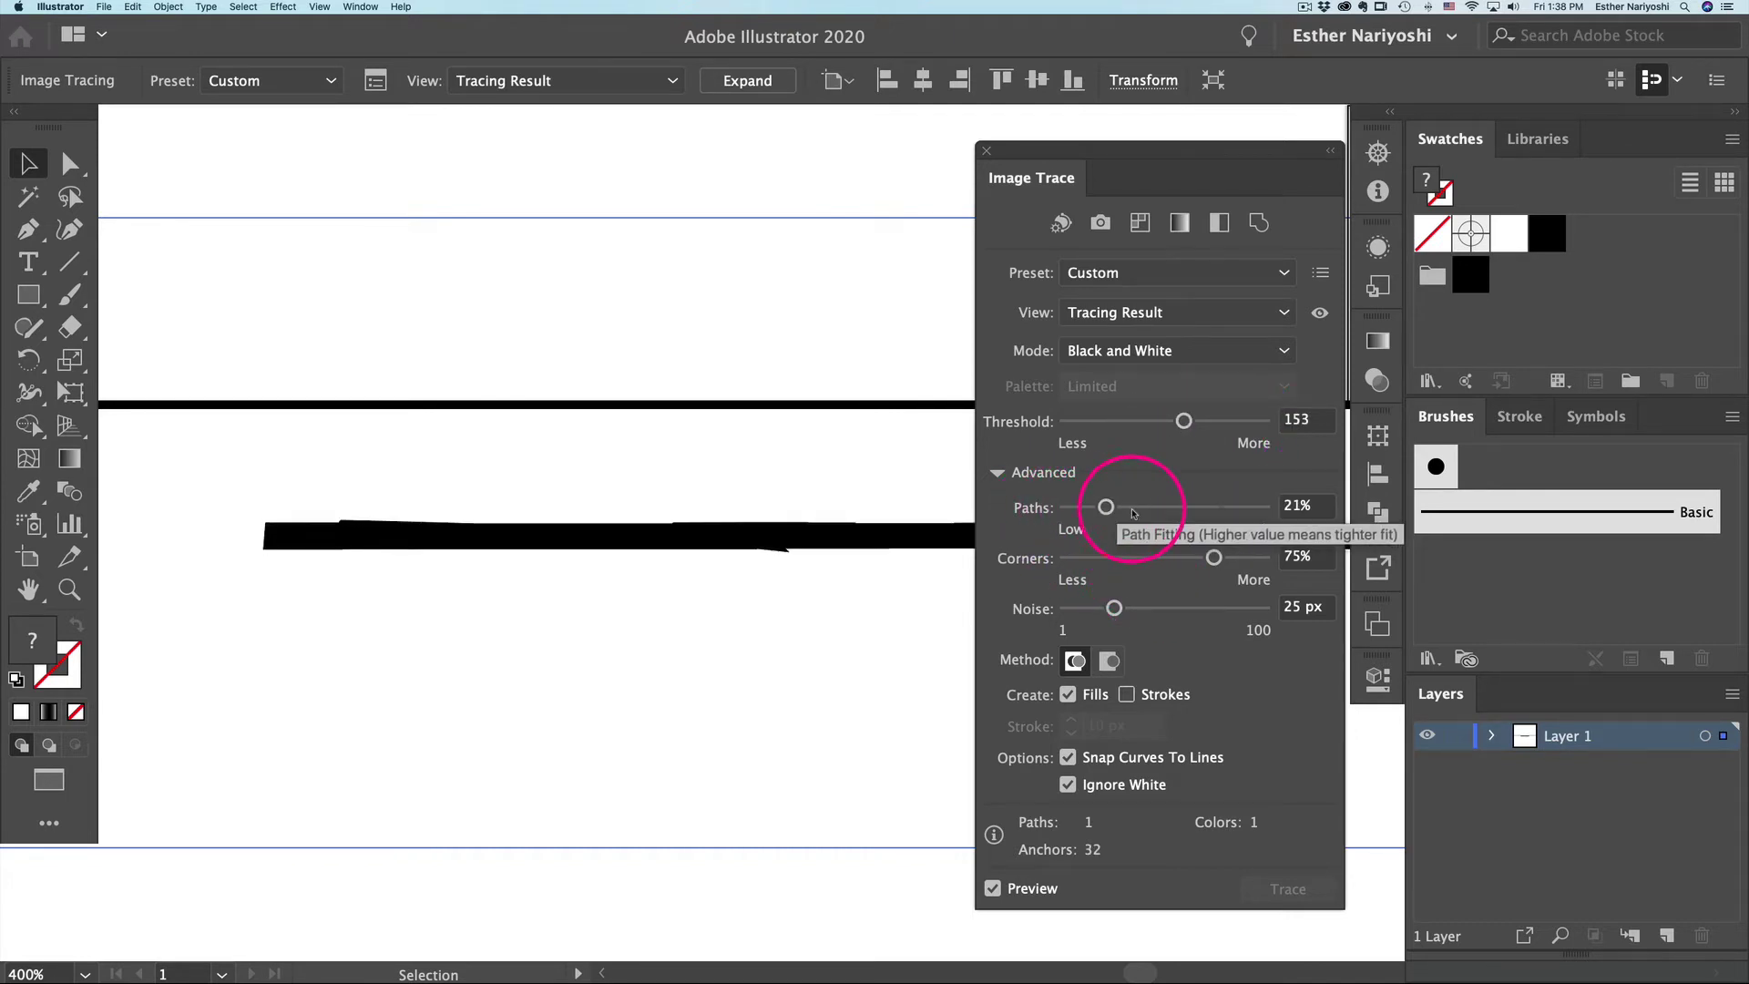
left_click_drag(1163, 506, 1255, 512)
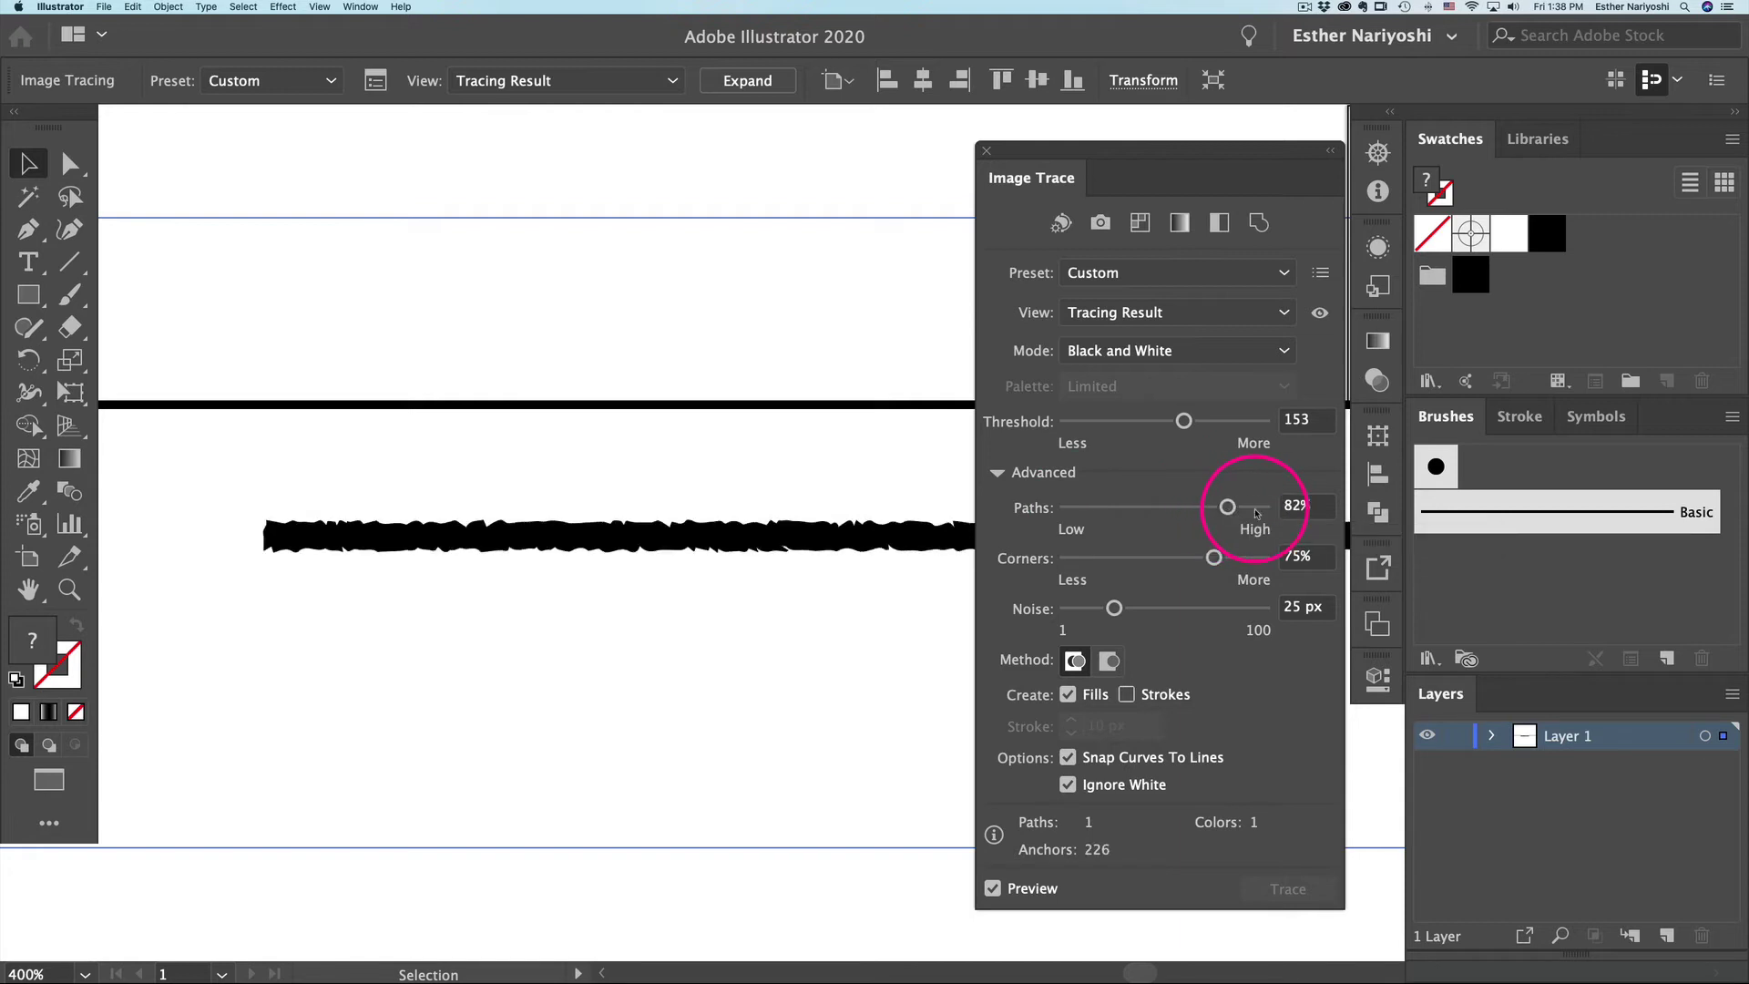
left_click(1255, 512)
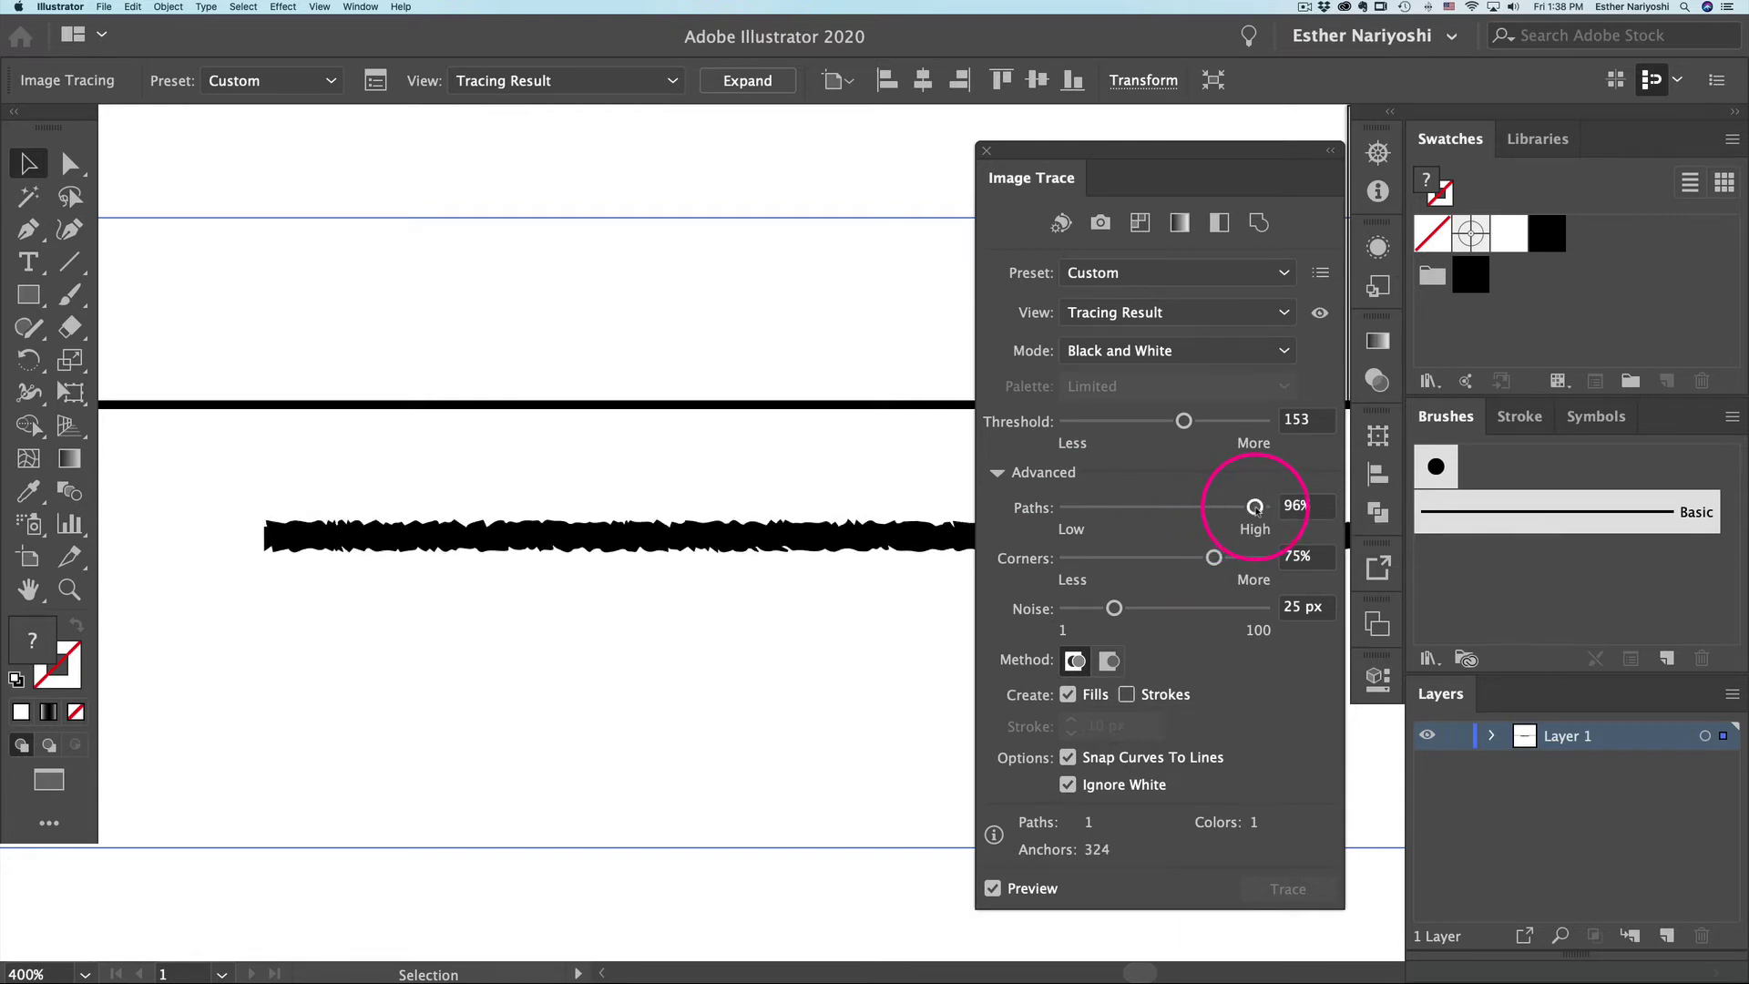
left_click_drag(1256, 508, 1271, 511)
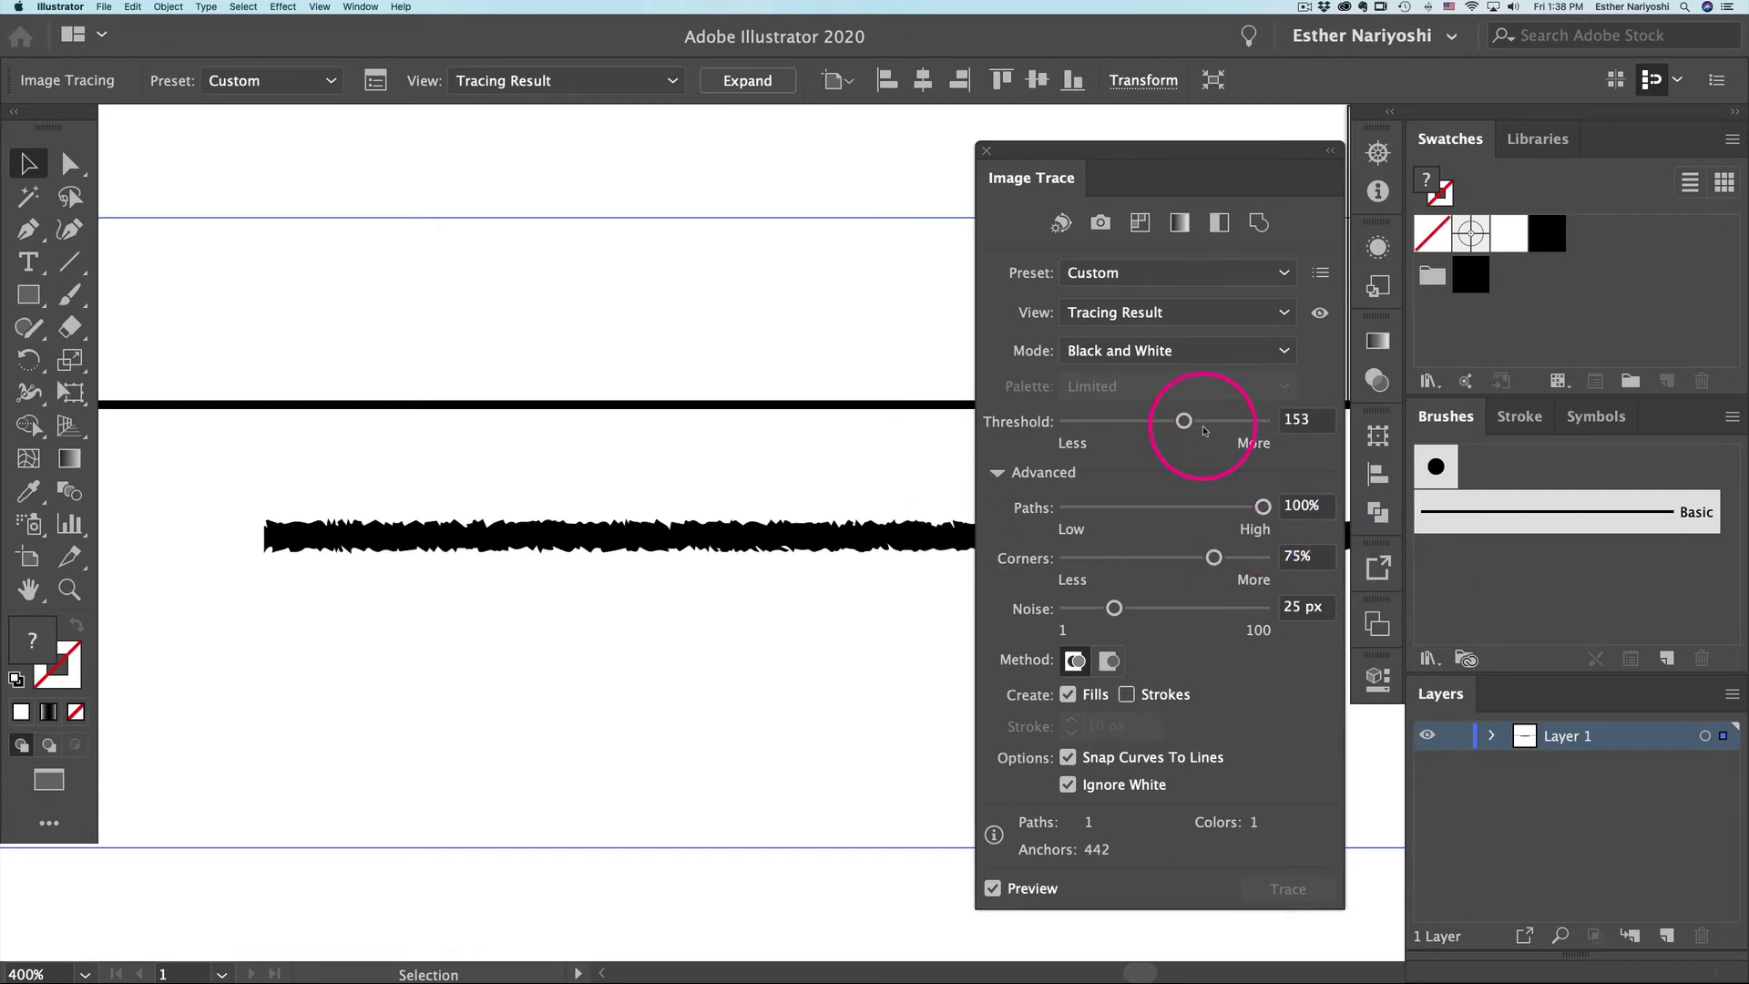
left_click(1122, 421)
Step: Expand the tracing result into editable vector paths and deselect it
left_click(745, 84)
left_click(854, 657)
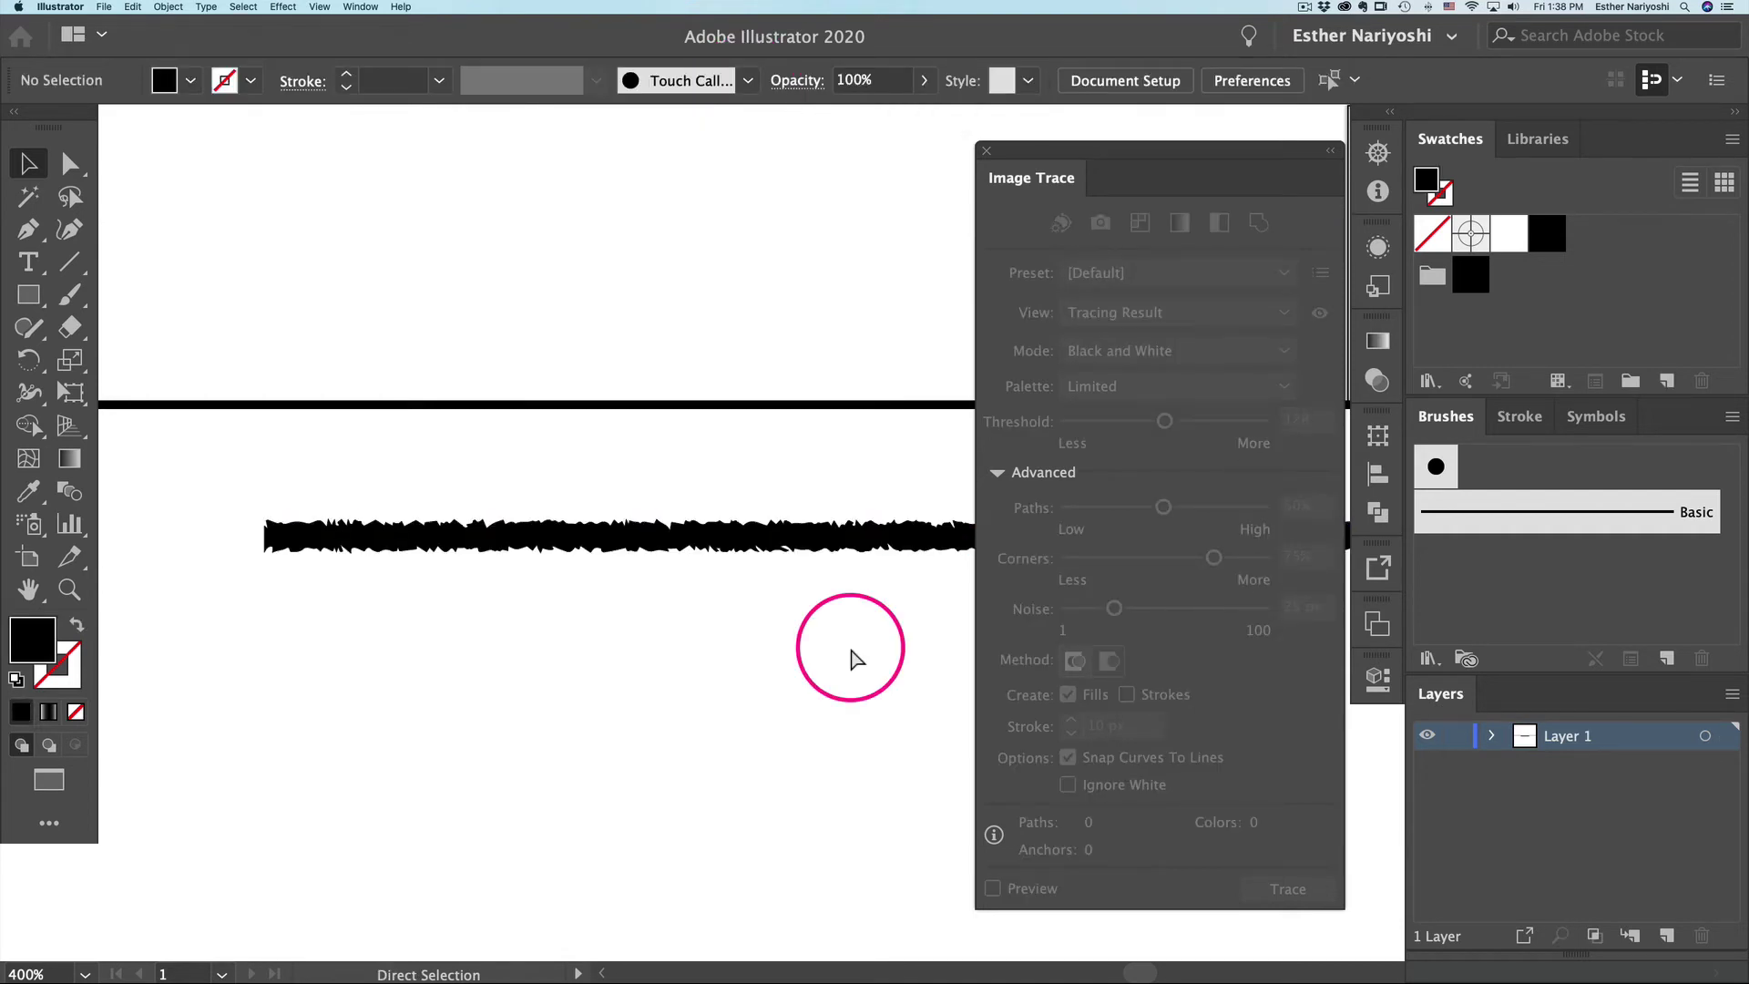
key("cmd+z")
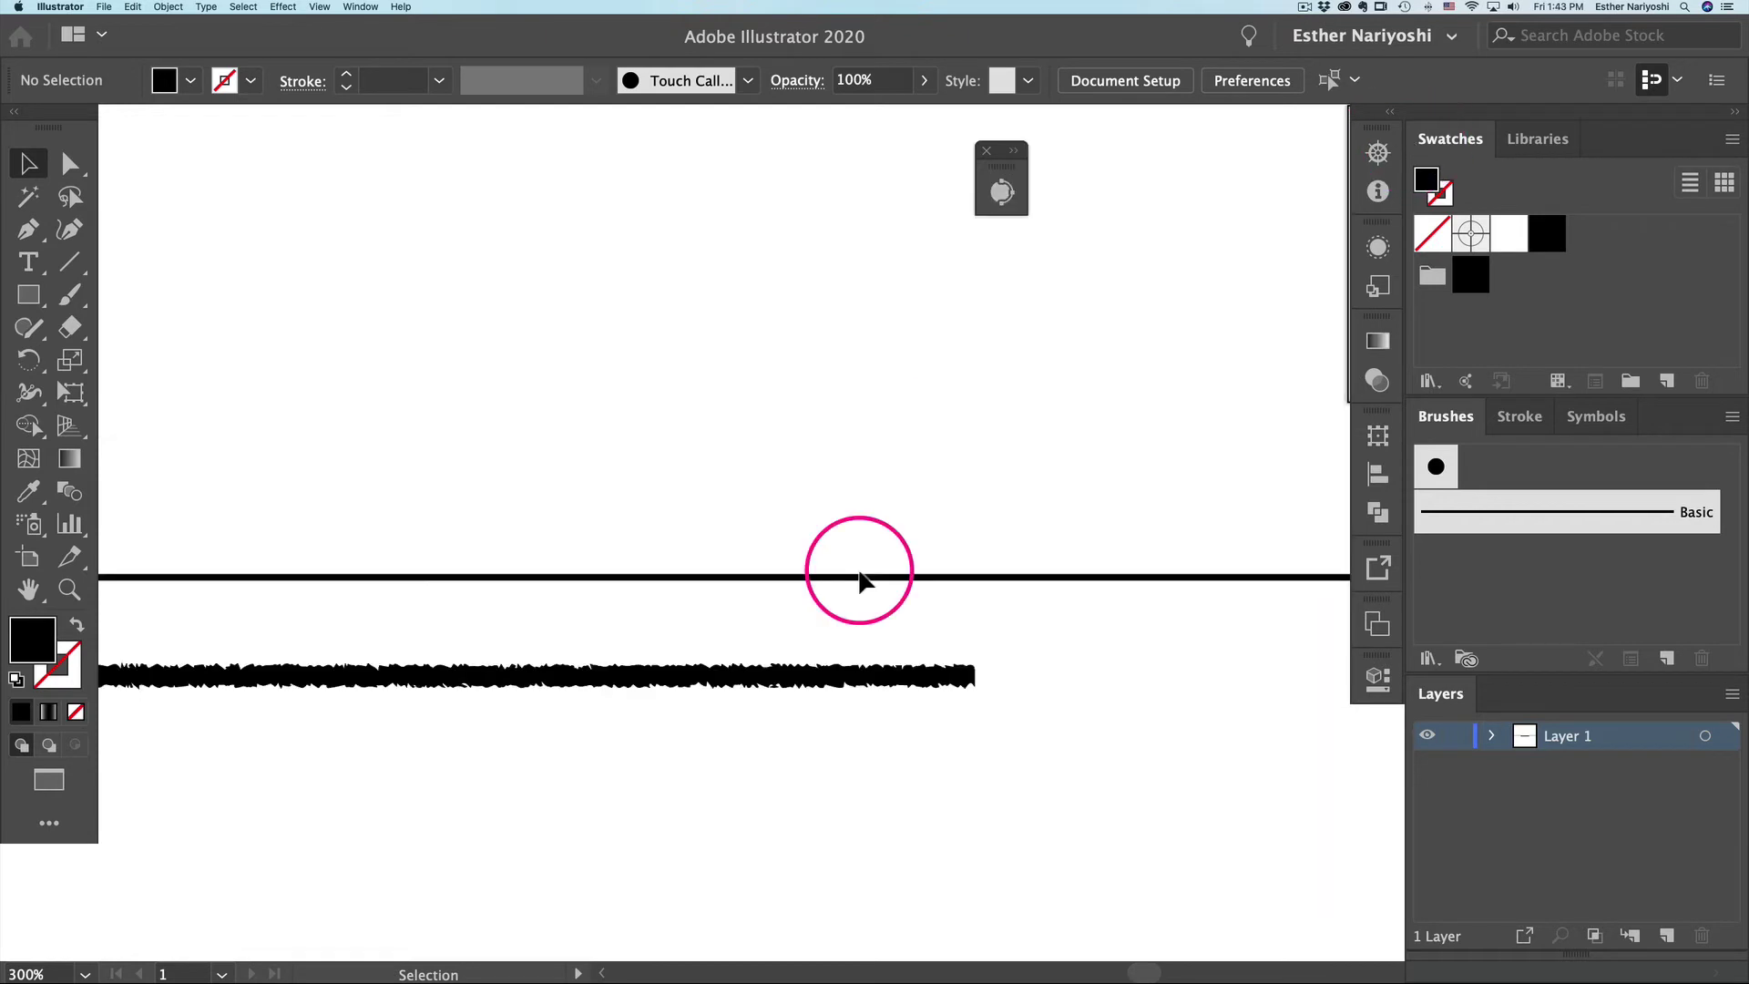
Step: Select the expanded rough stroke and make a new pattern from it
left_click(662, 689)
mouse_move(662, 683)
left_mouse_down()
mouse_move(581, 692)
mouse_move(916, 697)
mouse_move(775, 698)
left_mouse_up()
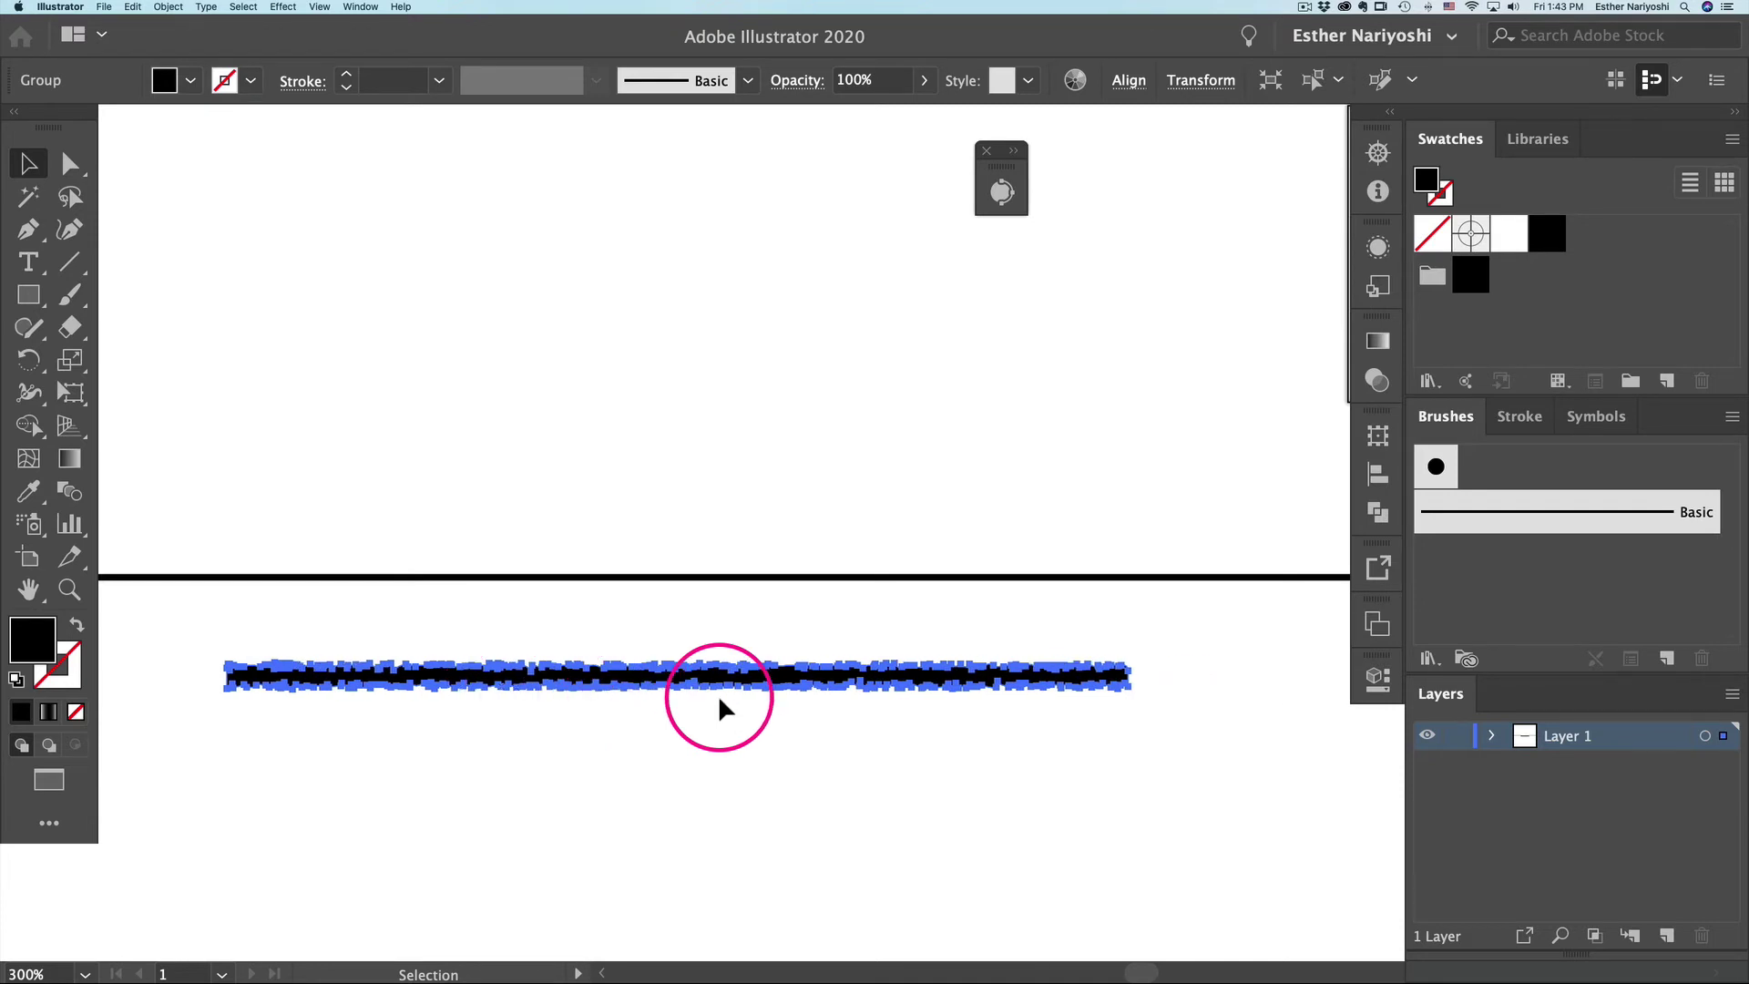
left_click(168, 8)
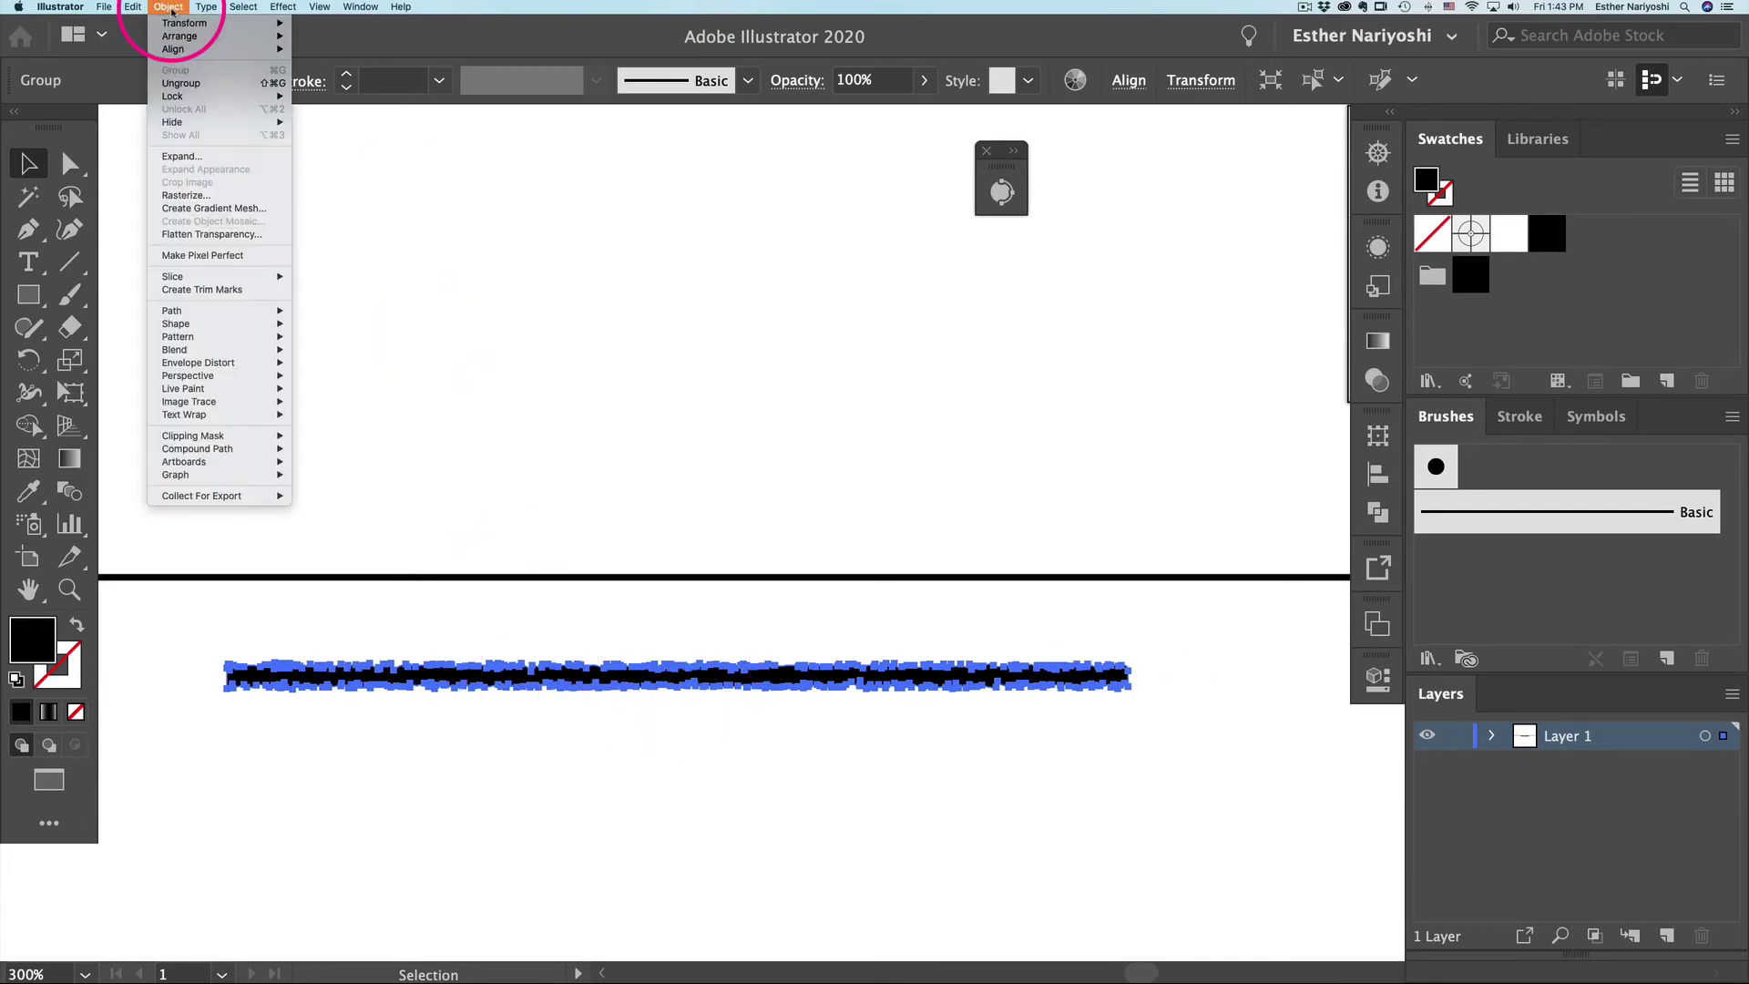
mouse_move(264, 366)
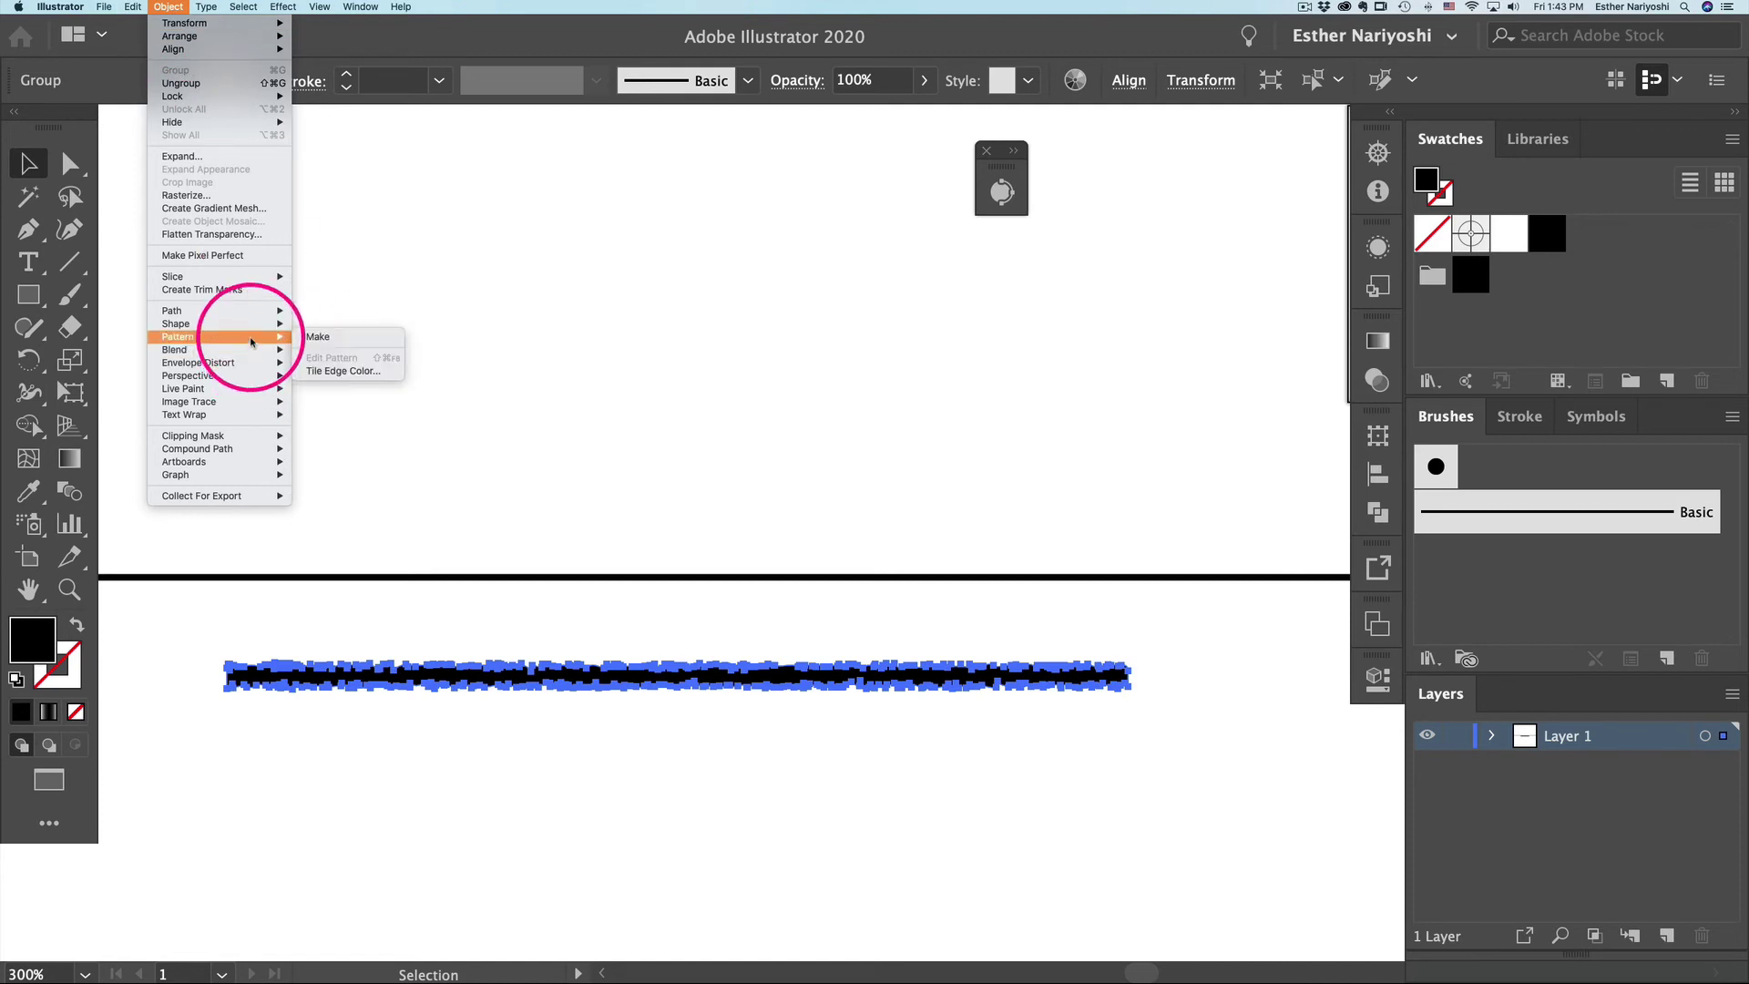
left_click(314, 337)
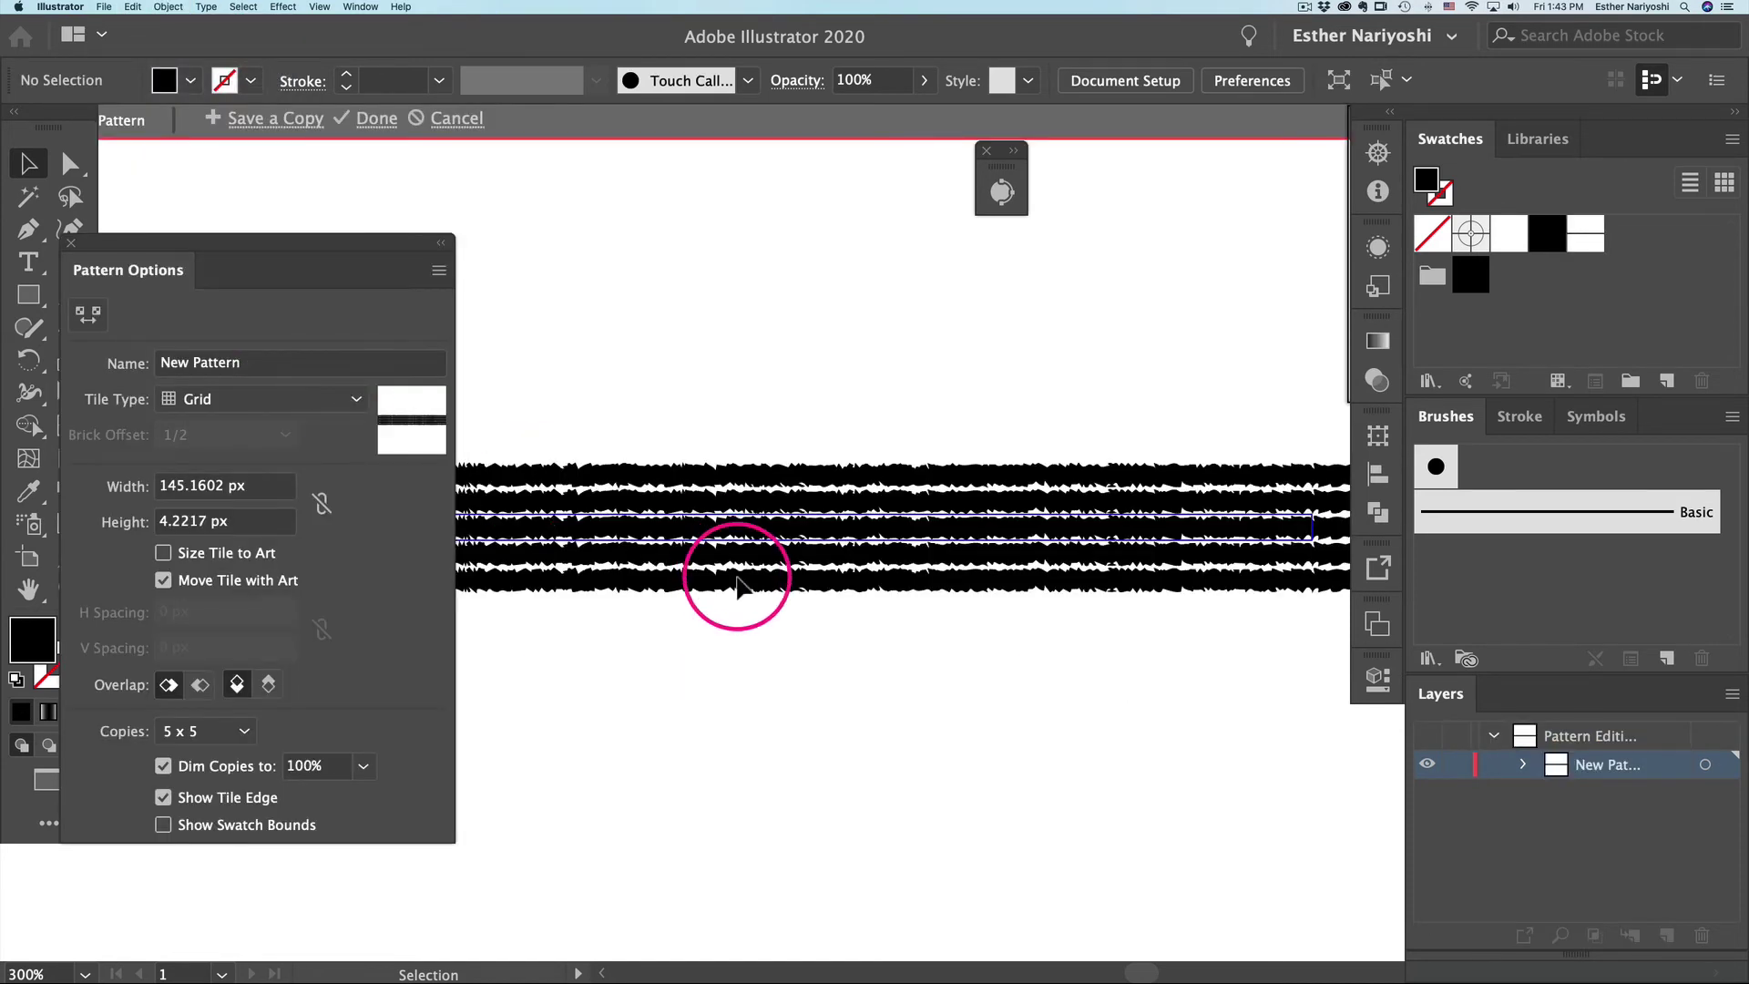
Step: Examine the seam at the left edge of the pattern tile, where the stroke copies meet
key("a")
key("super+equal")
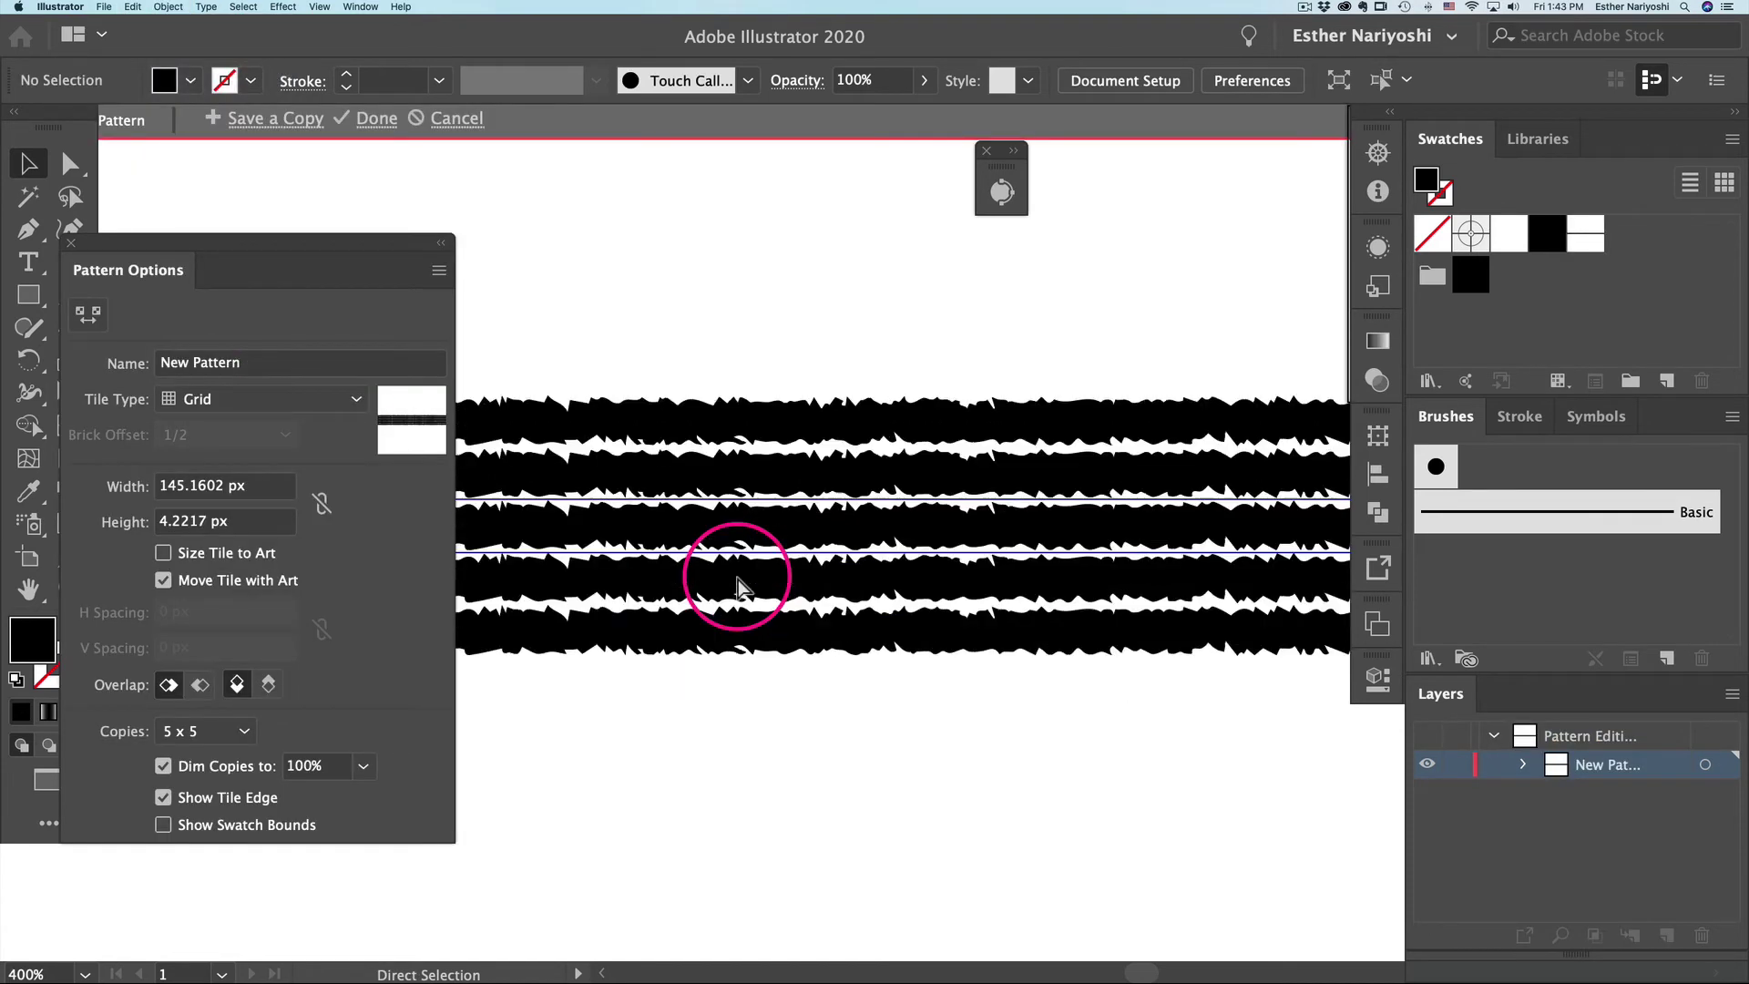
key("v")
key("shift+Right")
key("shift+Right")
key("shift+Right")
key("shift+Right")
key("shift+Right")
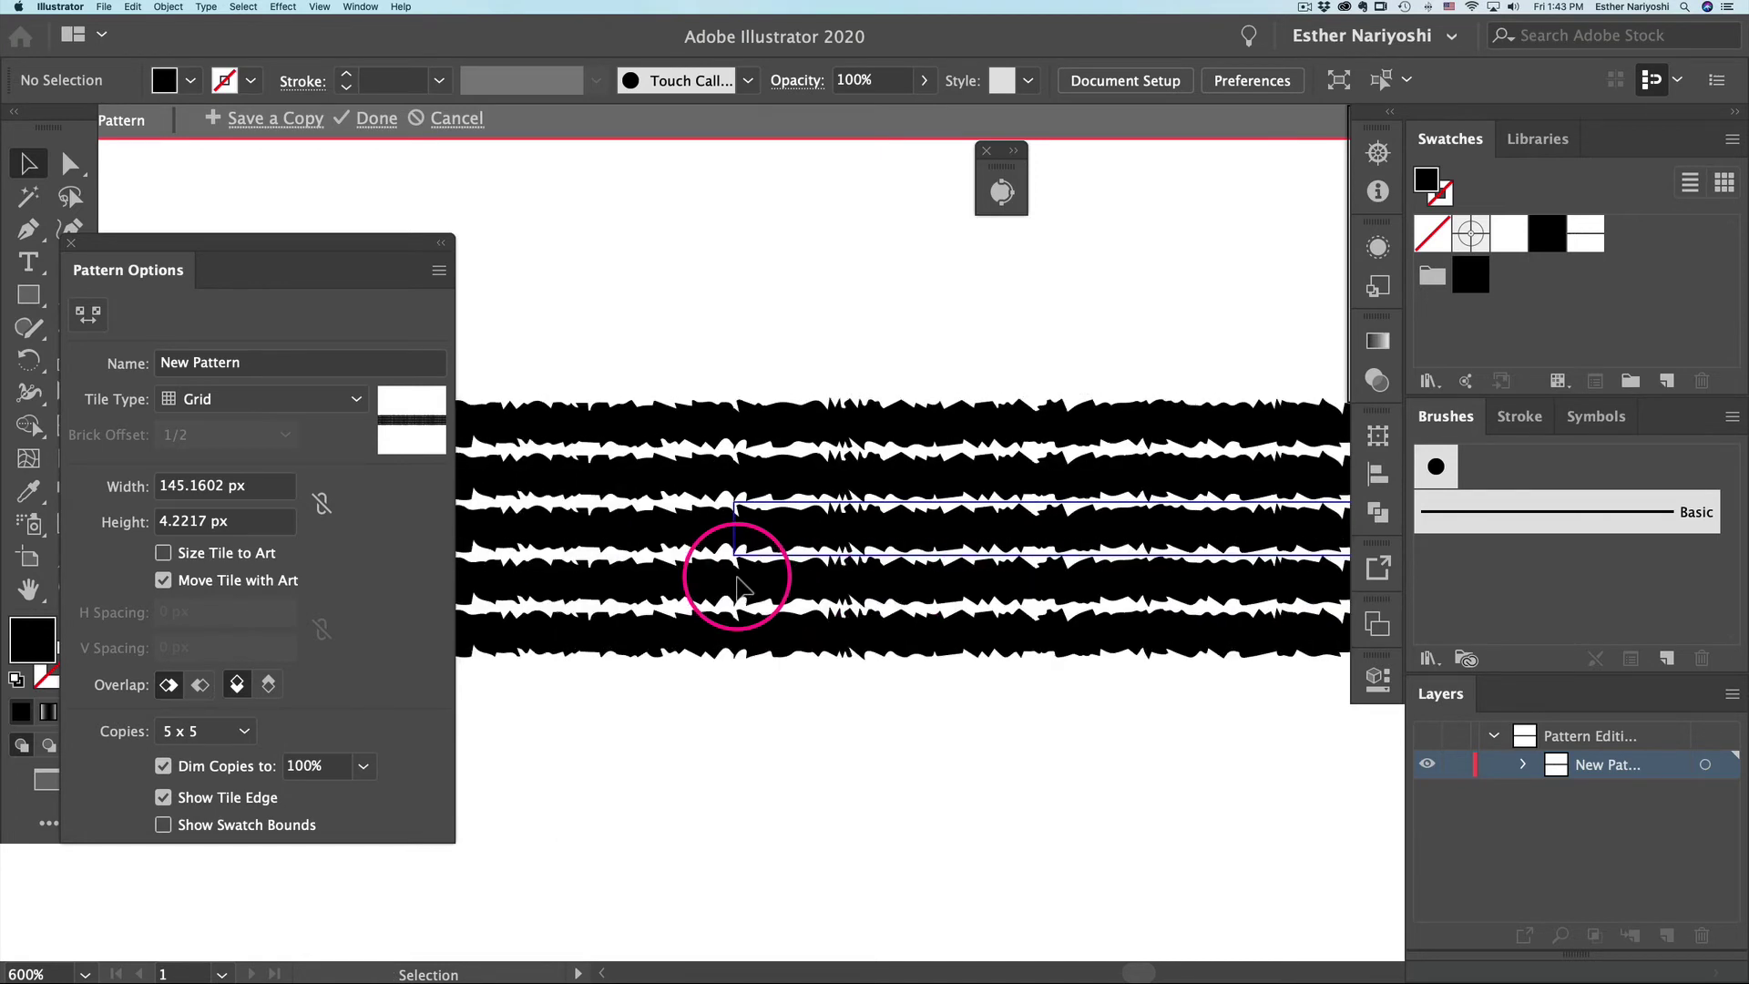
key("shift+Left")
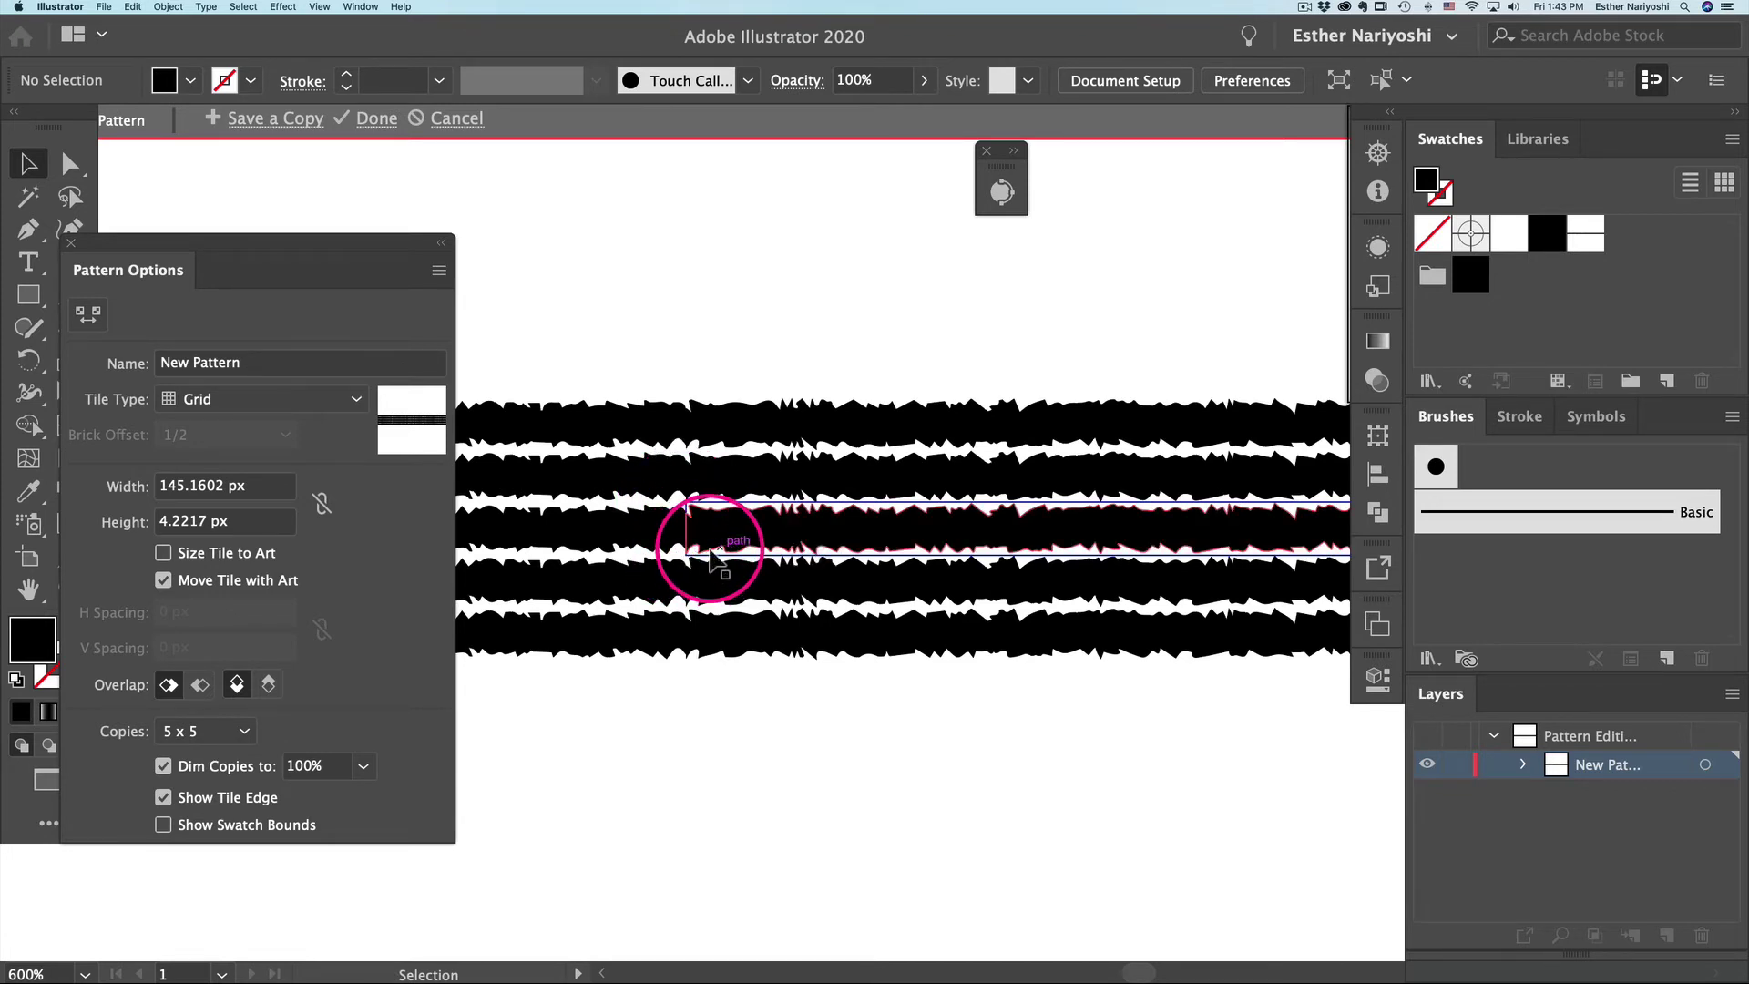
Step: Set the pattern tile's height to 20 px so the stroke rows are spaced apart
left_click(238, 522)
key("super+a")
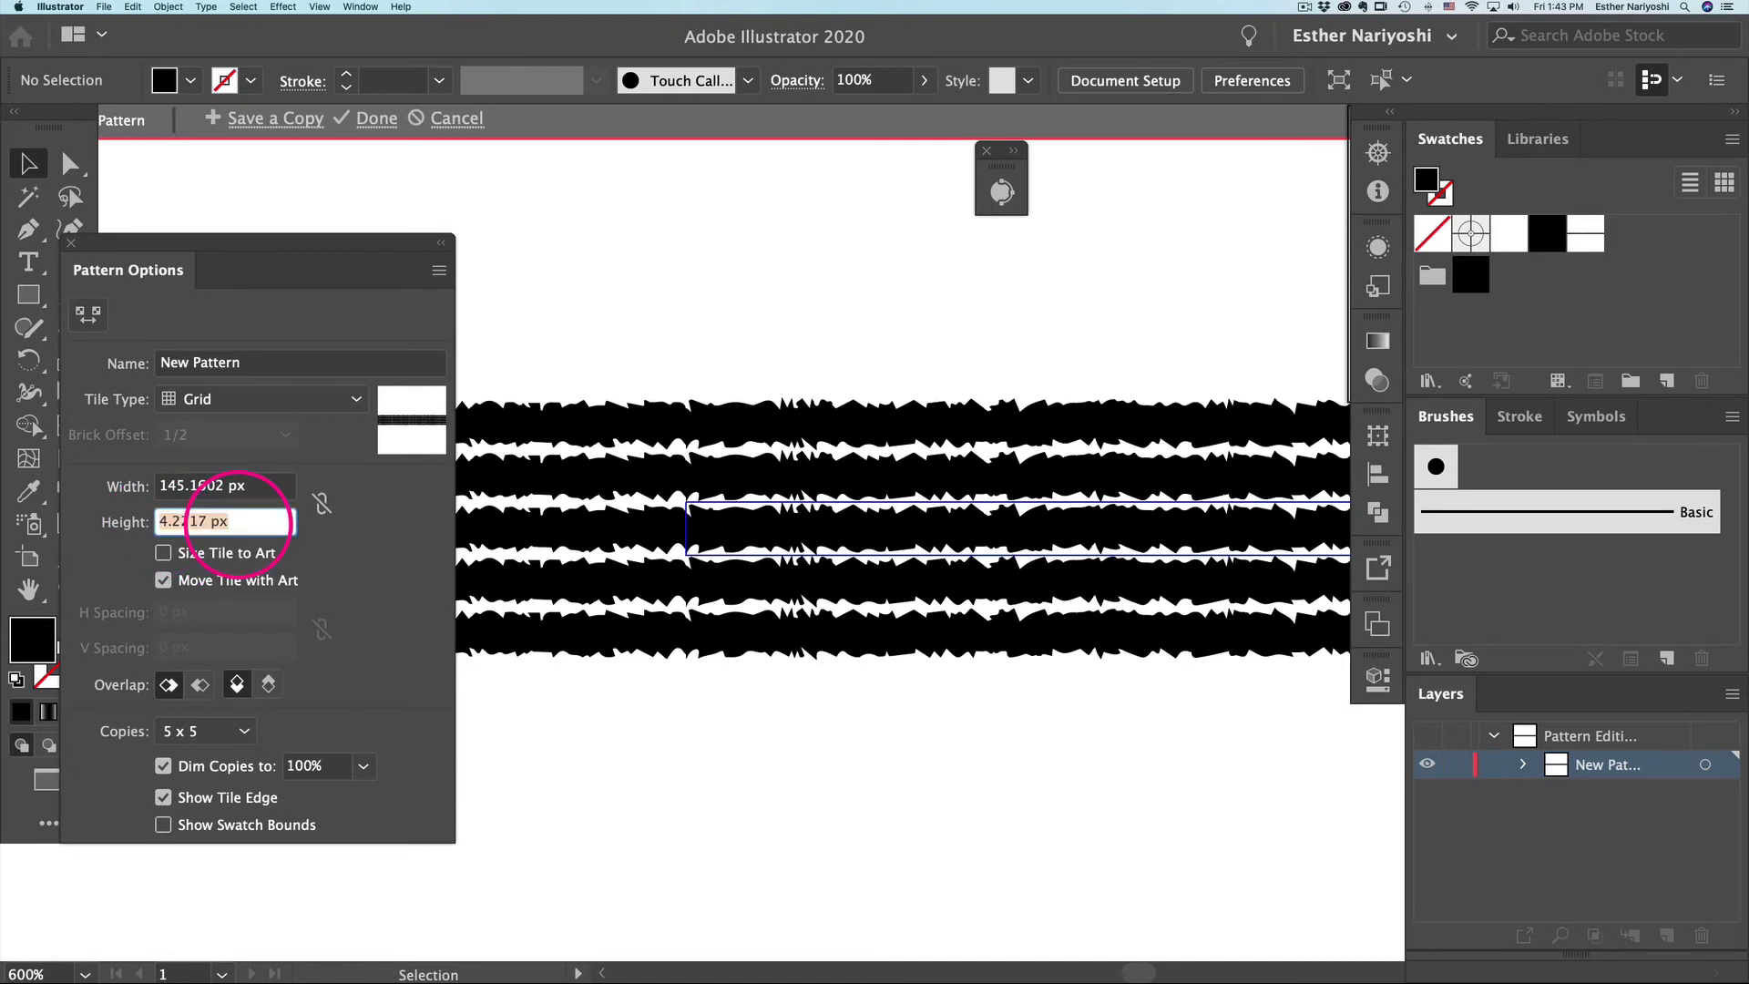
type("10")
type("20")
key("Tab")
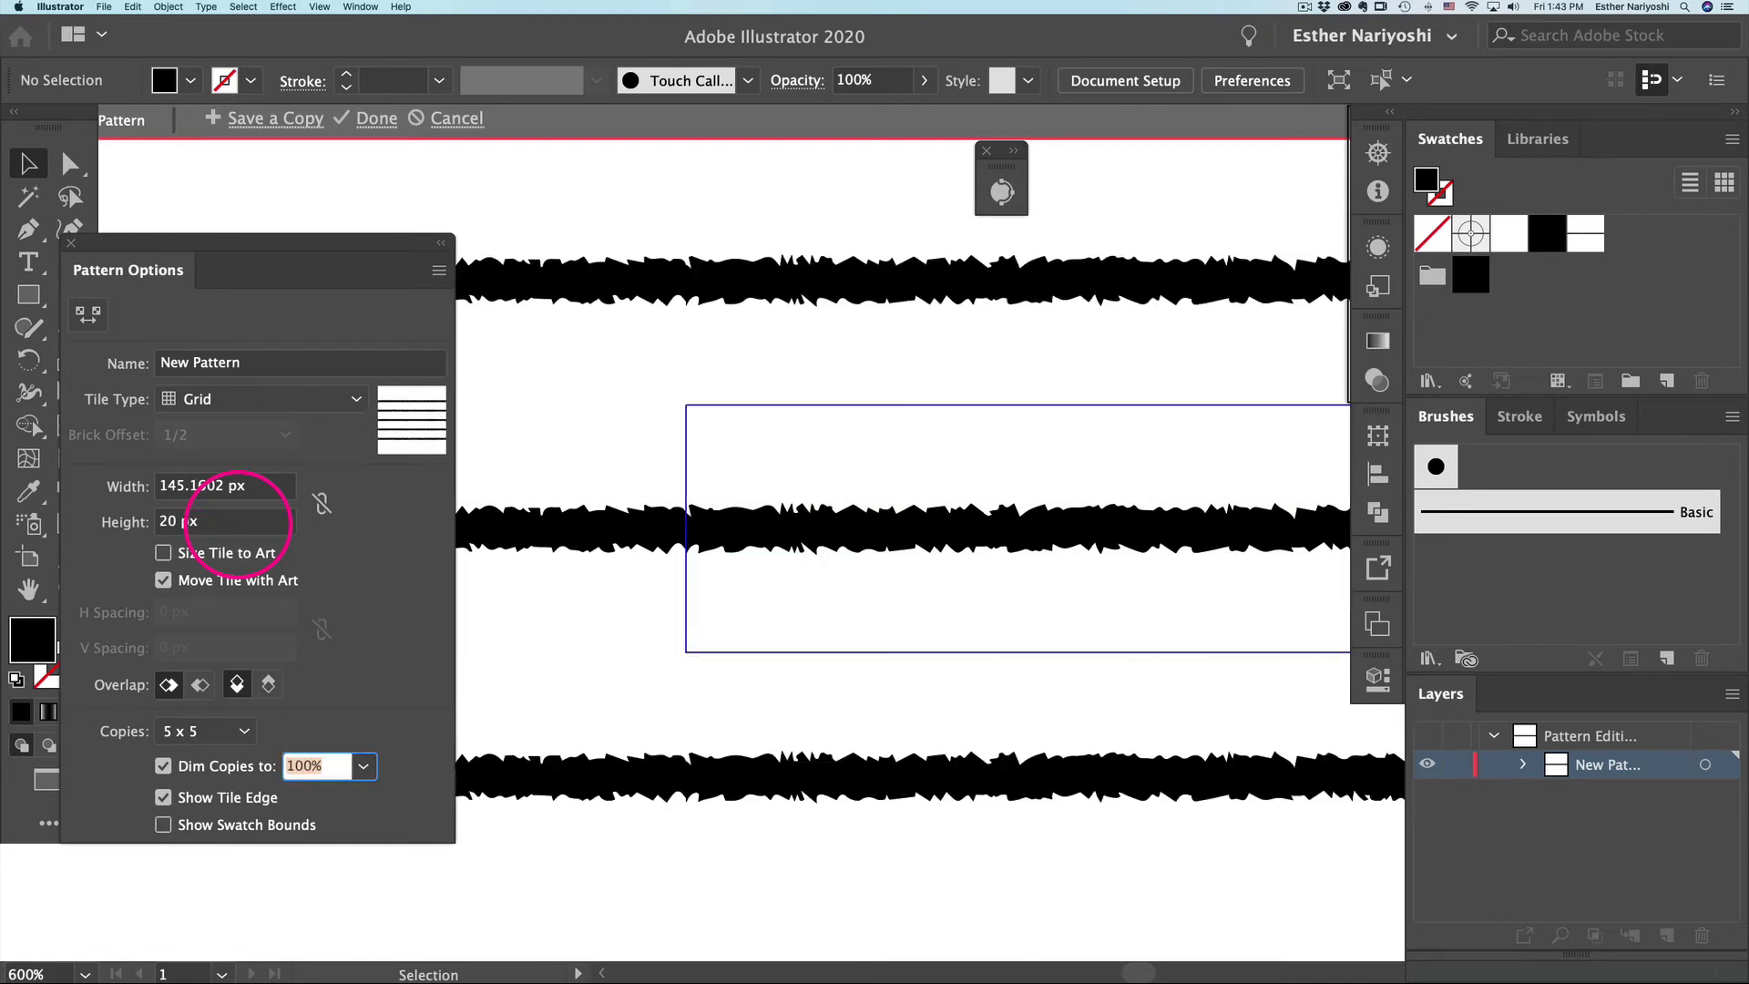
Step: Round the pattern tile's width down to 145 px
key("super+equal")
key("super+equal")
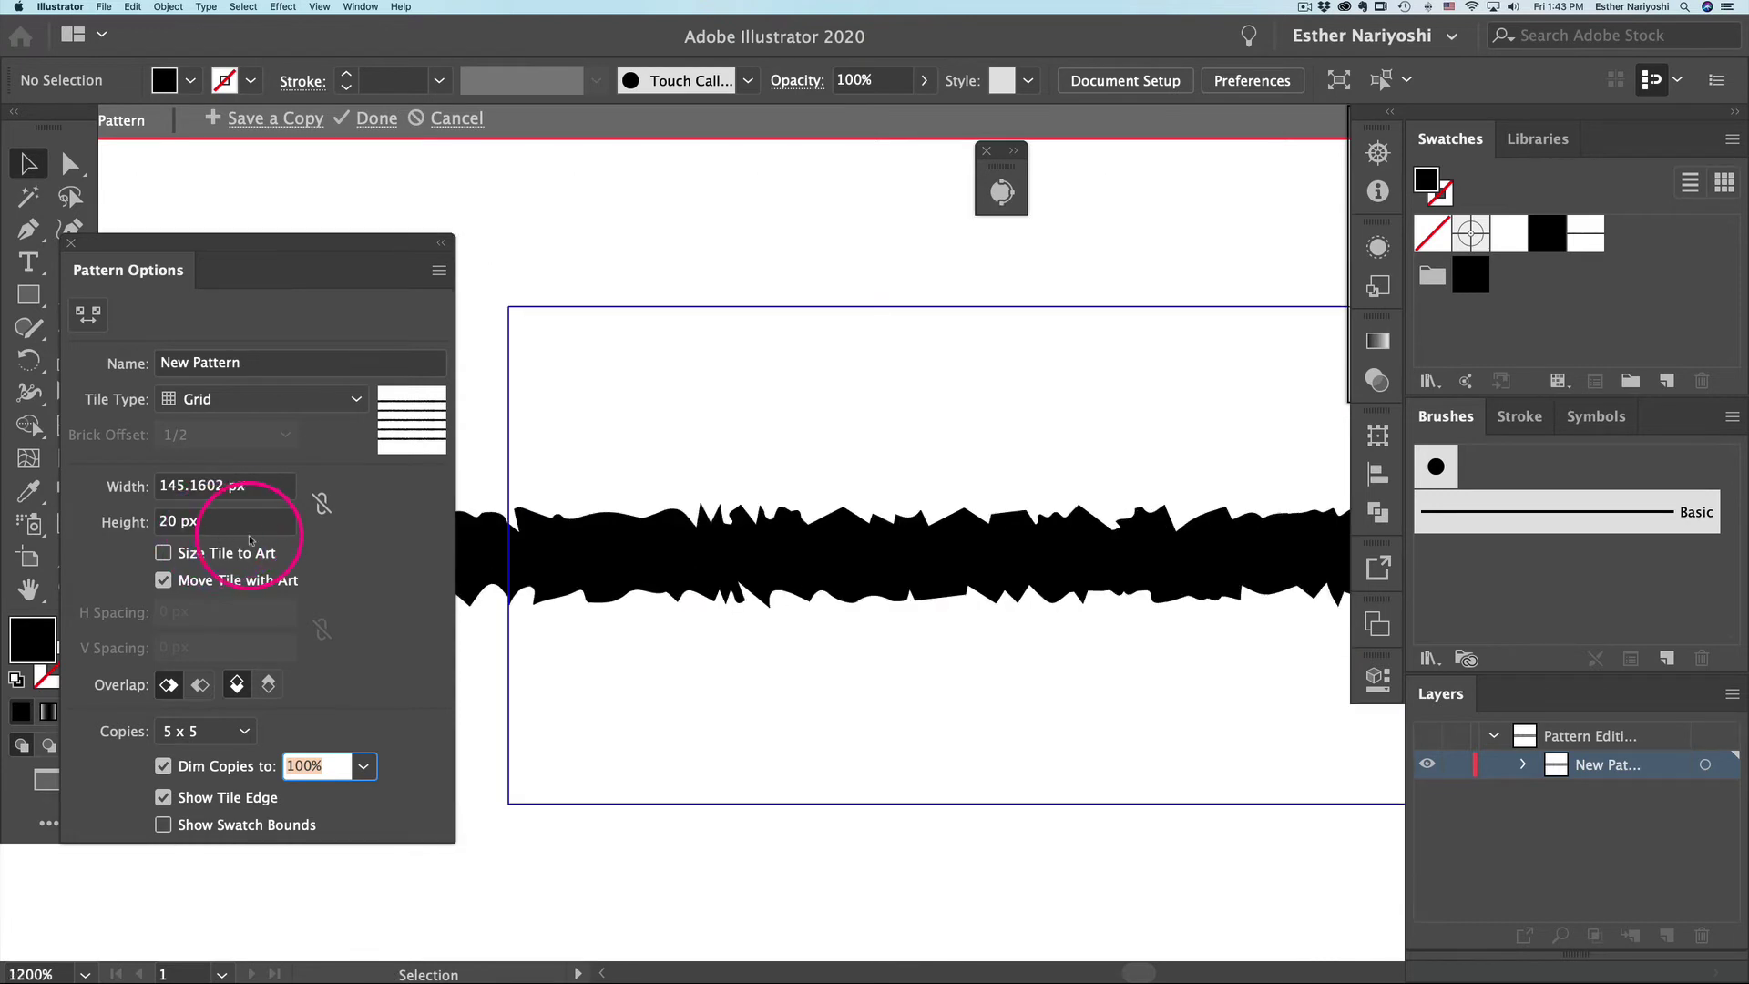
scroll(644, 486, "left", 4)
left_click(217, 486)
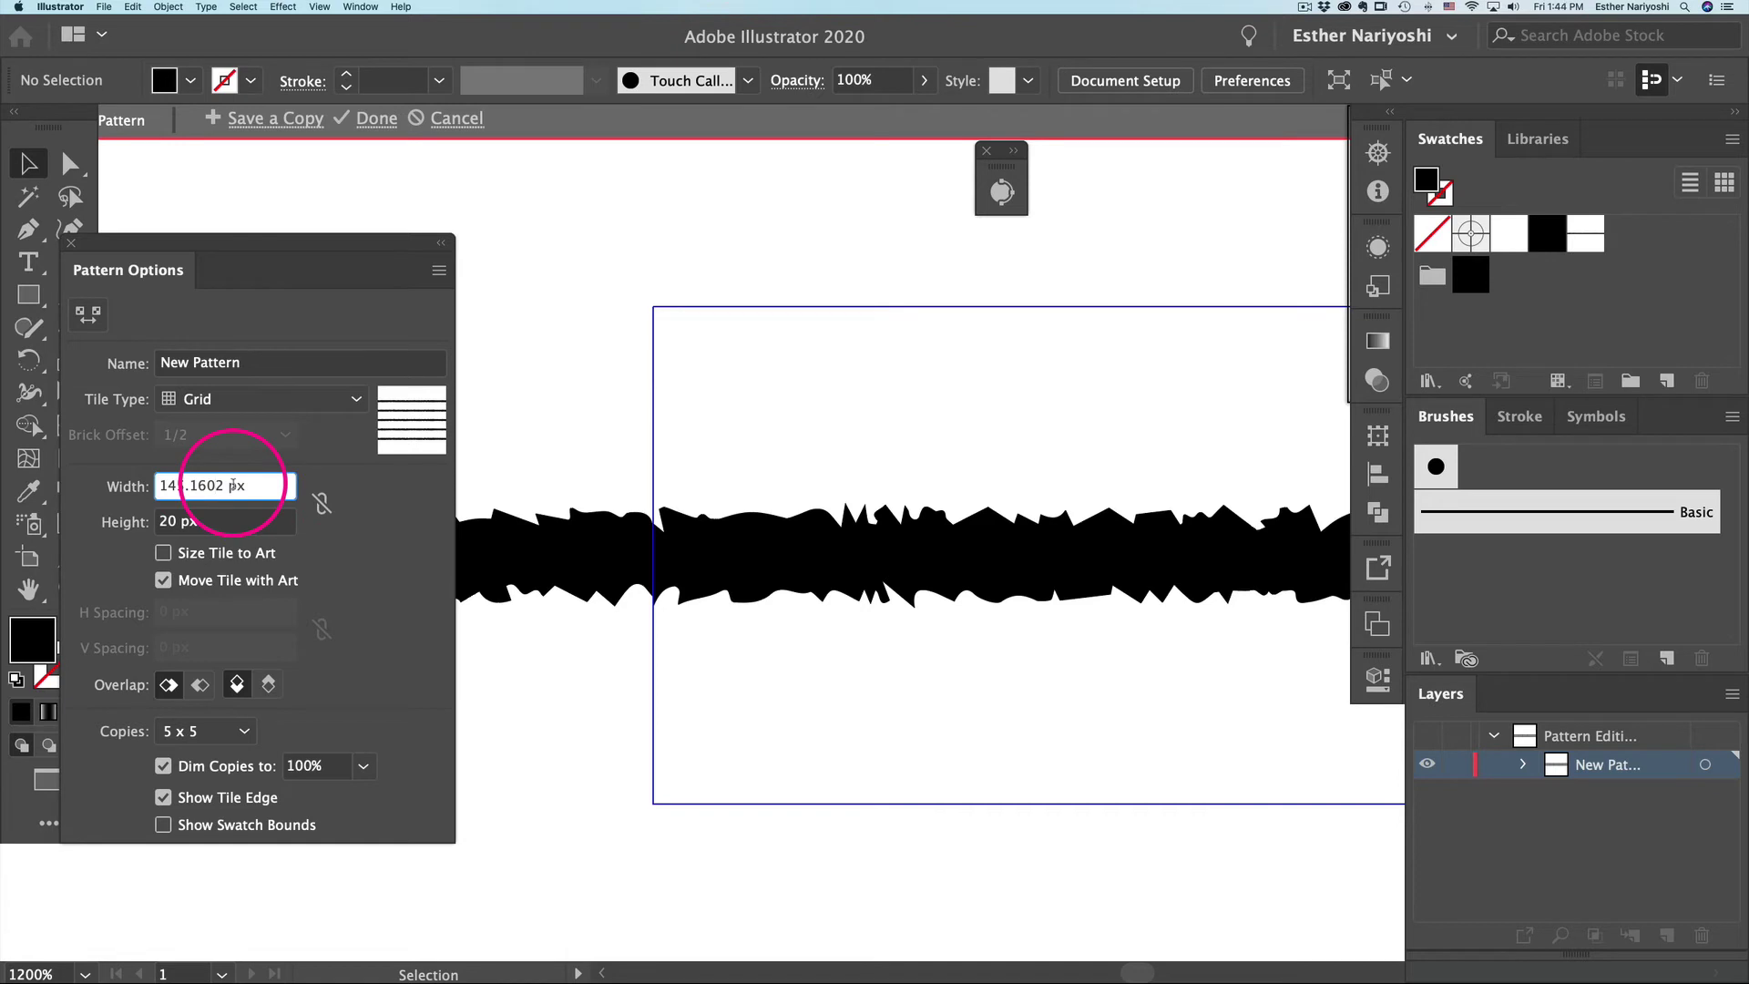
key("BackSpace")
key("BackSpace")
key("BackSpace")
key("BackSpace")
key("BackSpace")
key("Return")
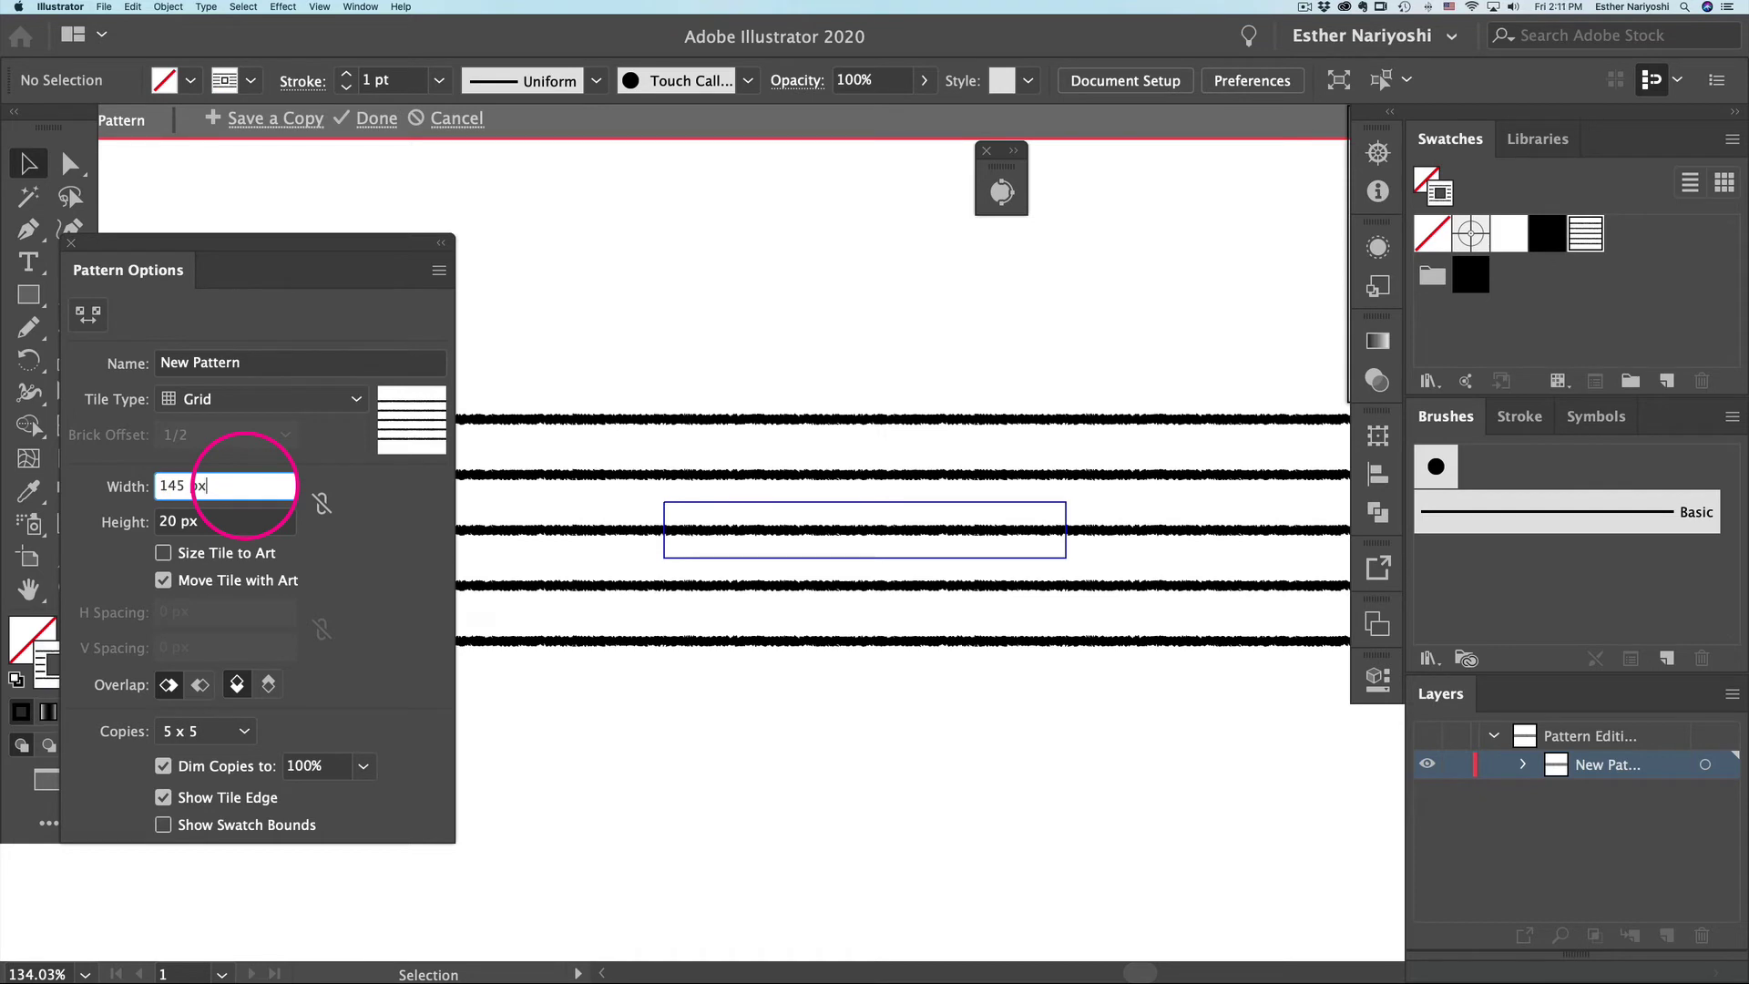
Step: Reduce the tile width by 20 px to 125 px, keep the height at 20 px, and finish editing the pattern
left_click(210, 484)
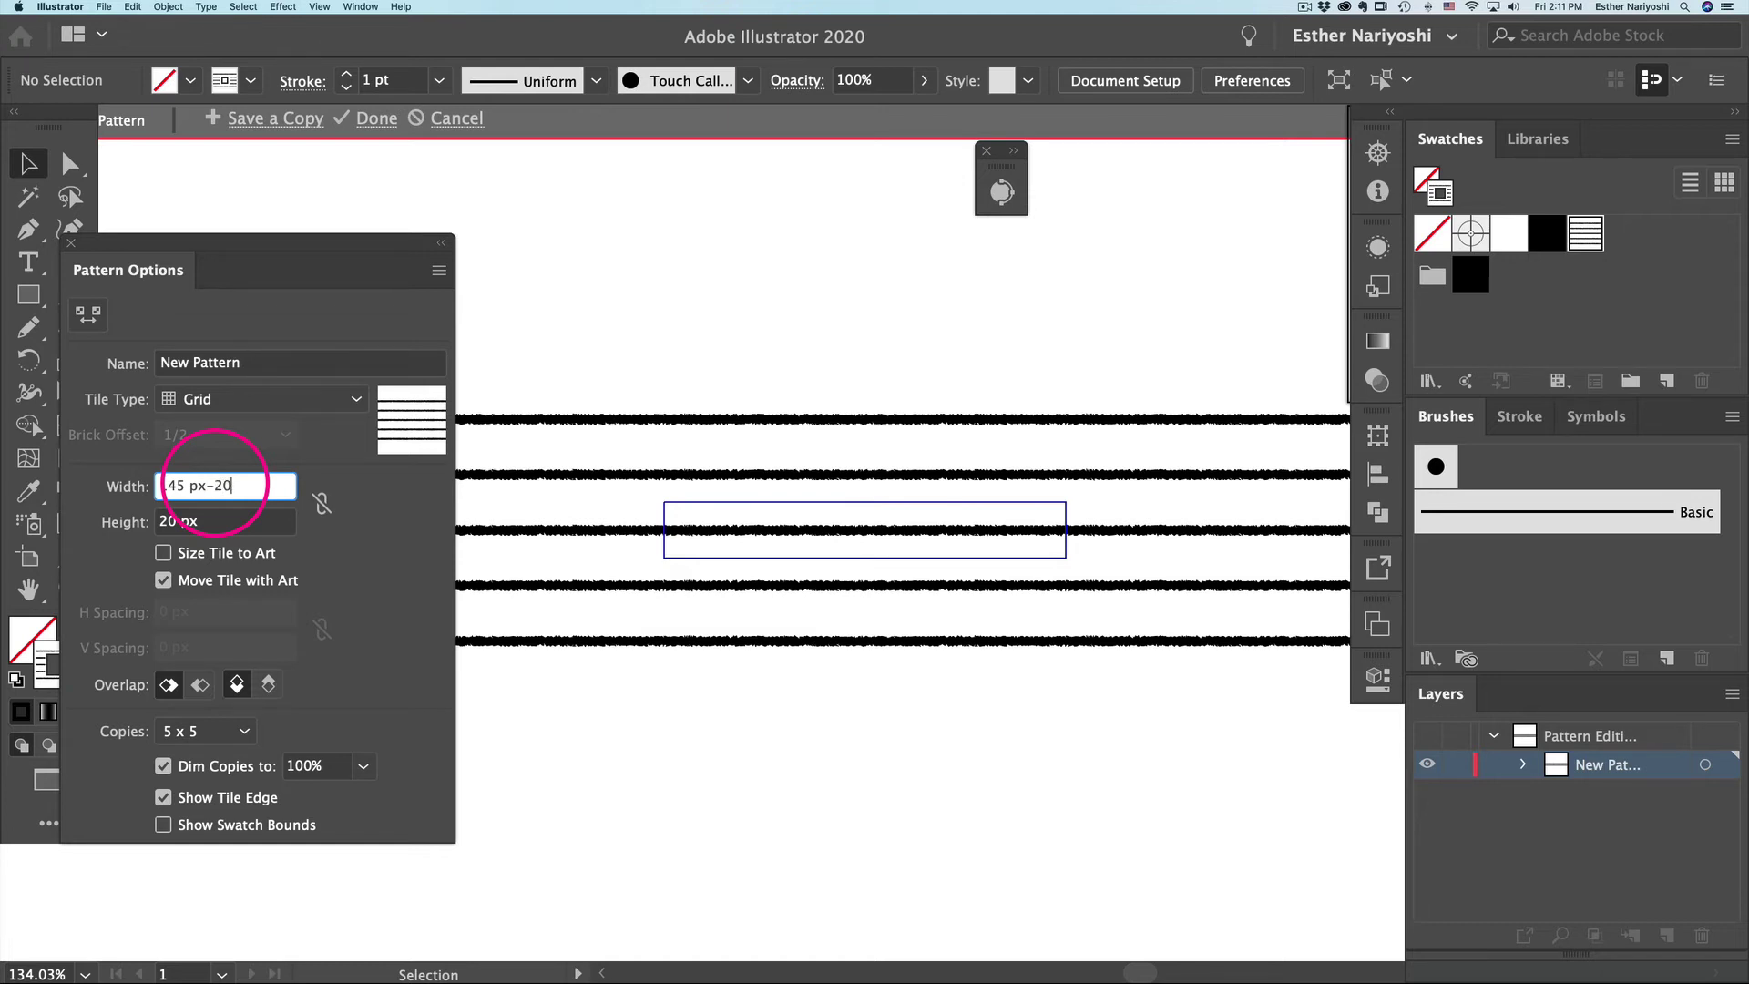
key("Tab")
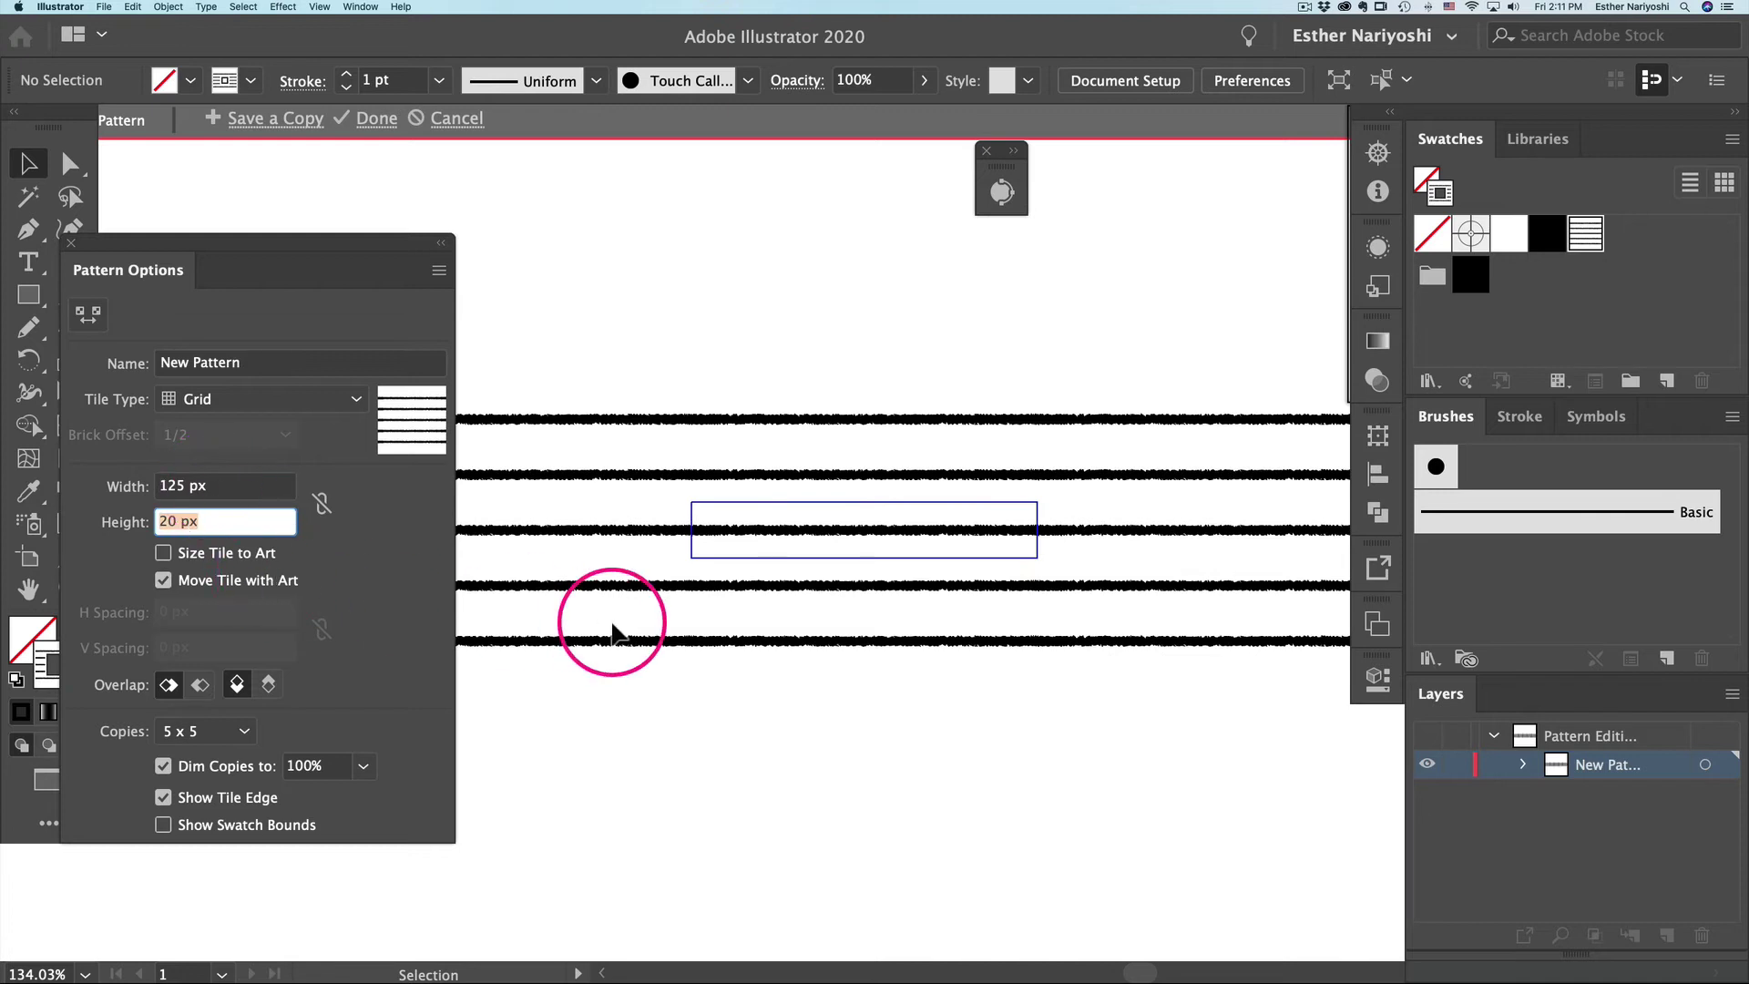
key("super")
key("super+equal")
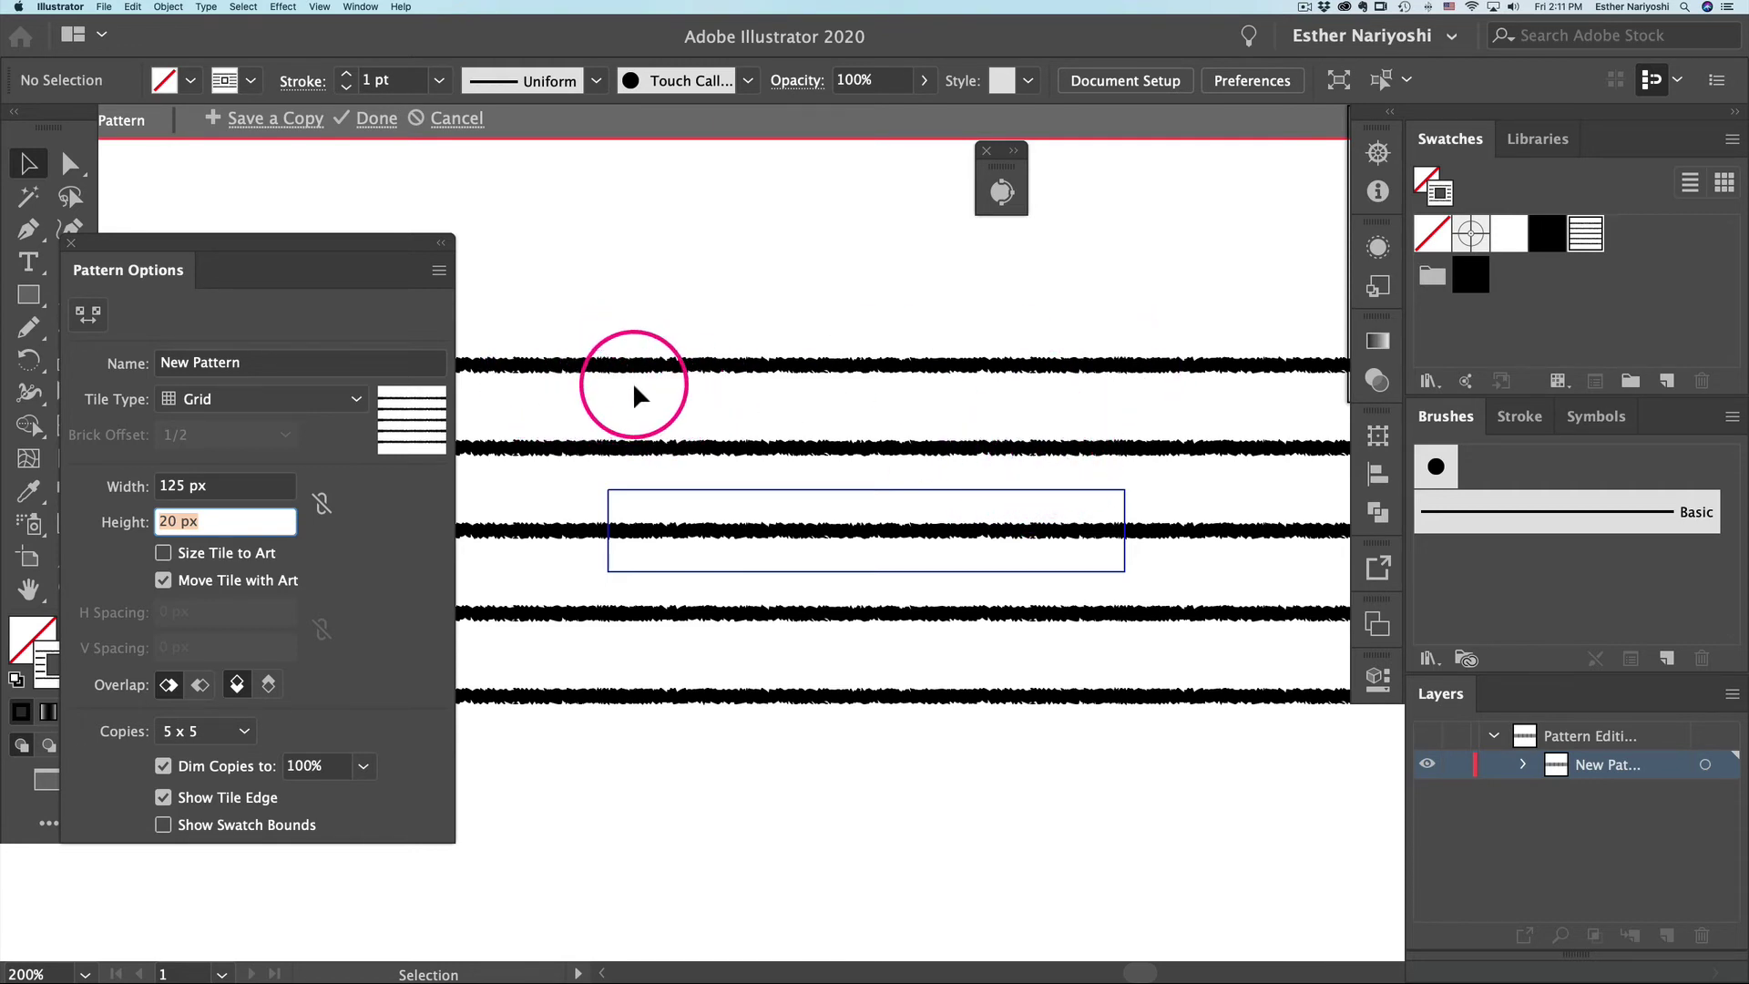
left_click(226, 490)
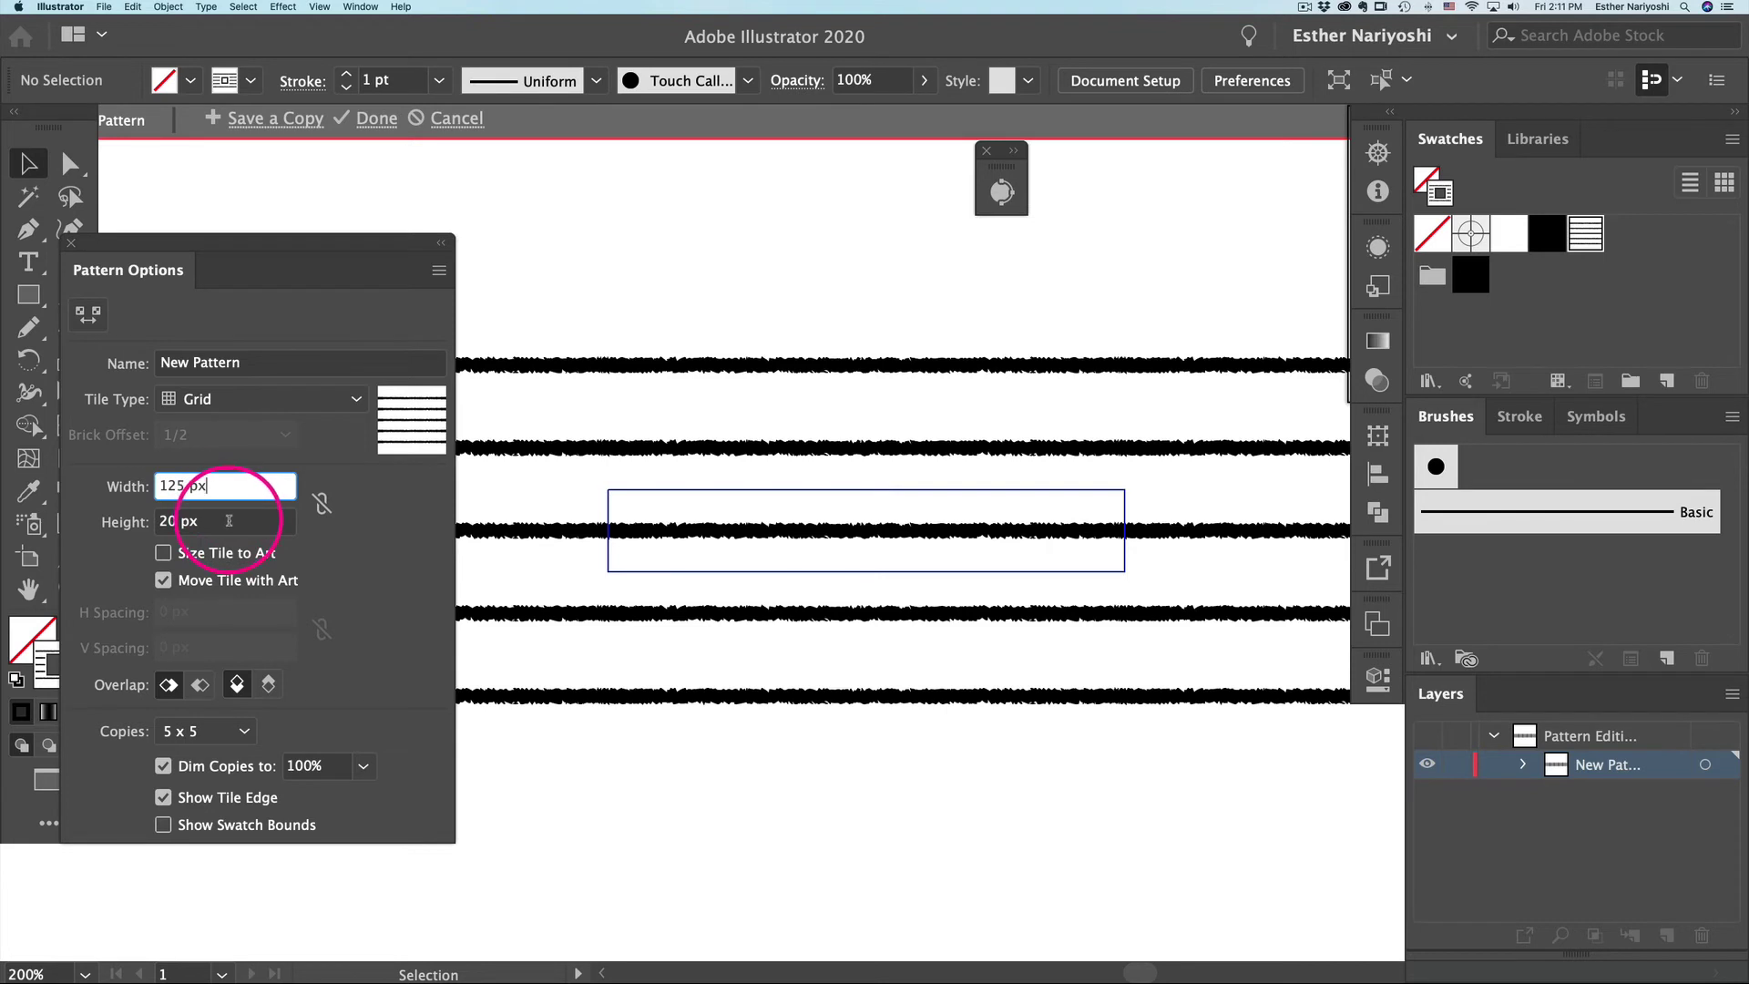
left_click(227, 521)
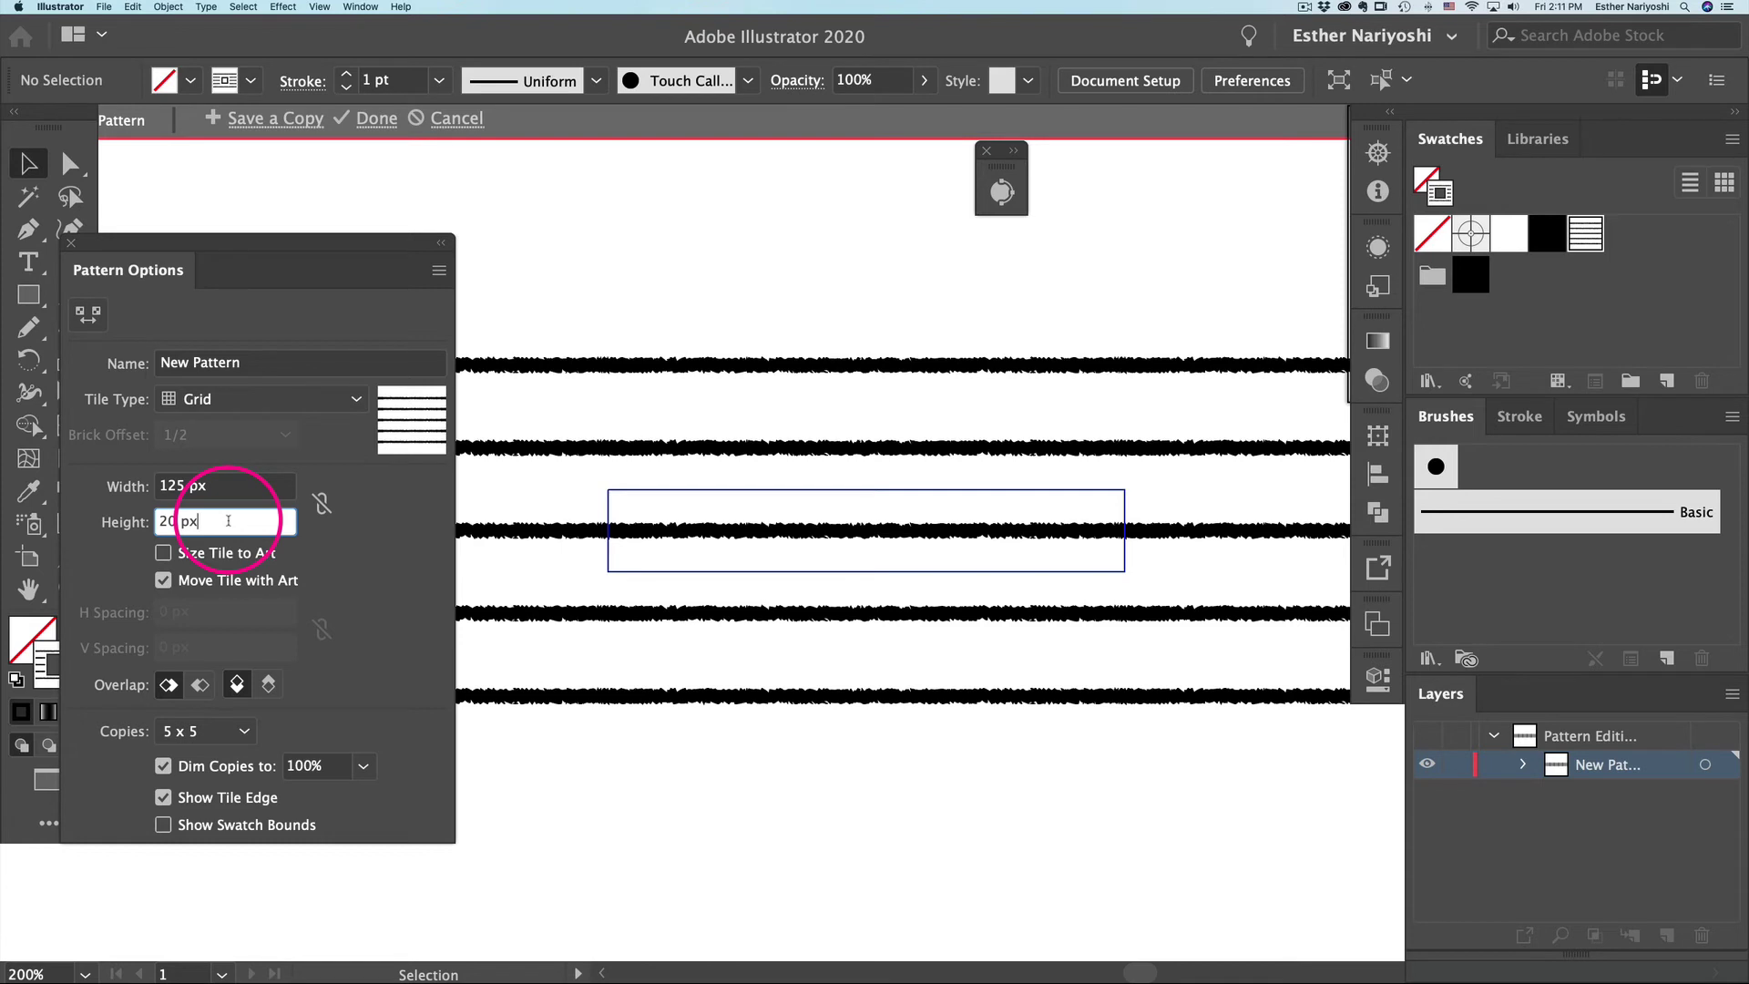
left_click(365, 119)
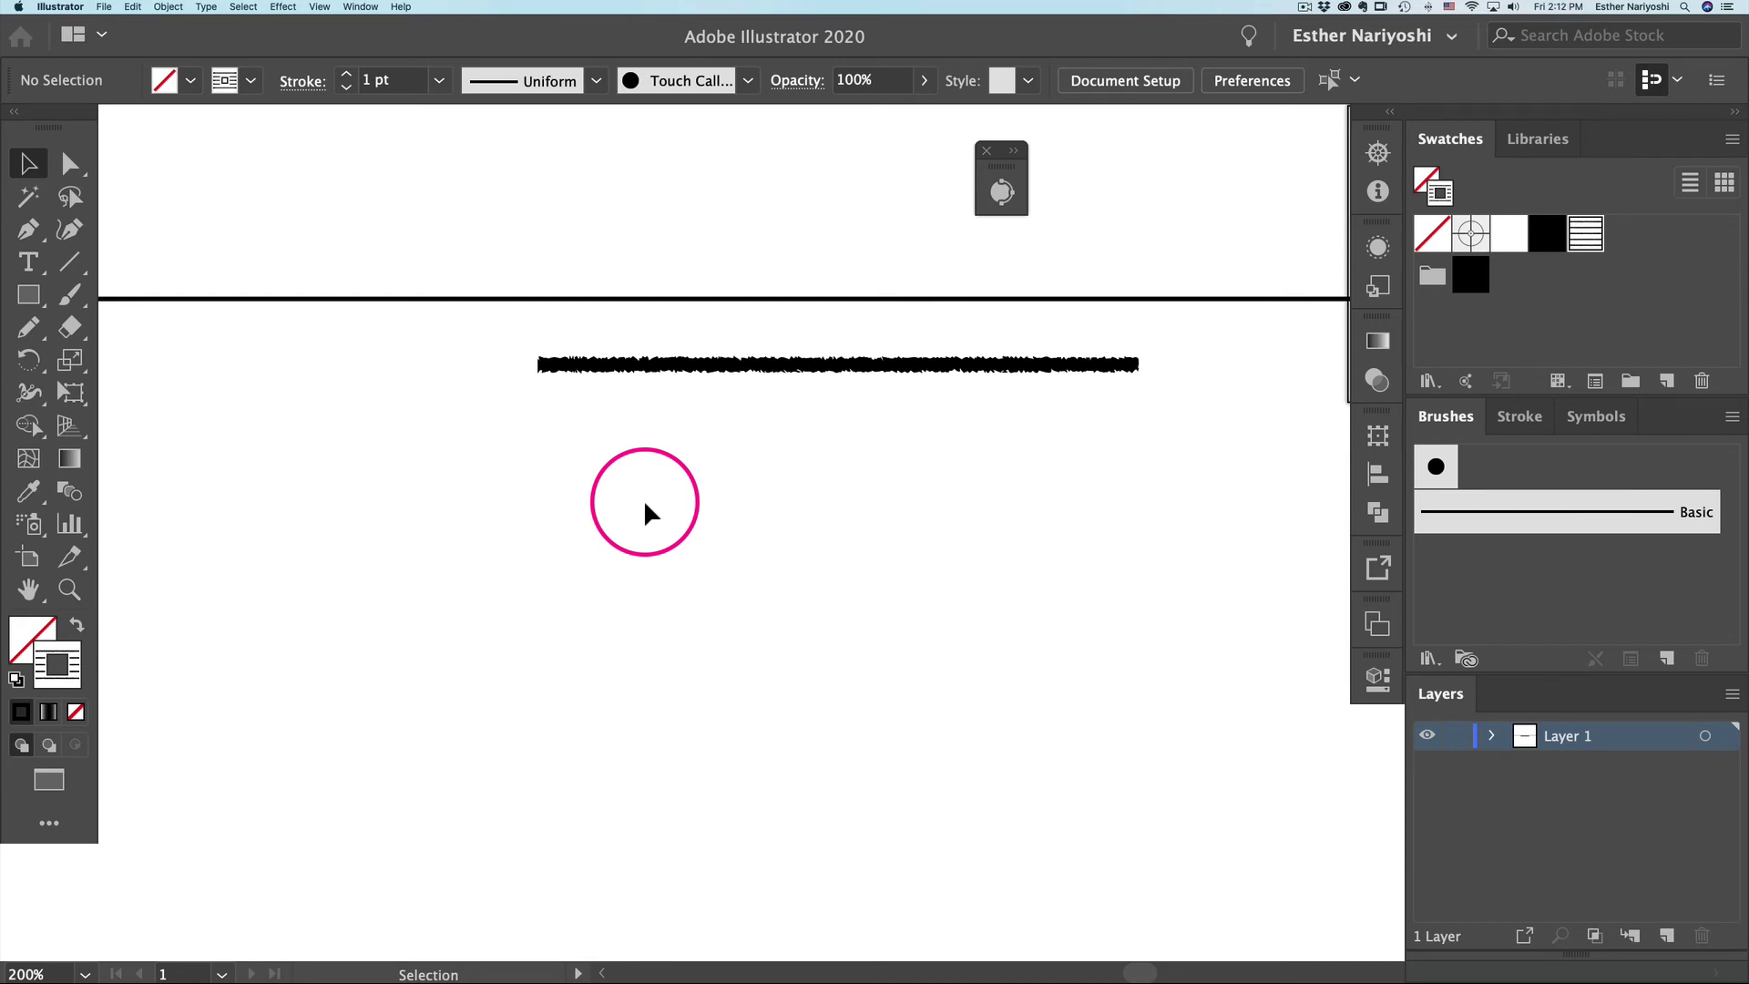
Step: Draw a rectangle 125 px wide and 20 px high below the rough stroke, matching the pattern tile's size
key("m")
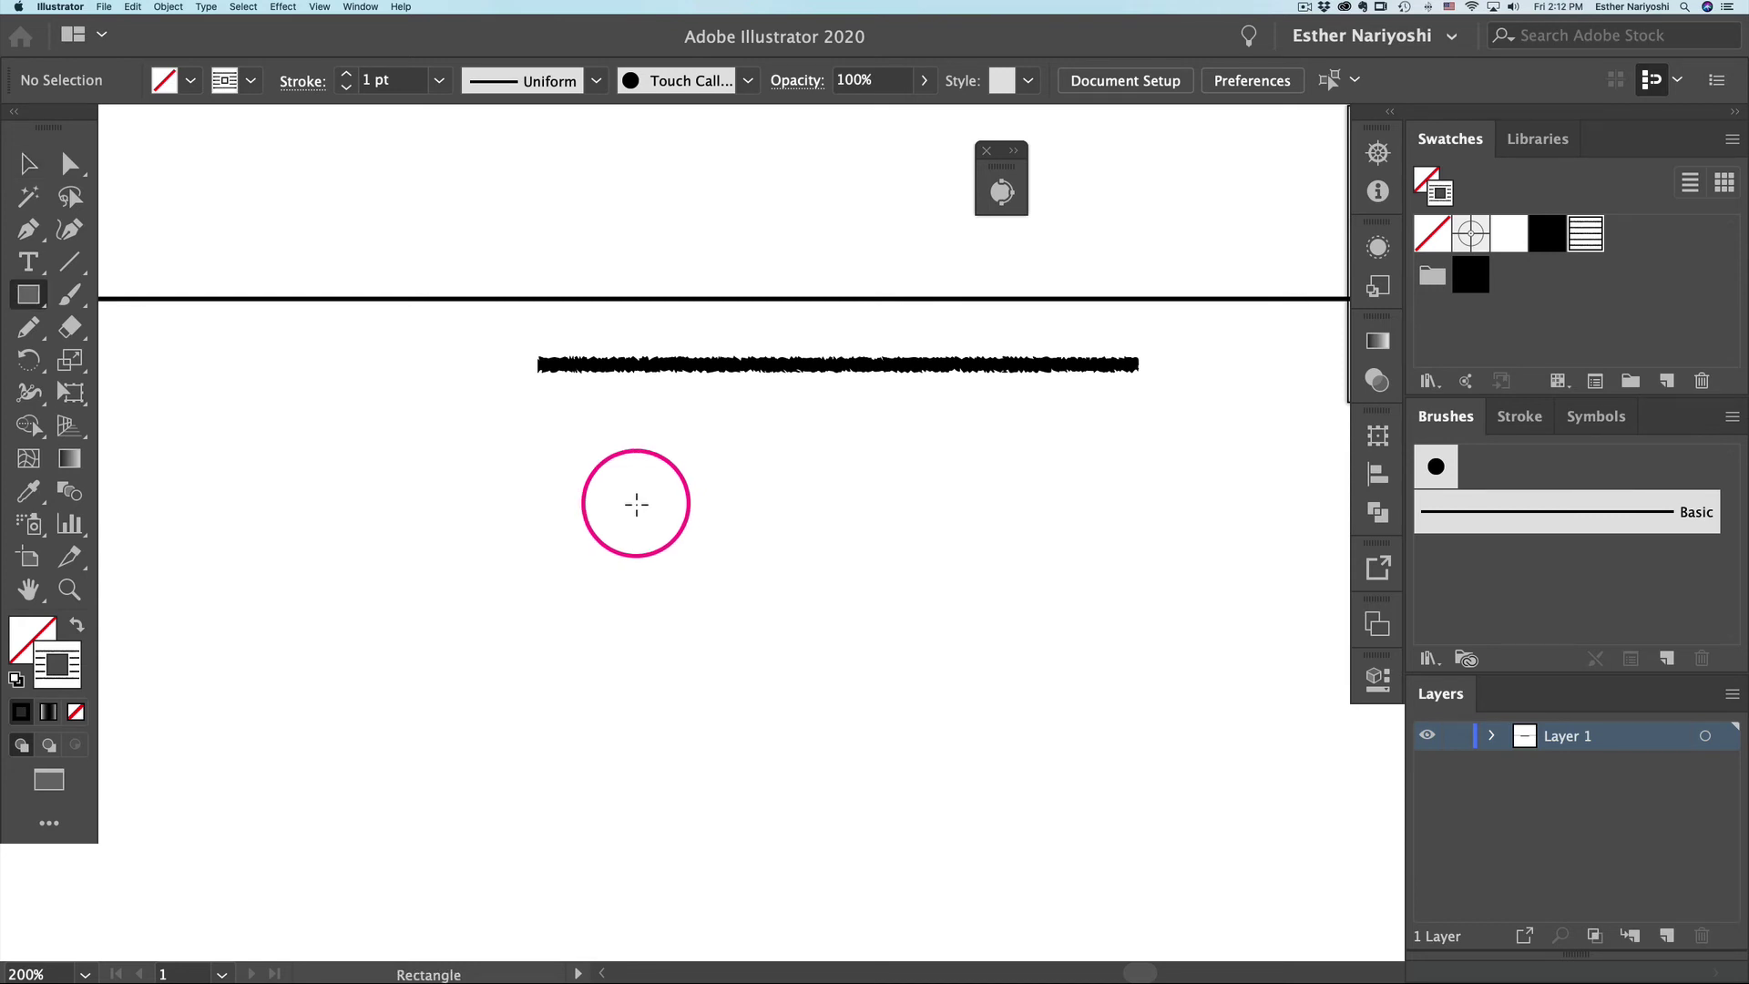
left_click(637, 503)
type("1")
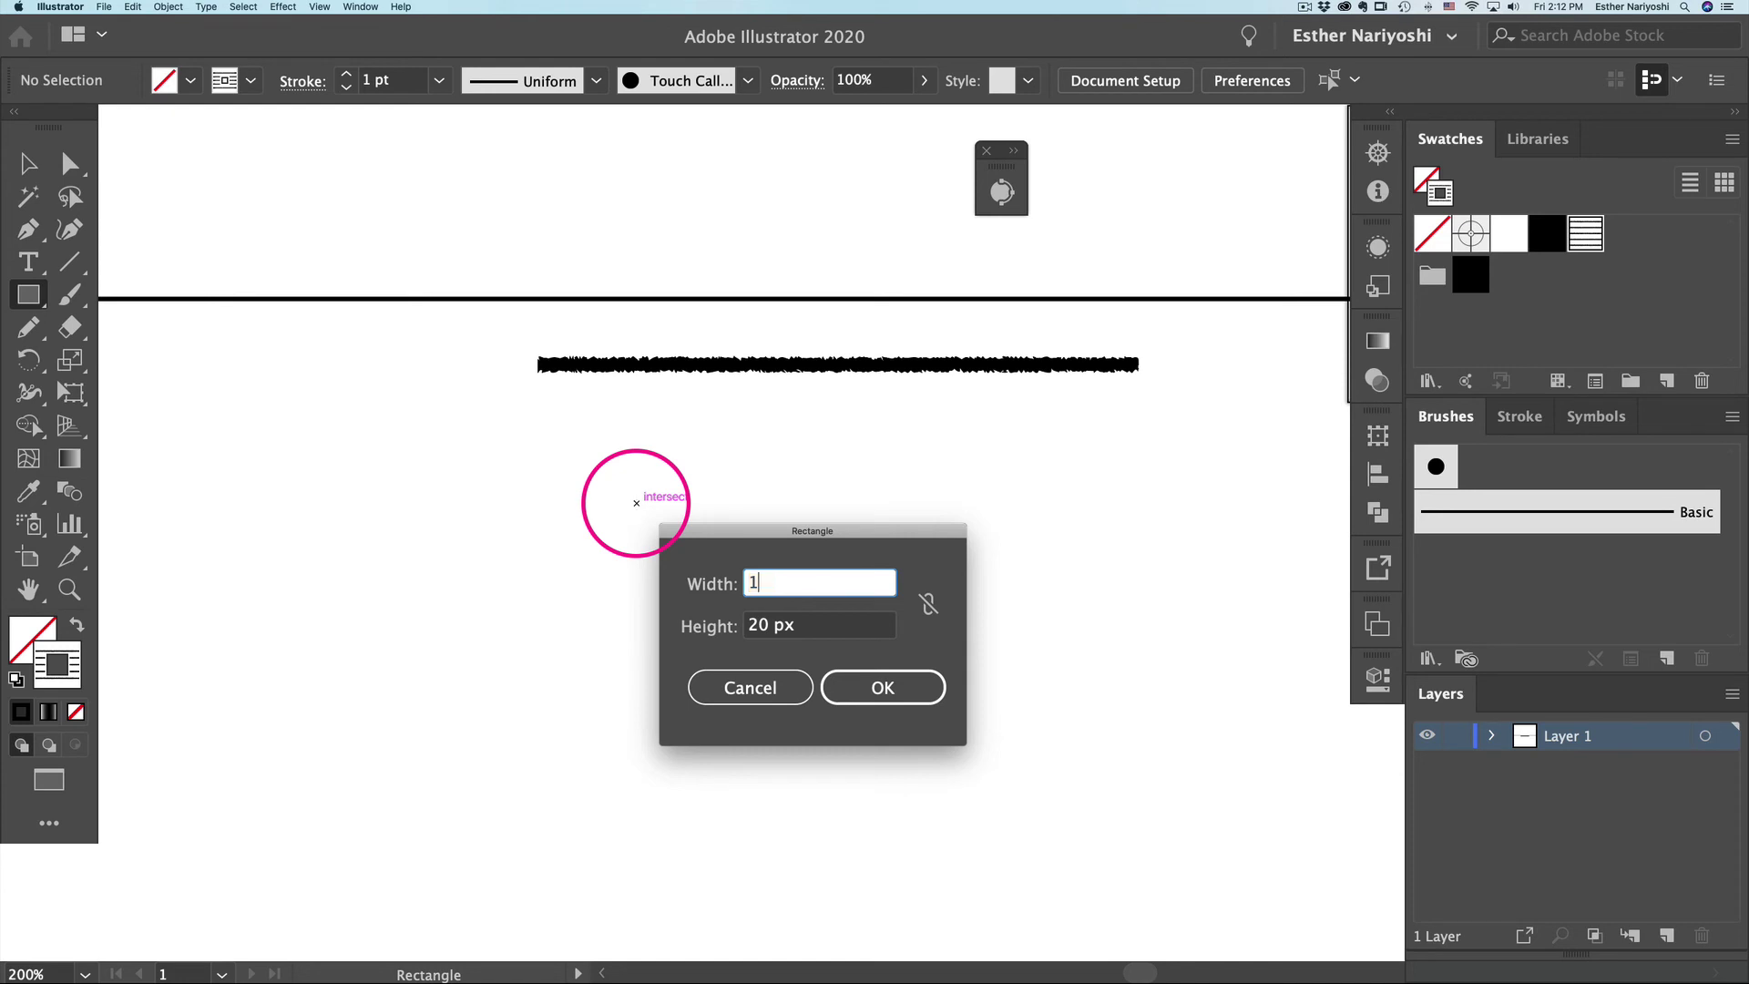
type("25")
key("Tab")
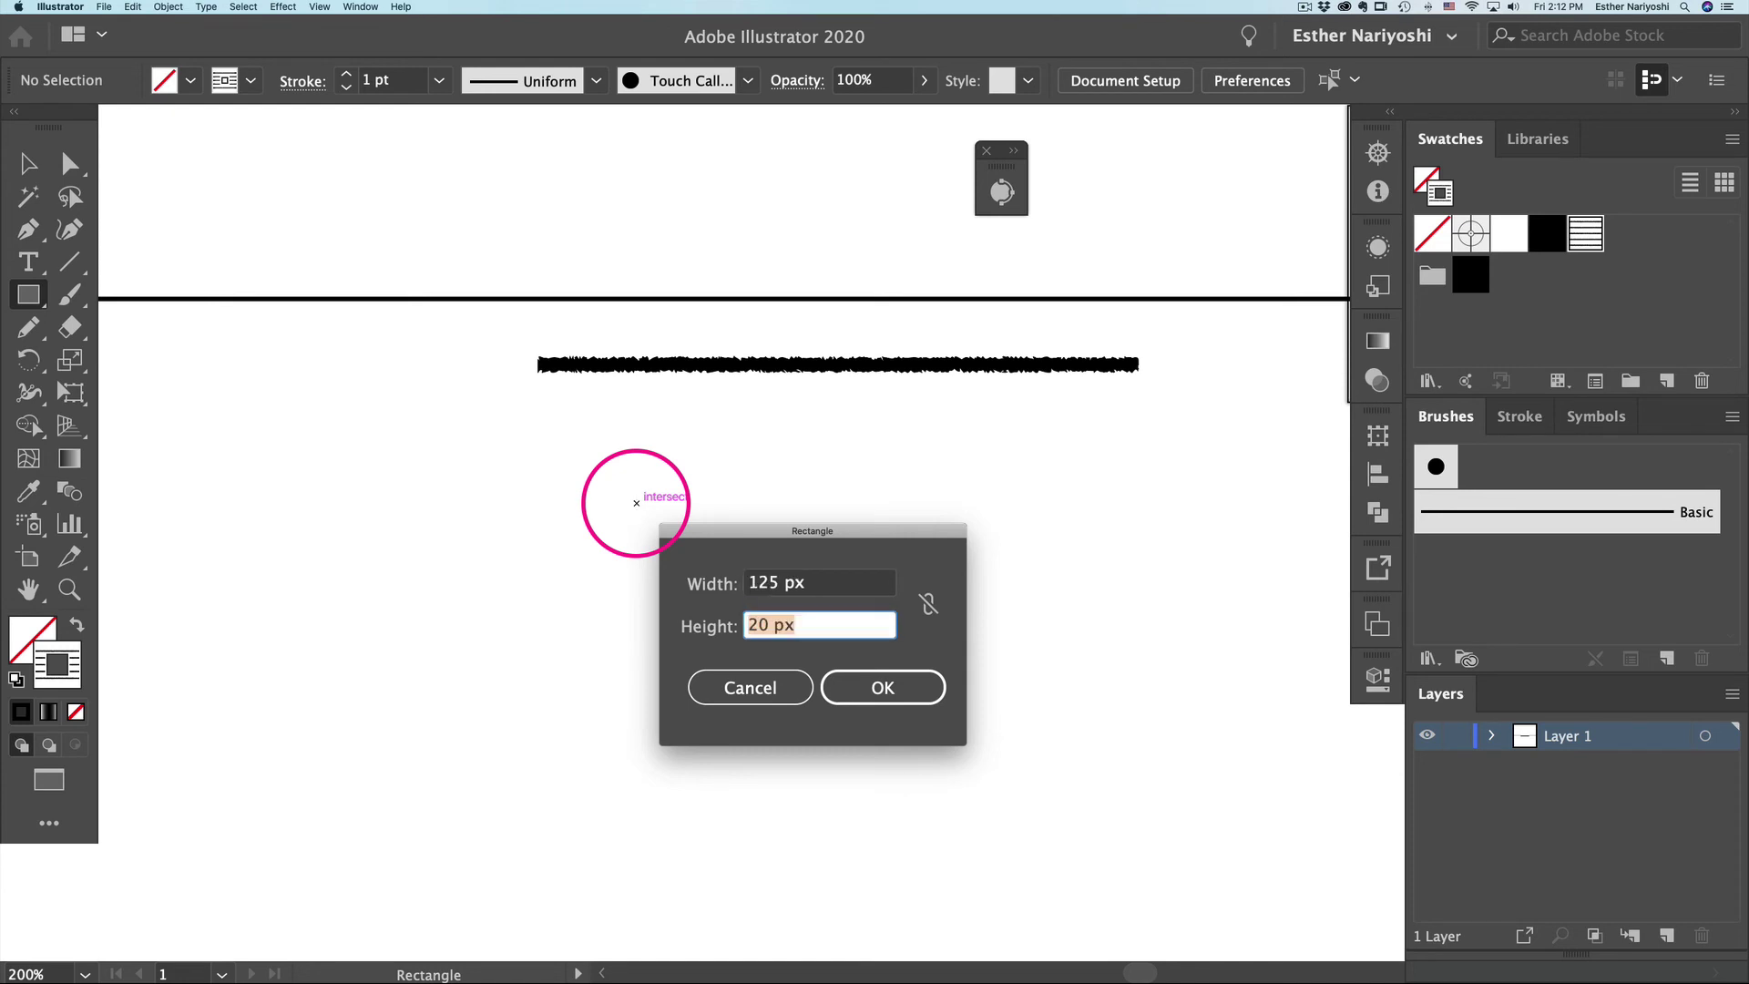
left_click(934, 690)
key("v")
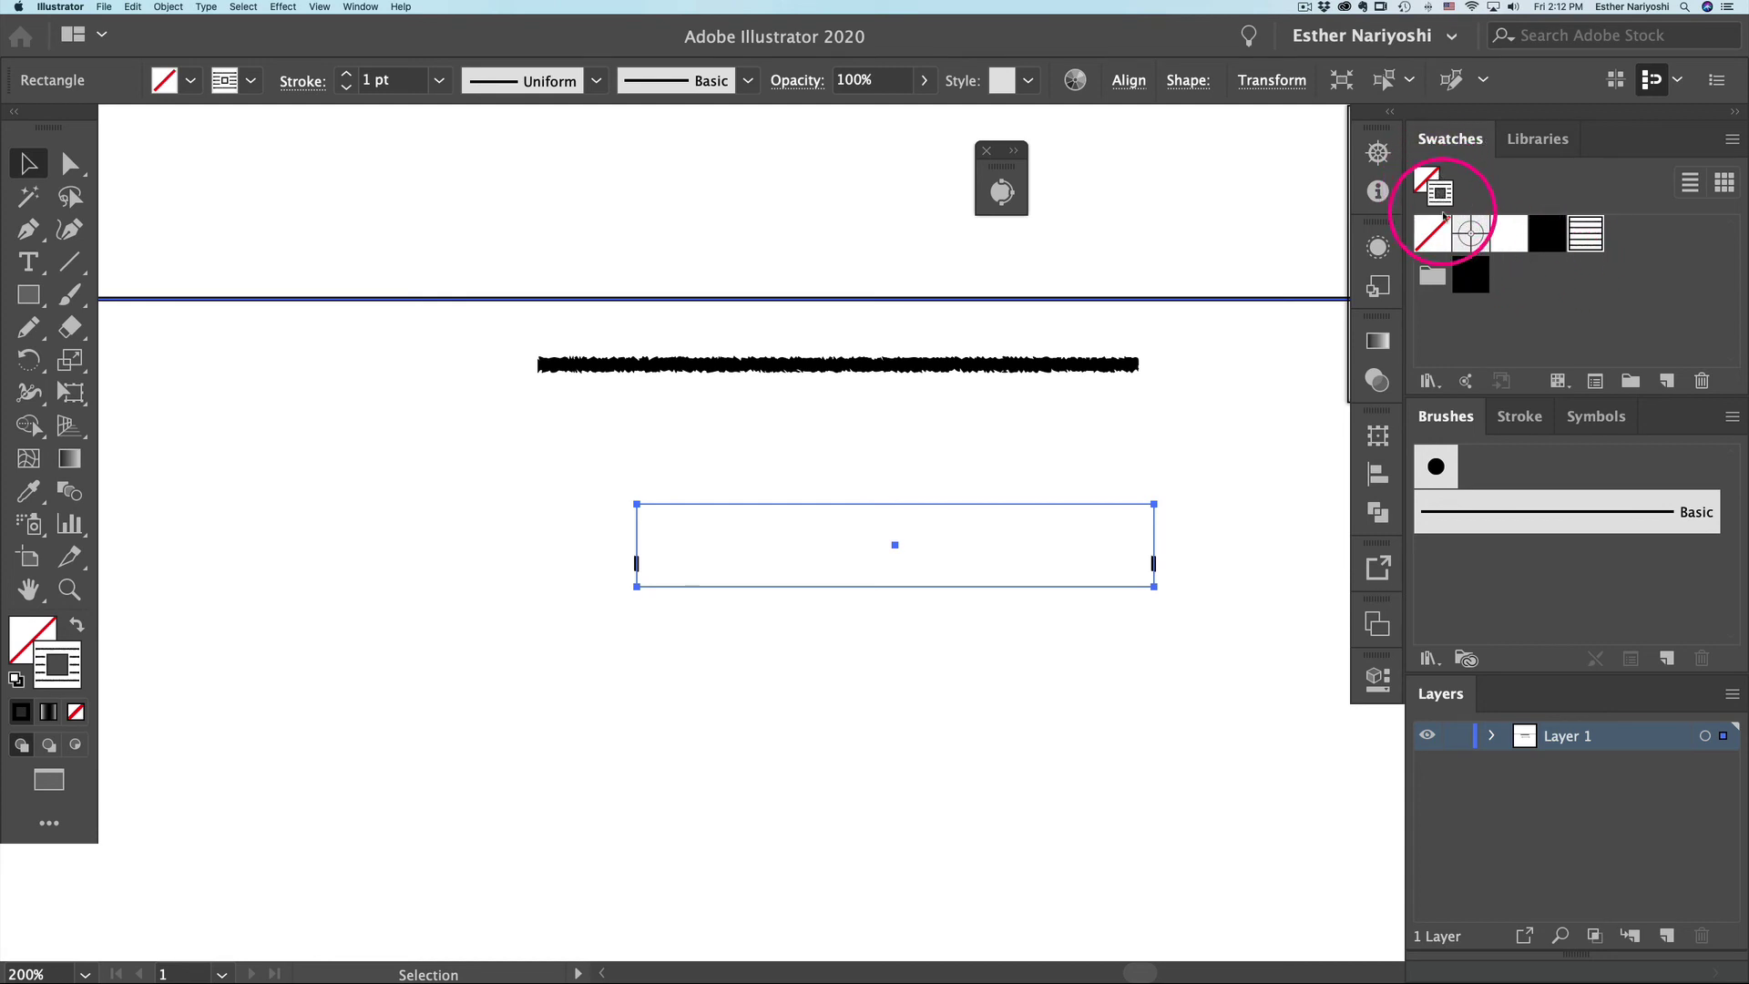
Step: Give the rectangle a black outline and move it so its left edge lines up with the rough stroke above
left_click(1547, 244)
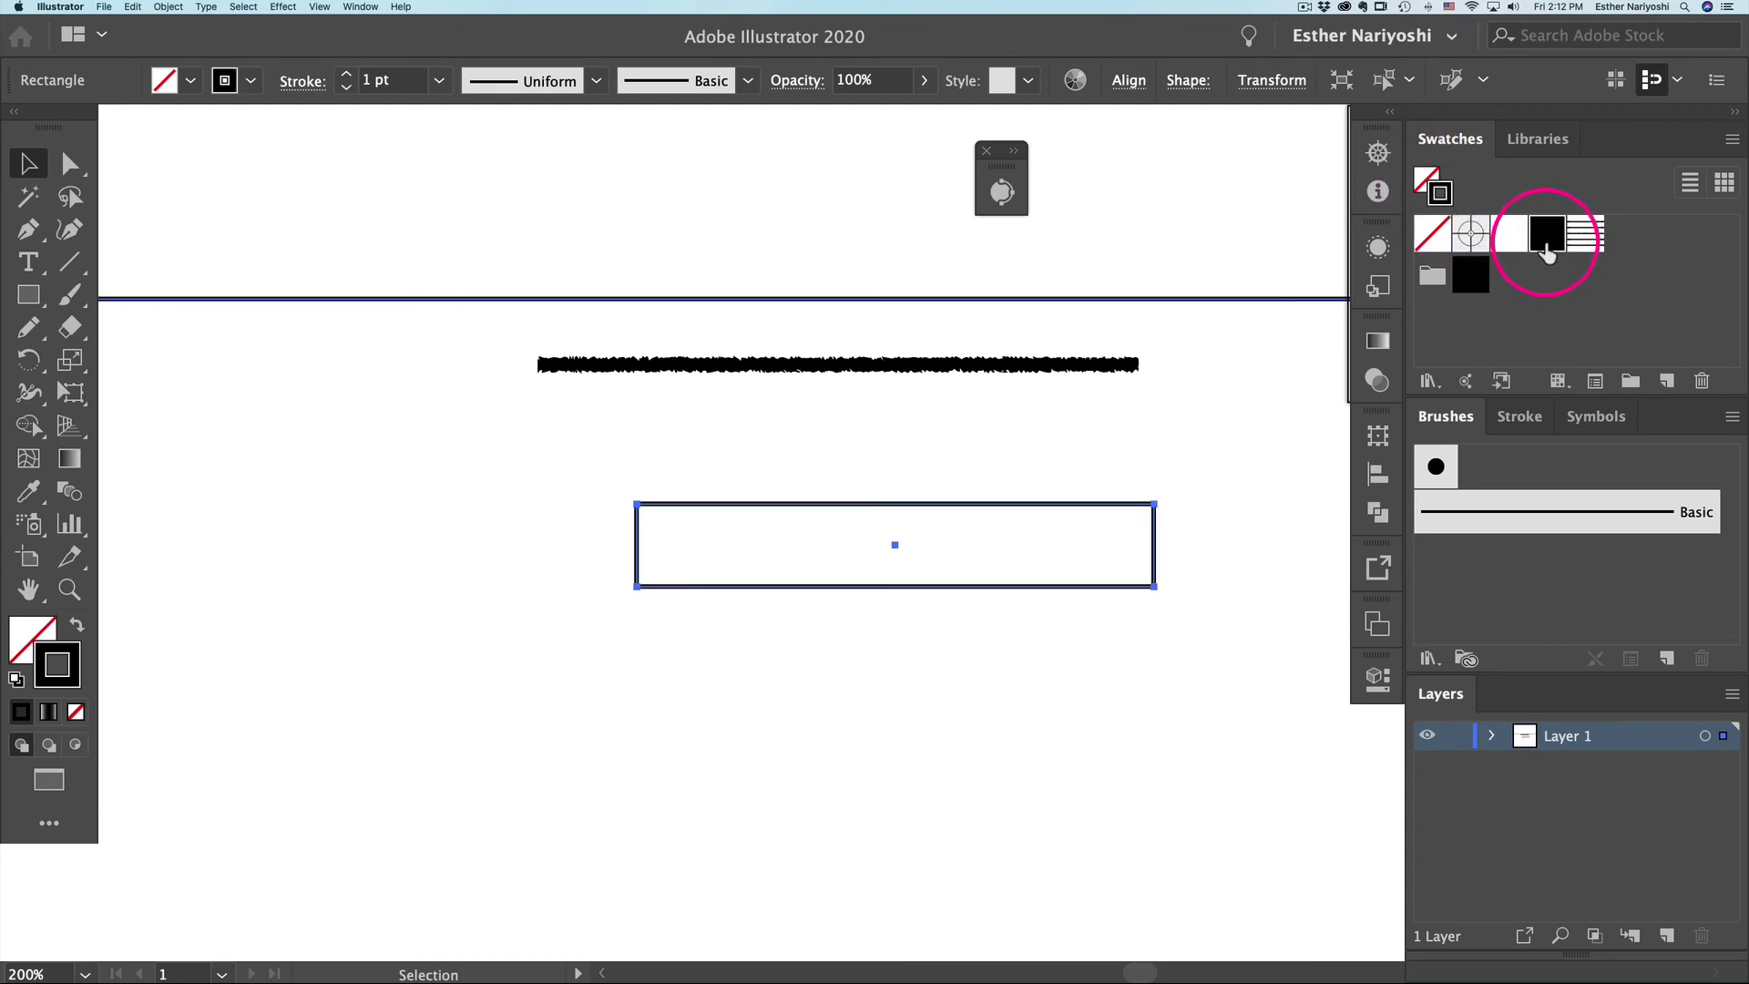
left_click(1175, 515)
left_click_drag(1155, 527, 1055, 506)
left_click(1187, 516)
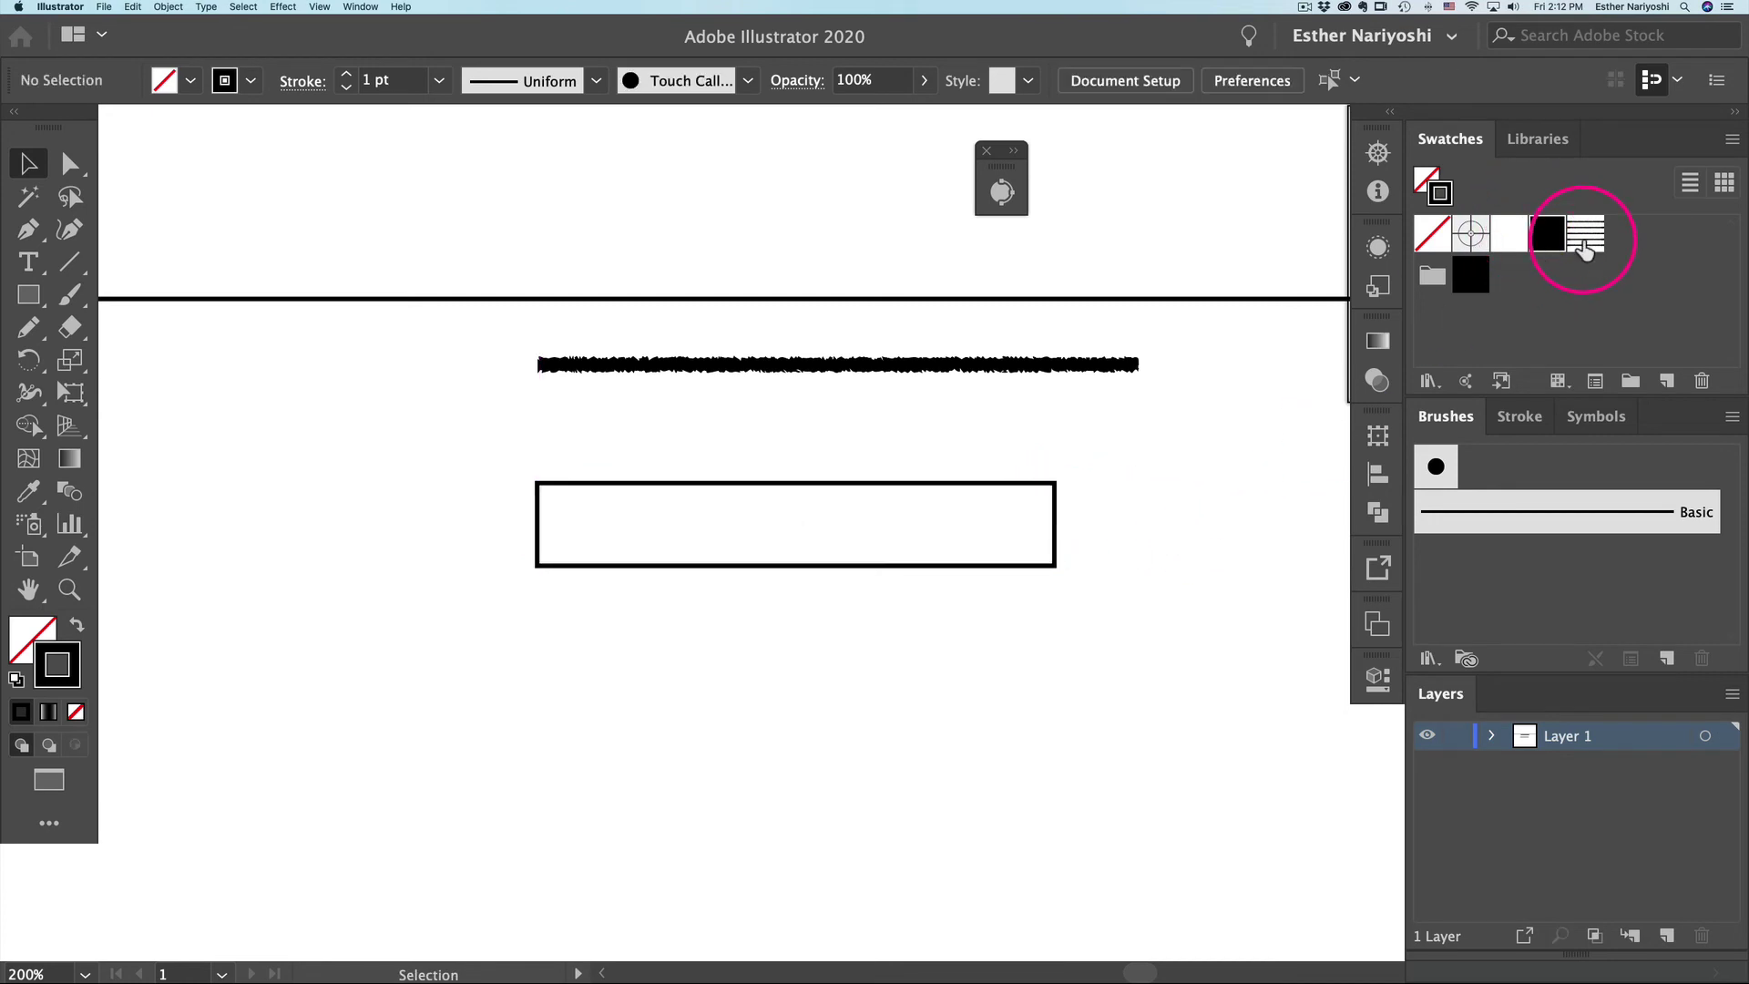
Step: Reopen the stroke pattern swatch, copy the rough stroke from its tile, and leave pattern editing without saving changes
double_click(1585, 244)
left_click(360, 652)
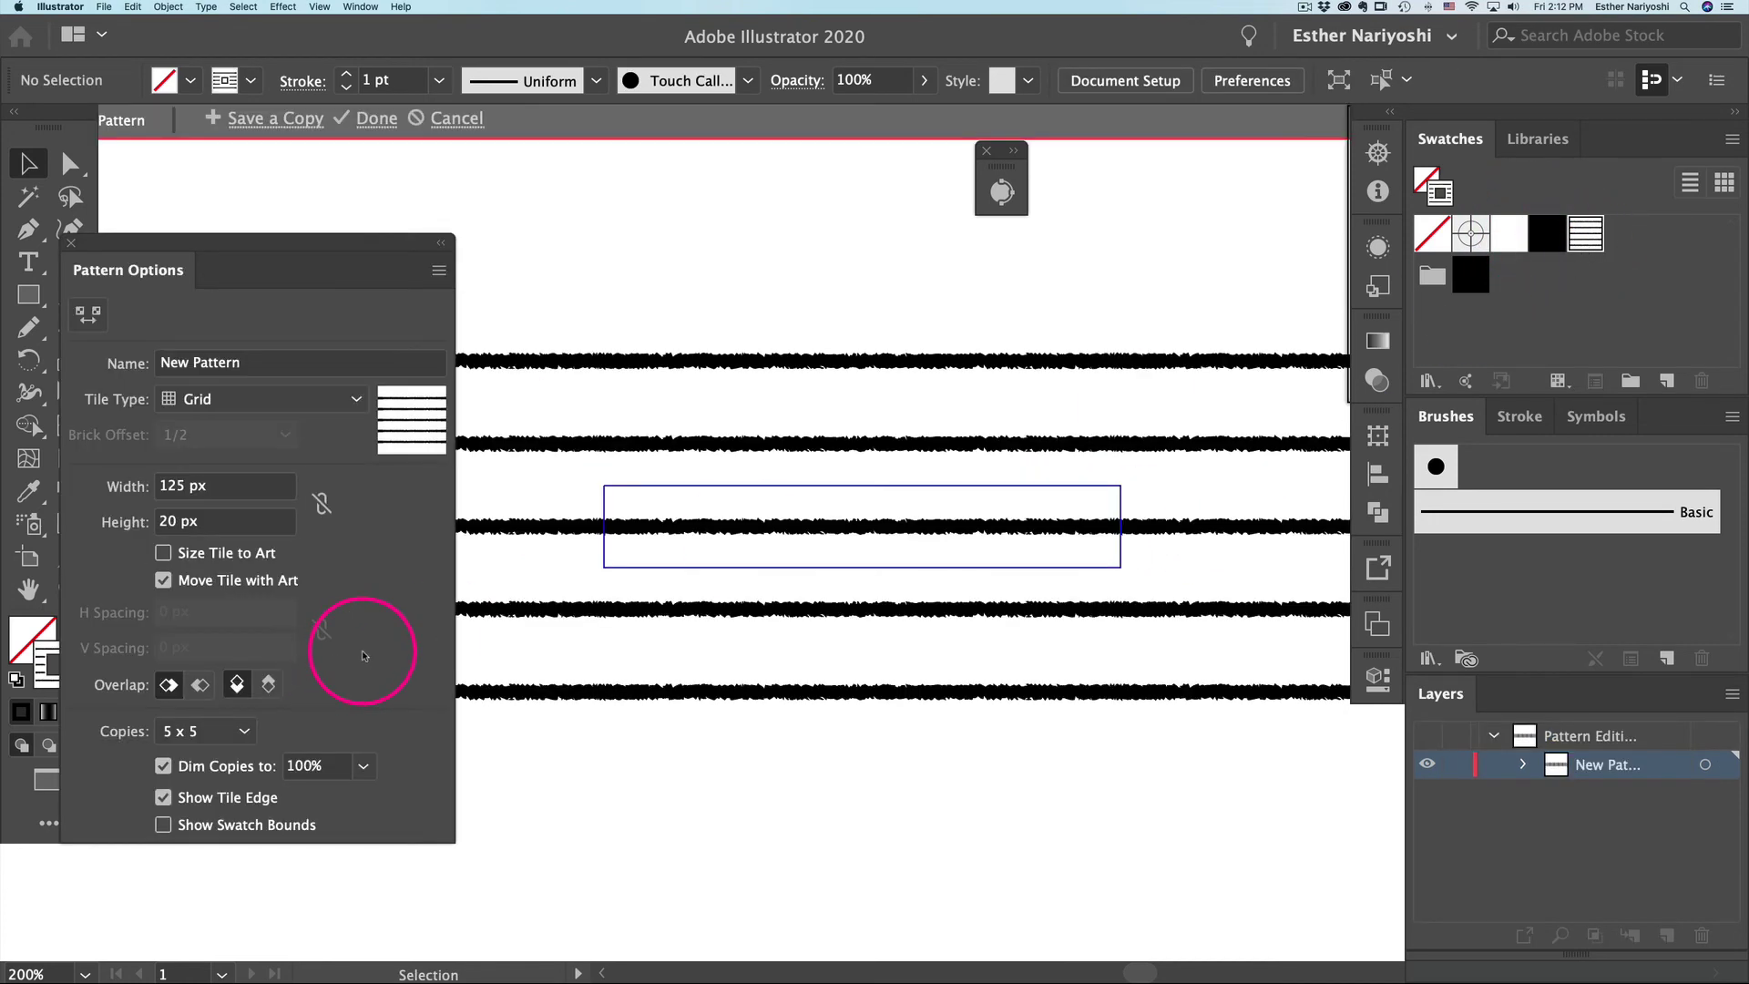
left_click(797, 527)
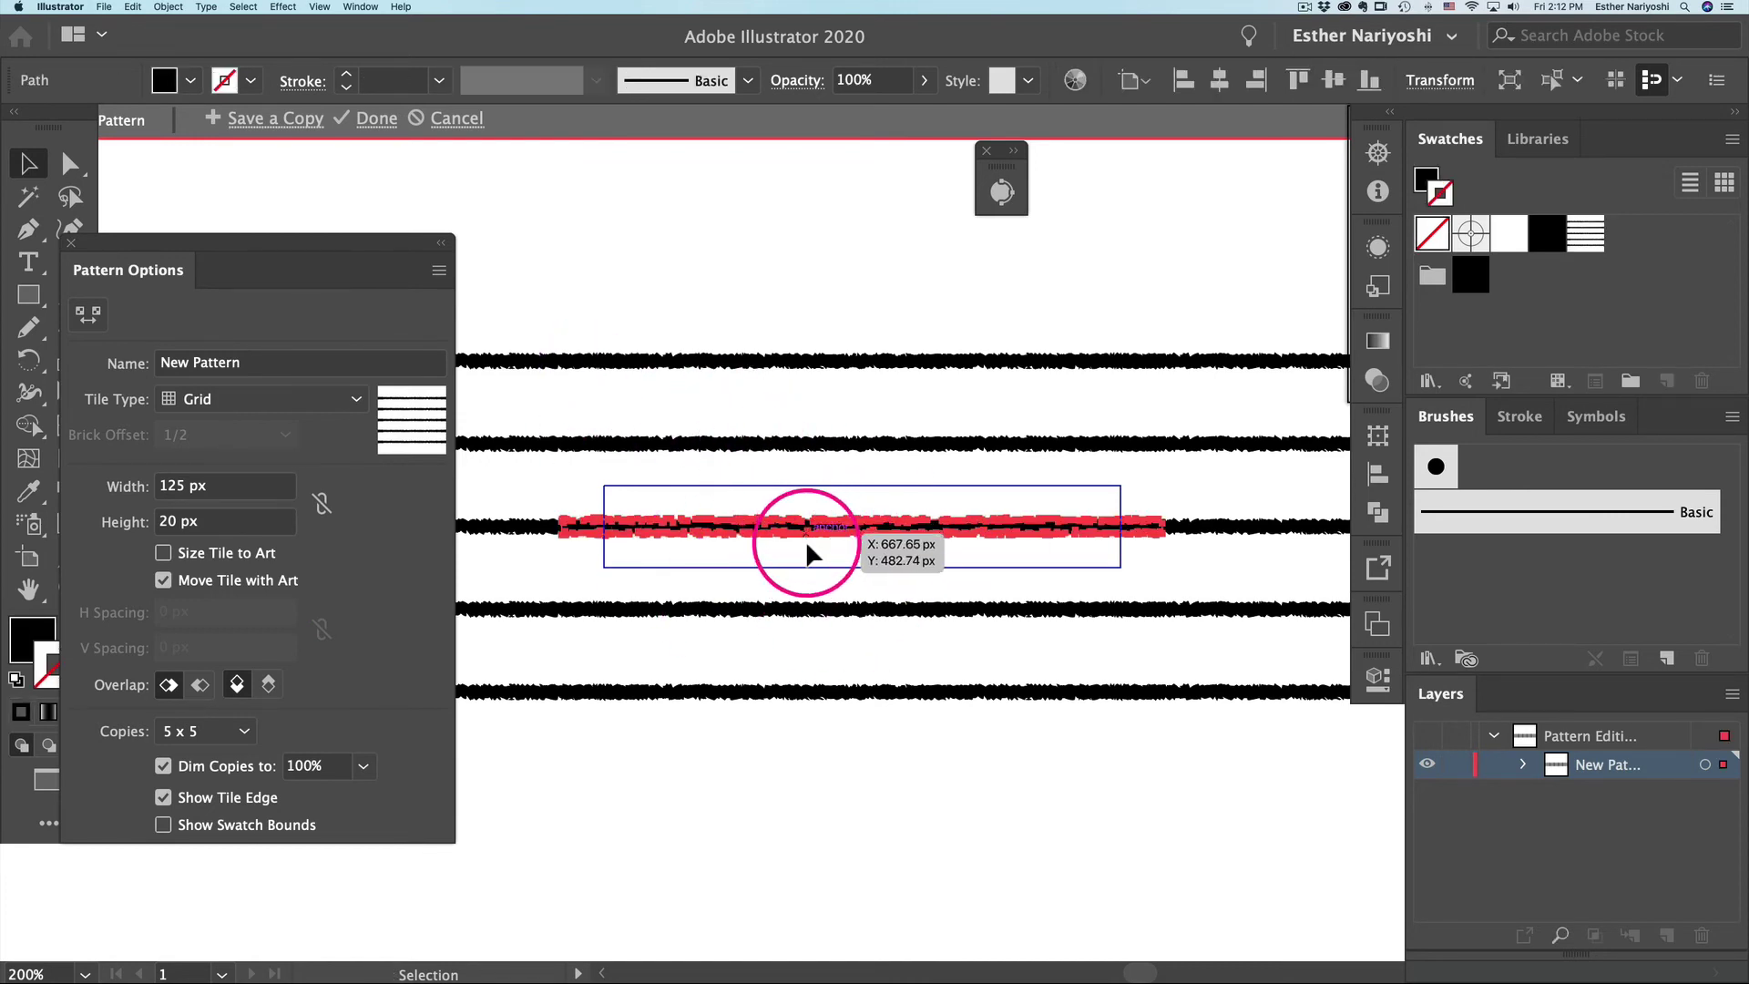
left_click(452, 121)
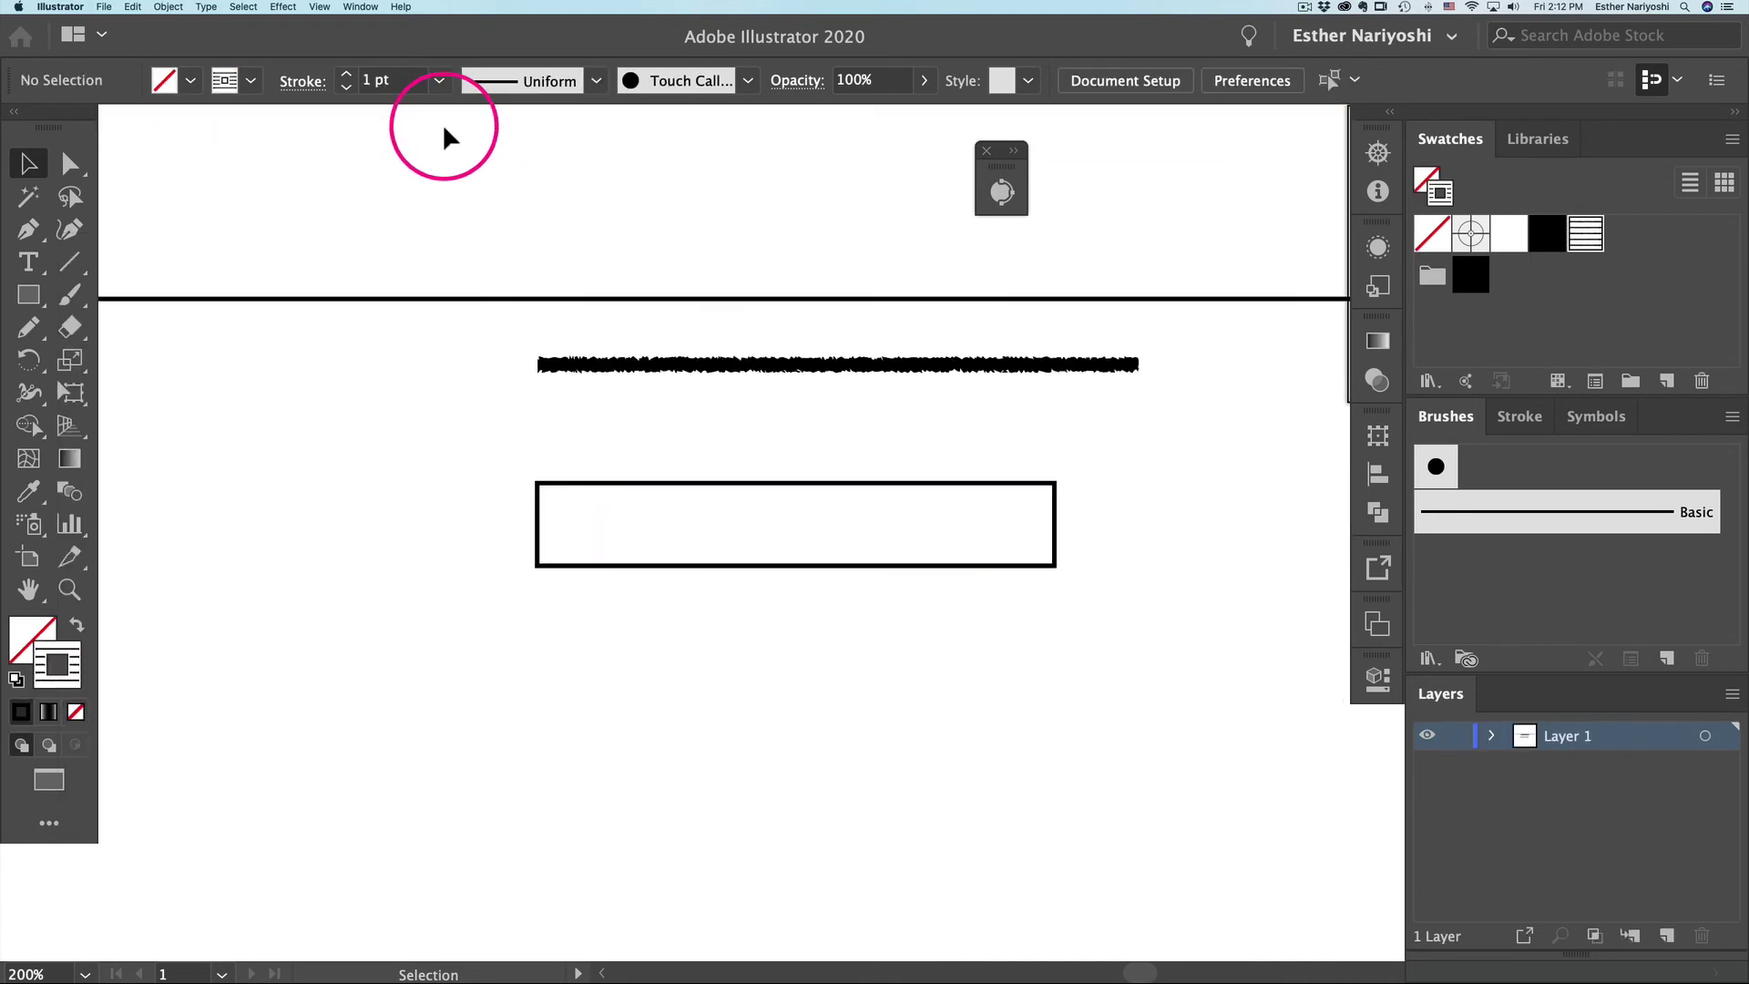
Step: Paste the copied rough stroke and centre it on the outlined rectangle, extending past both short sides
key("super+v")
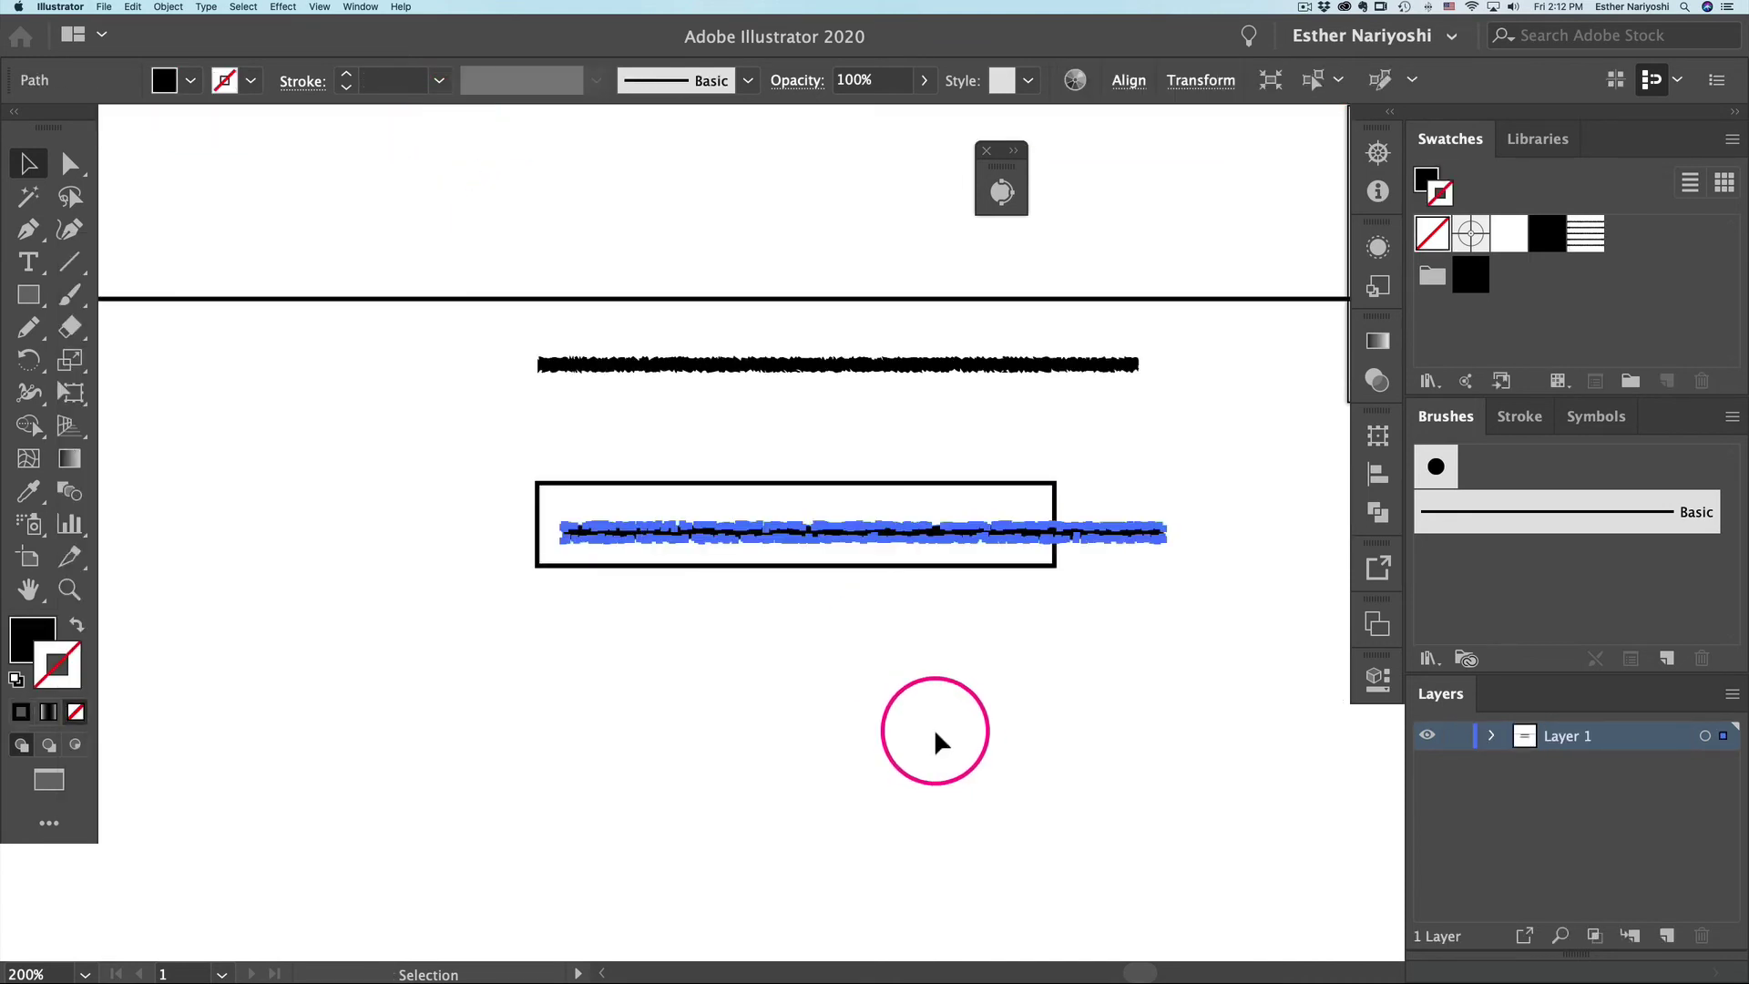
left_click_drag(1095, 539, 1044, 550)
left_click(1100, 636)
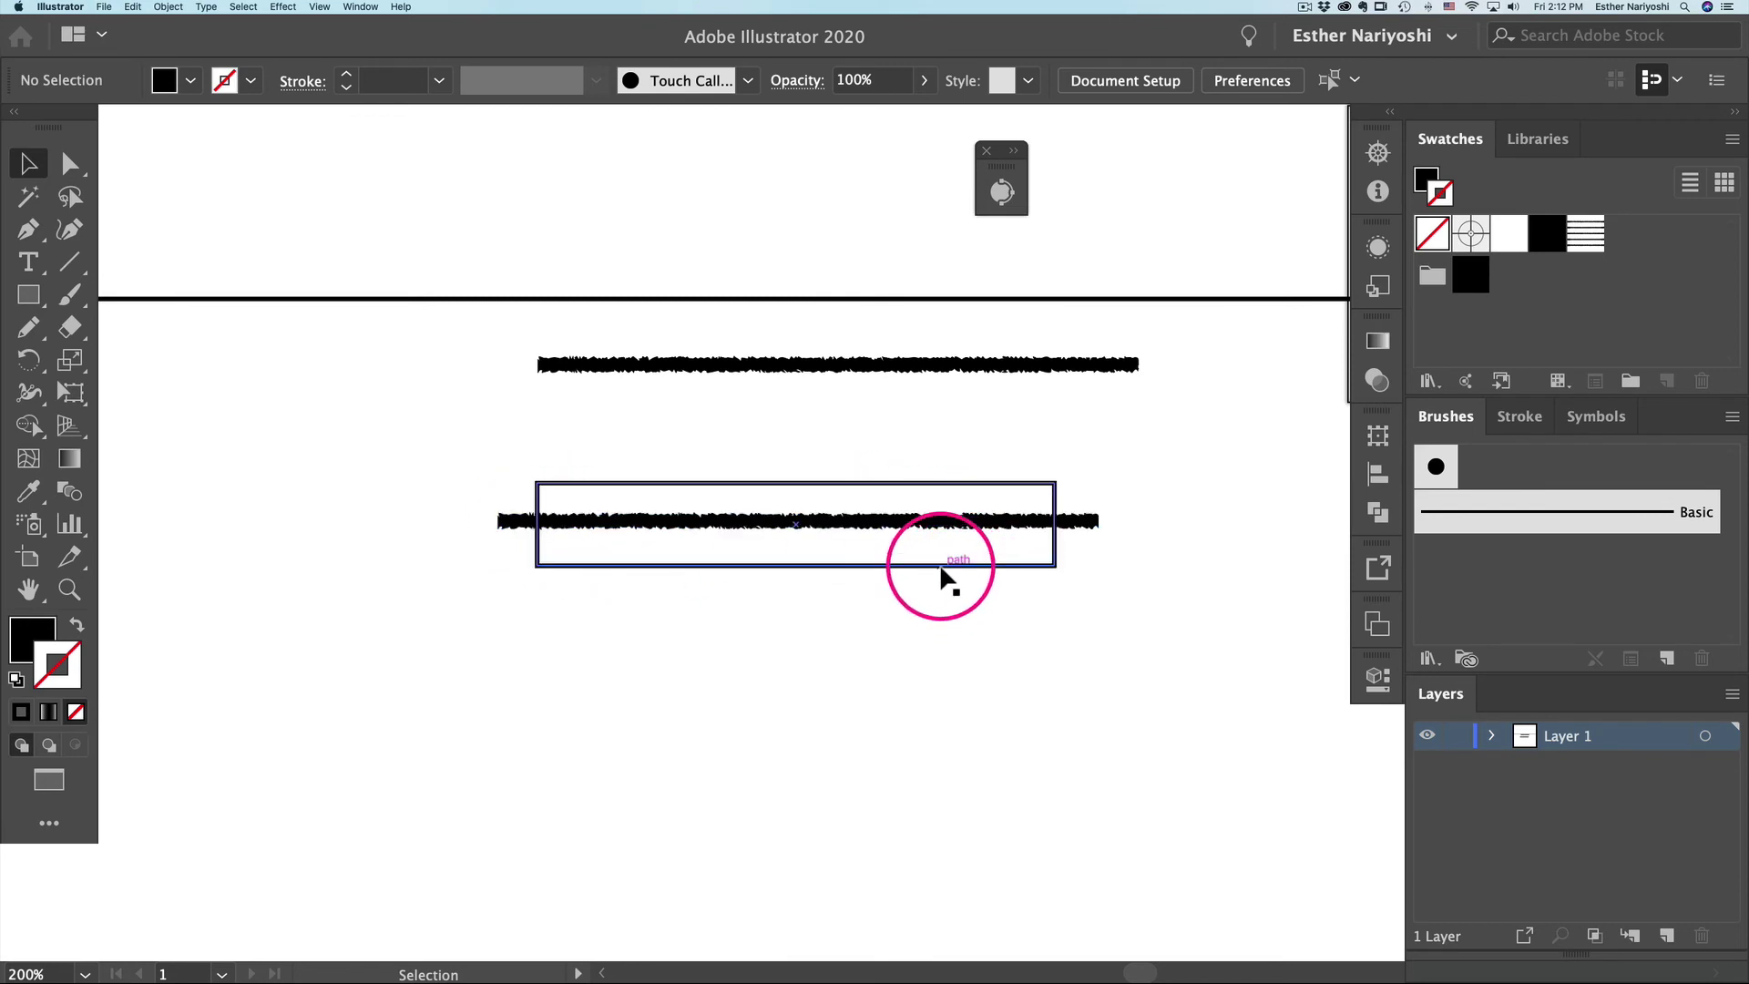
Step: Shrink the rectangle's height symmetrically with Free Transform until it sits just outside the rough stroke's edges, keeping its width
left_click(902, 564)
key("e")
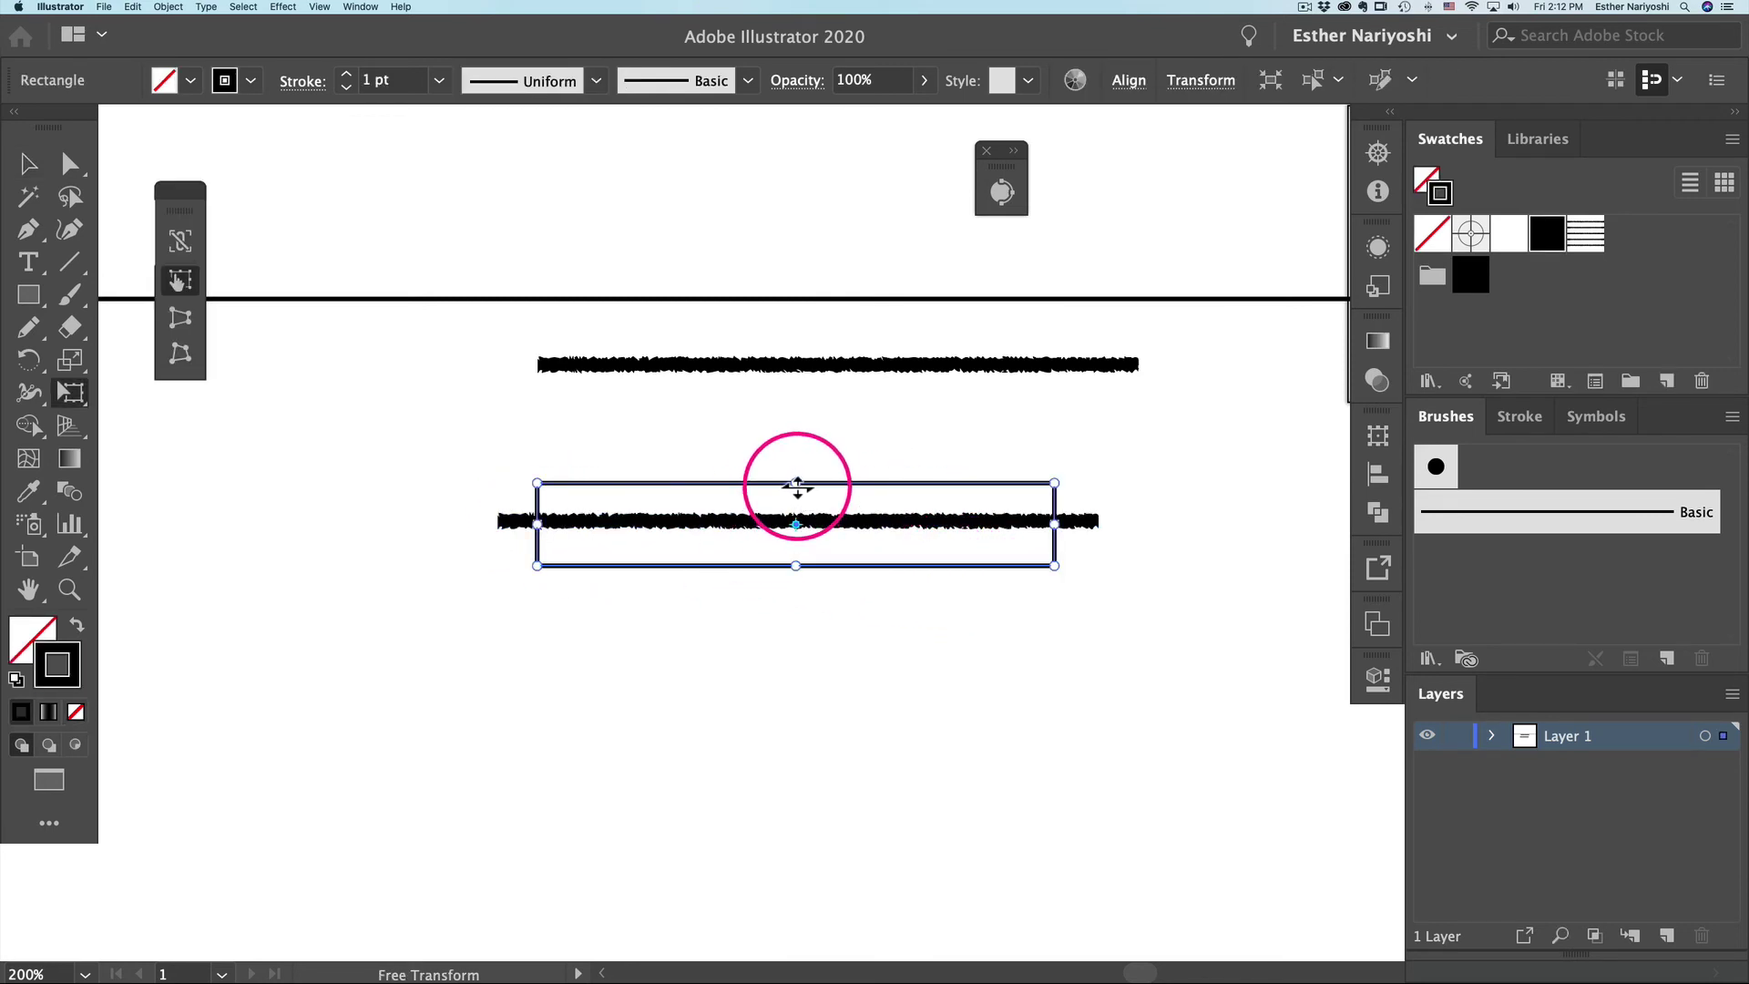
left_click_drag(795, 483, 801, 499)
key("super+equal")
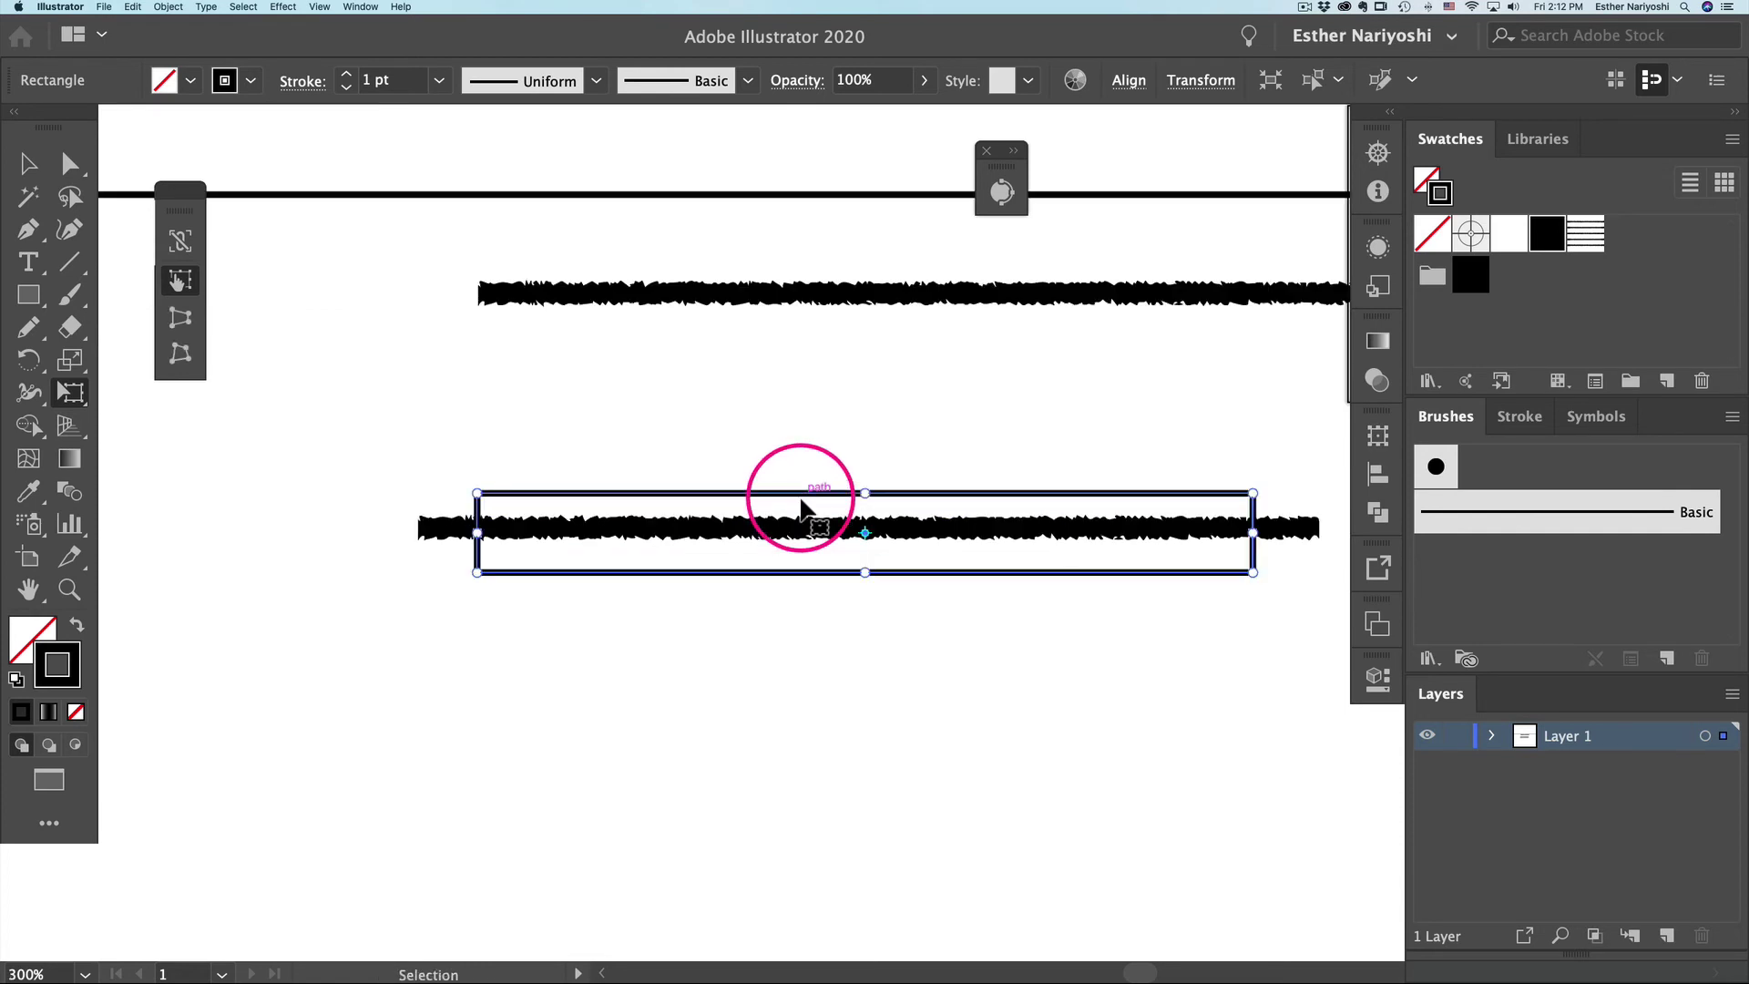
key("super+equal")
left_click_drag(860, 475, 866, 551)
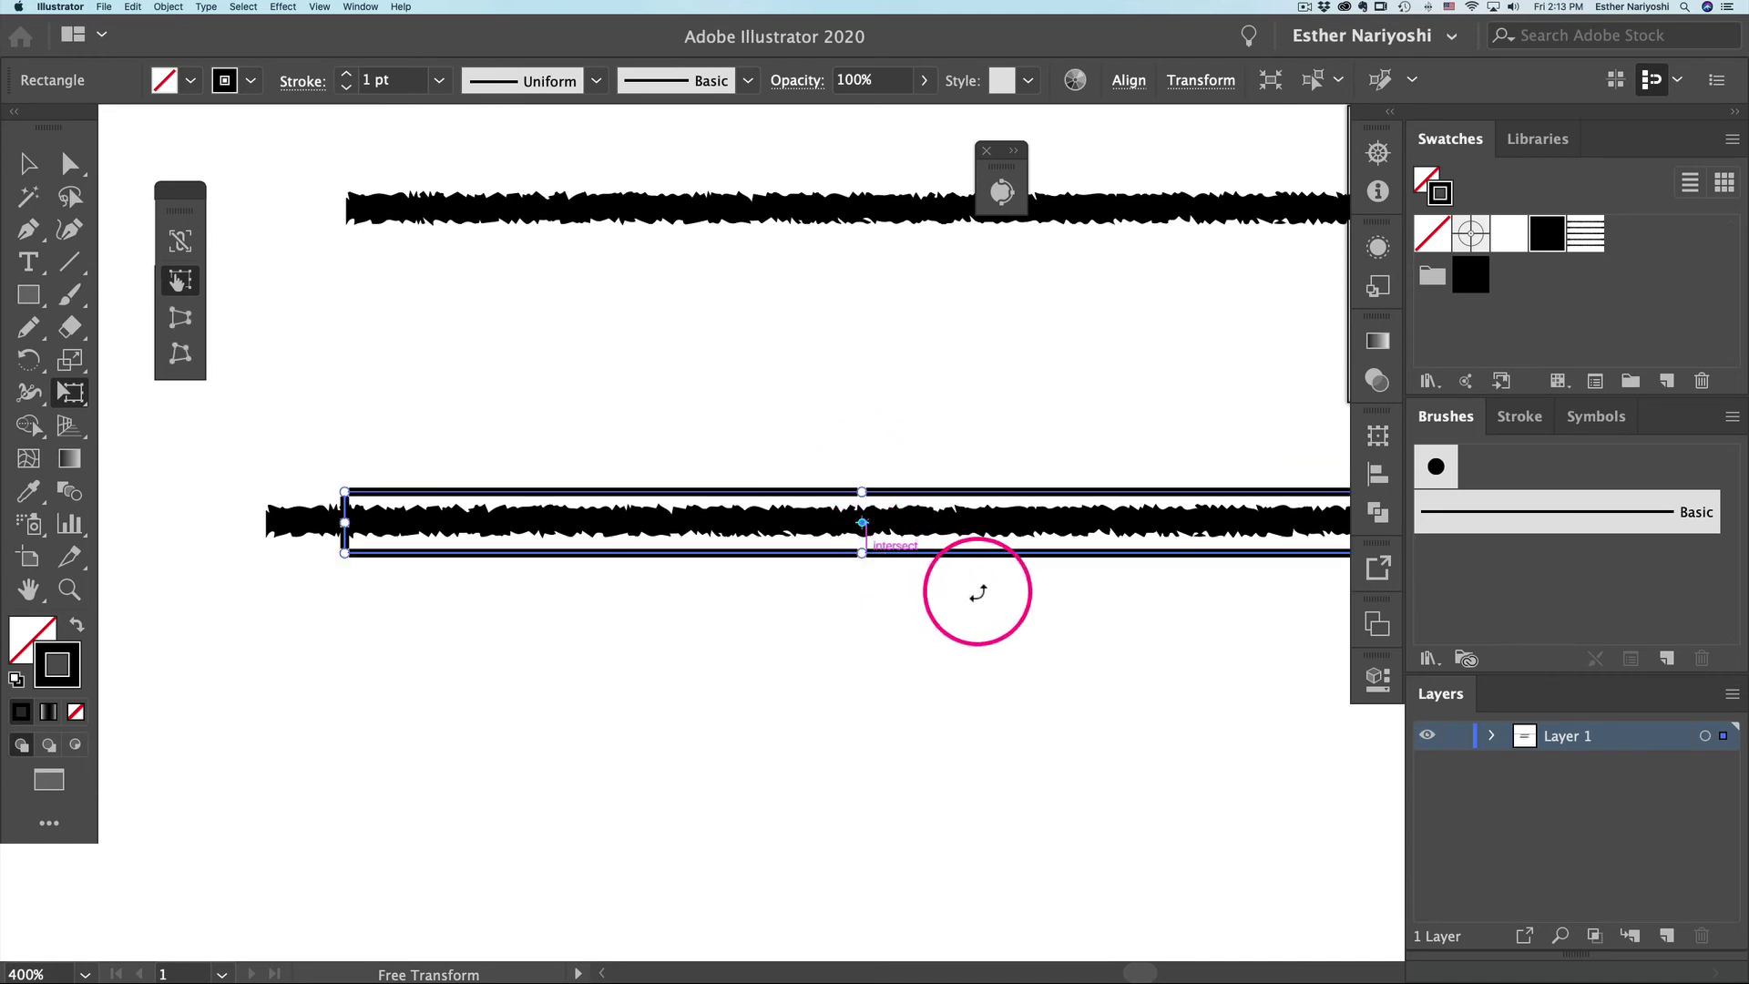
scroll(977, 593, "right", 3)
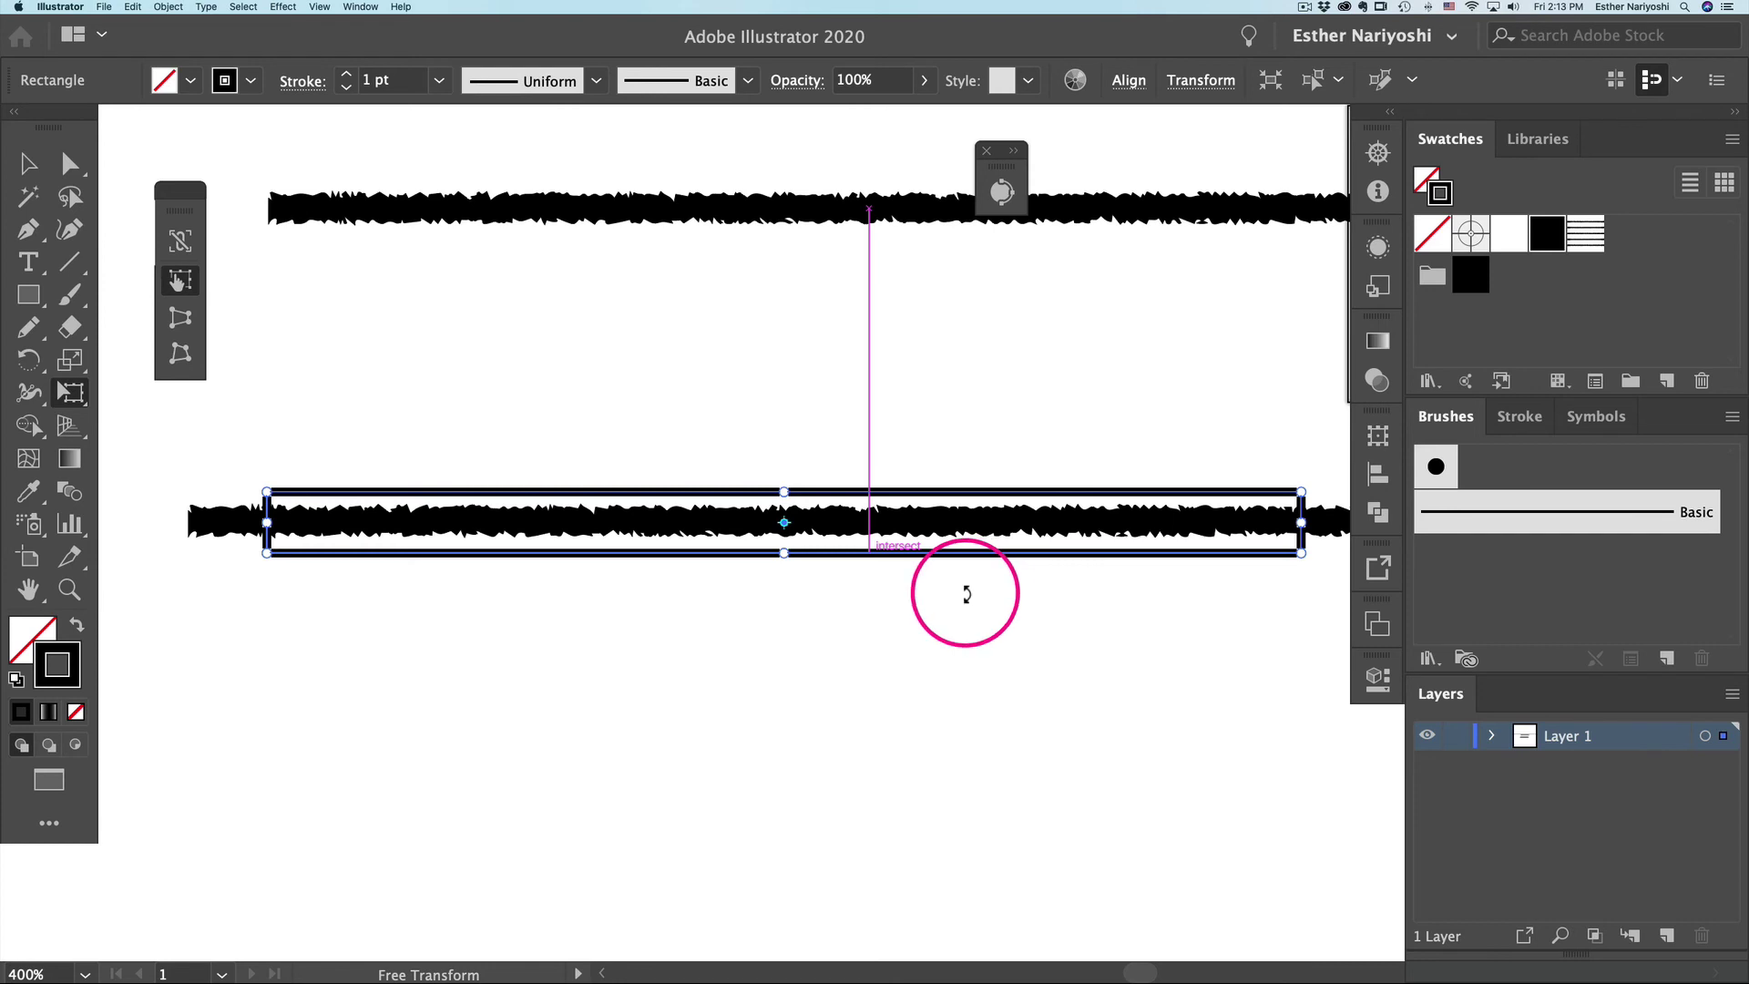
Step: Remove the rectangle's outline colour, send it backward behind the rough stroke, and deselect it
left_click(1432, 234)
scroll(1002, 469, "up", 1)
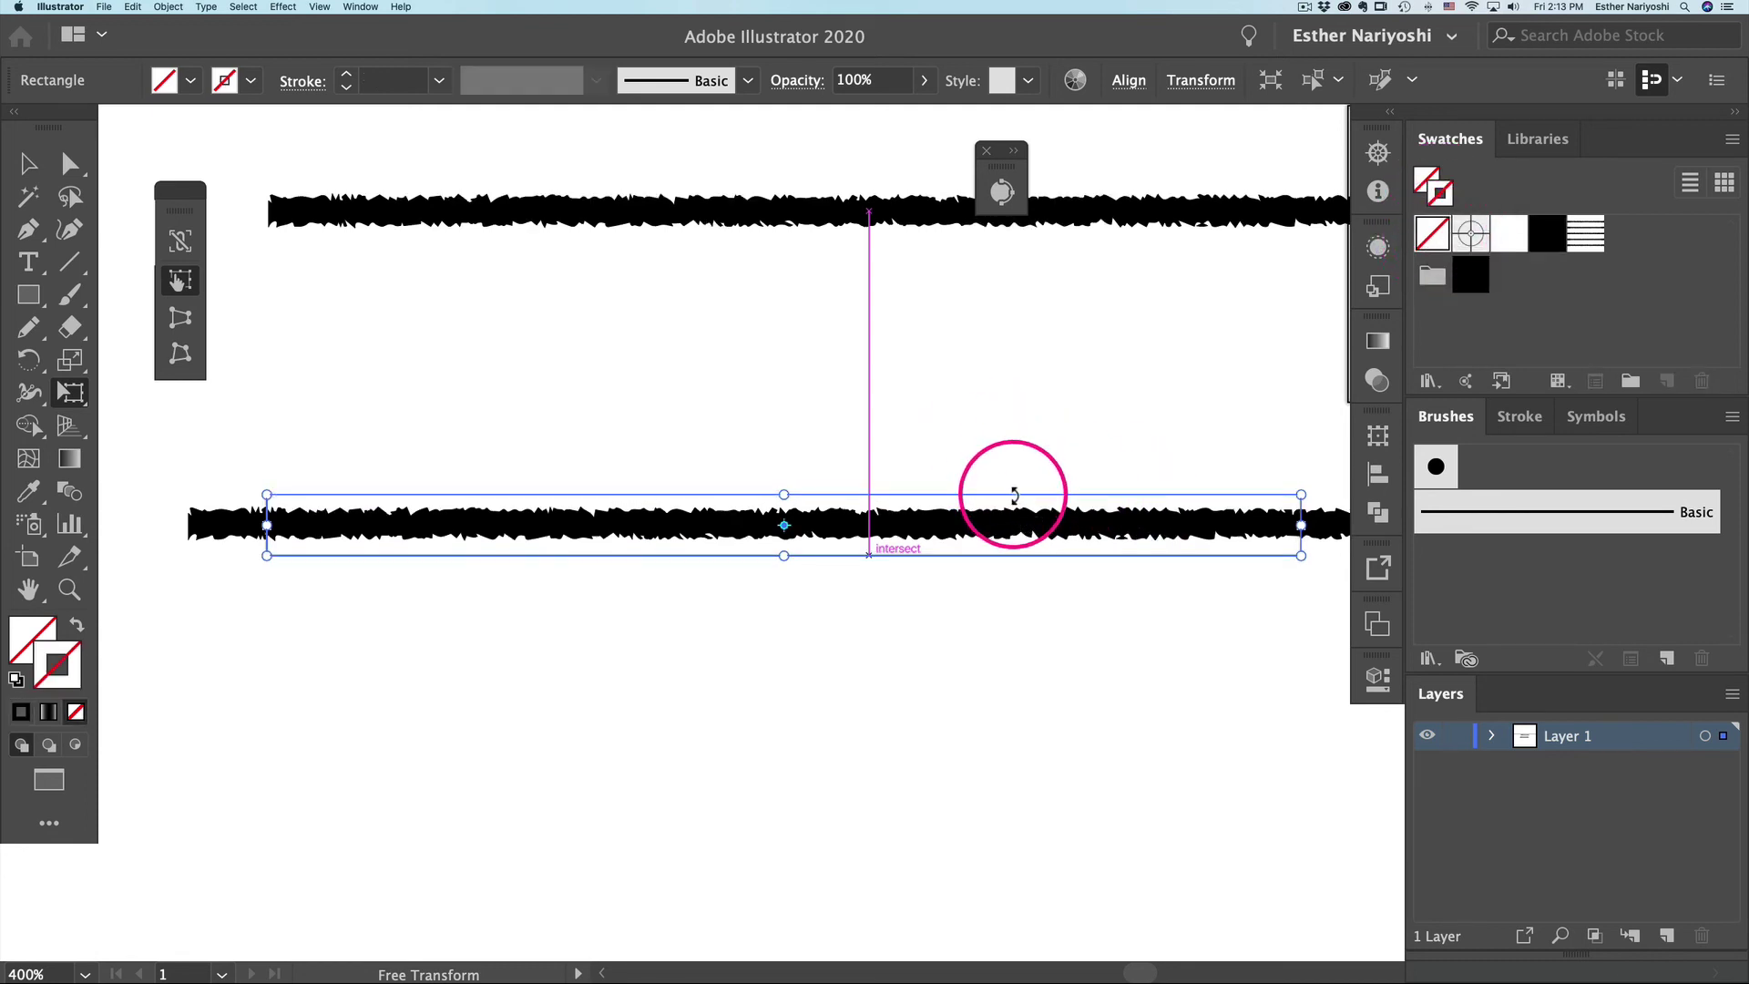
right_click(1013, 495)
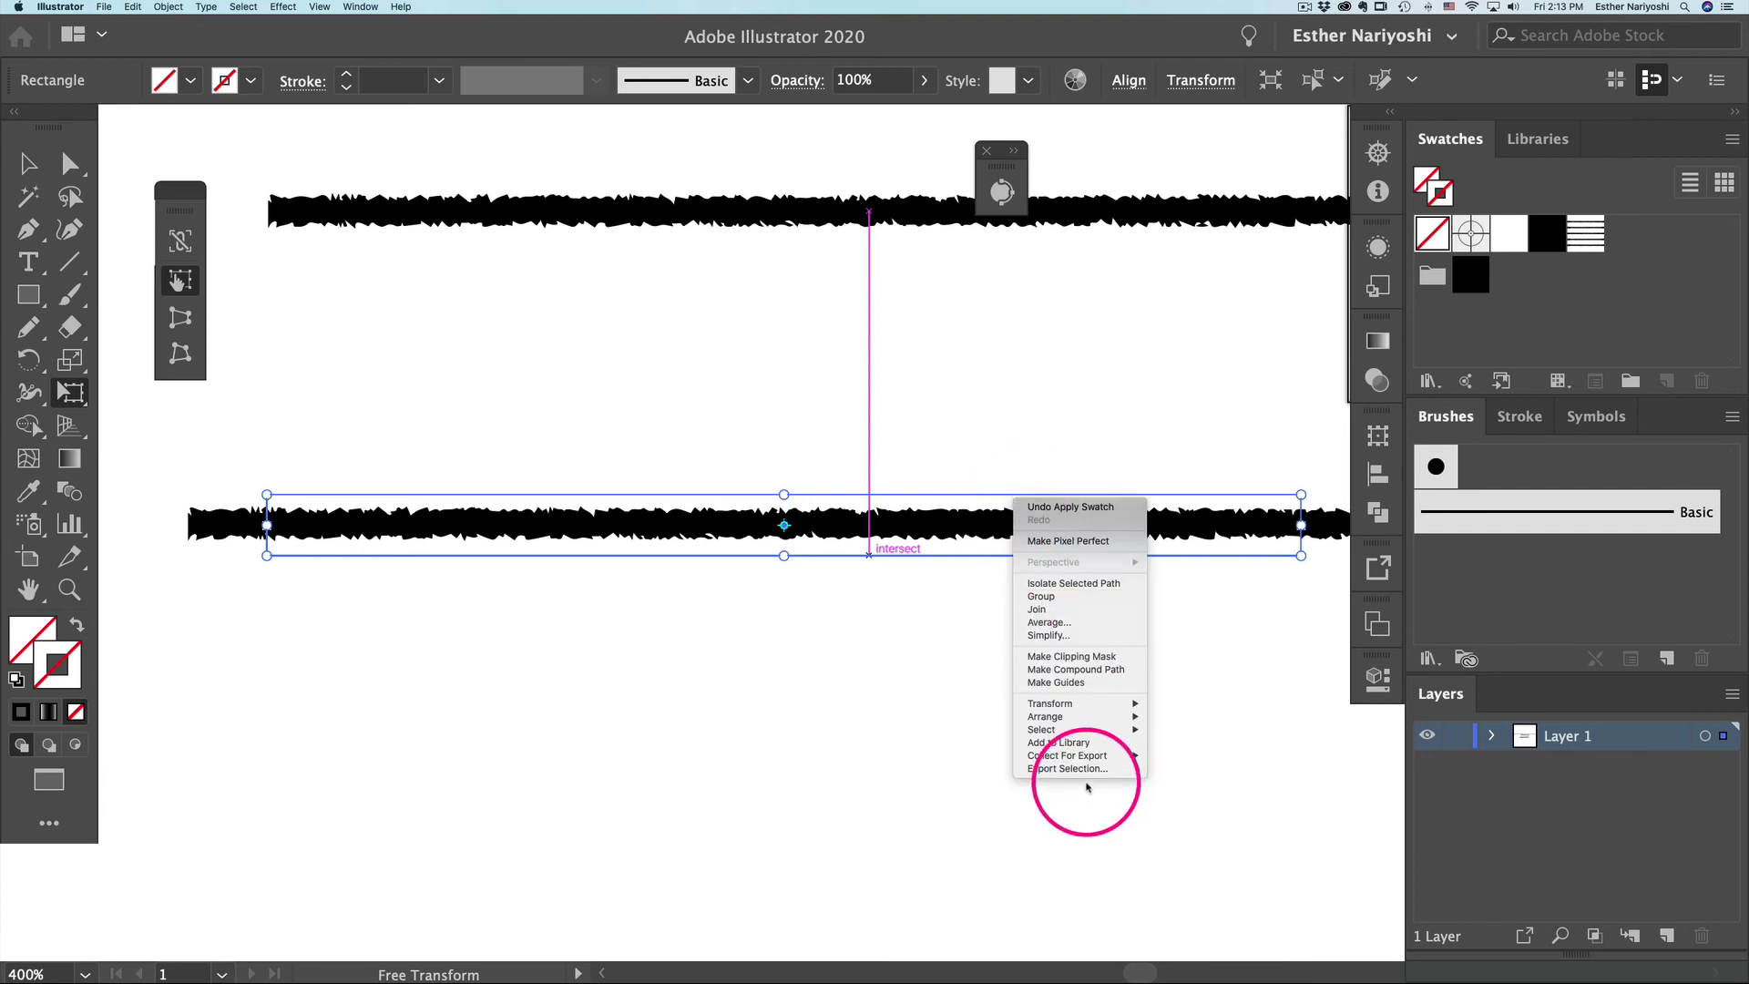
mouse_move(1057, 717)
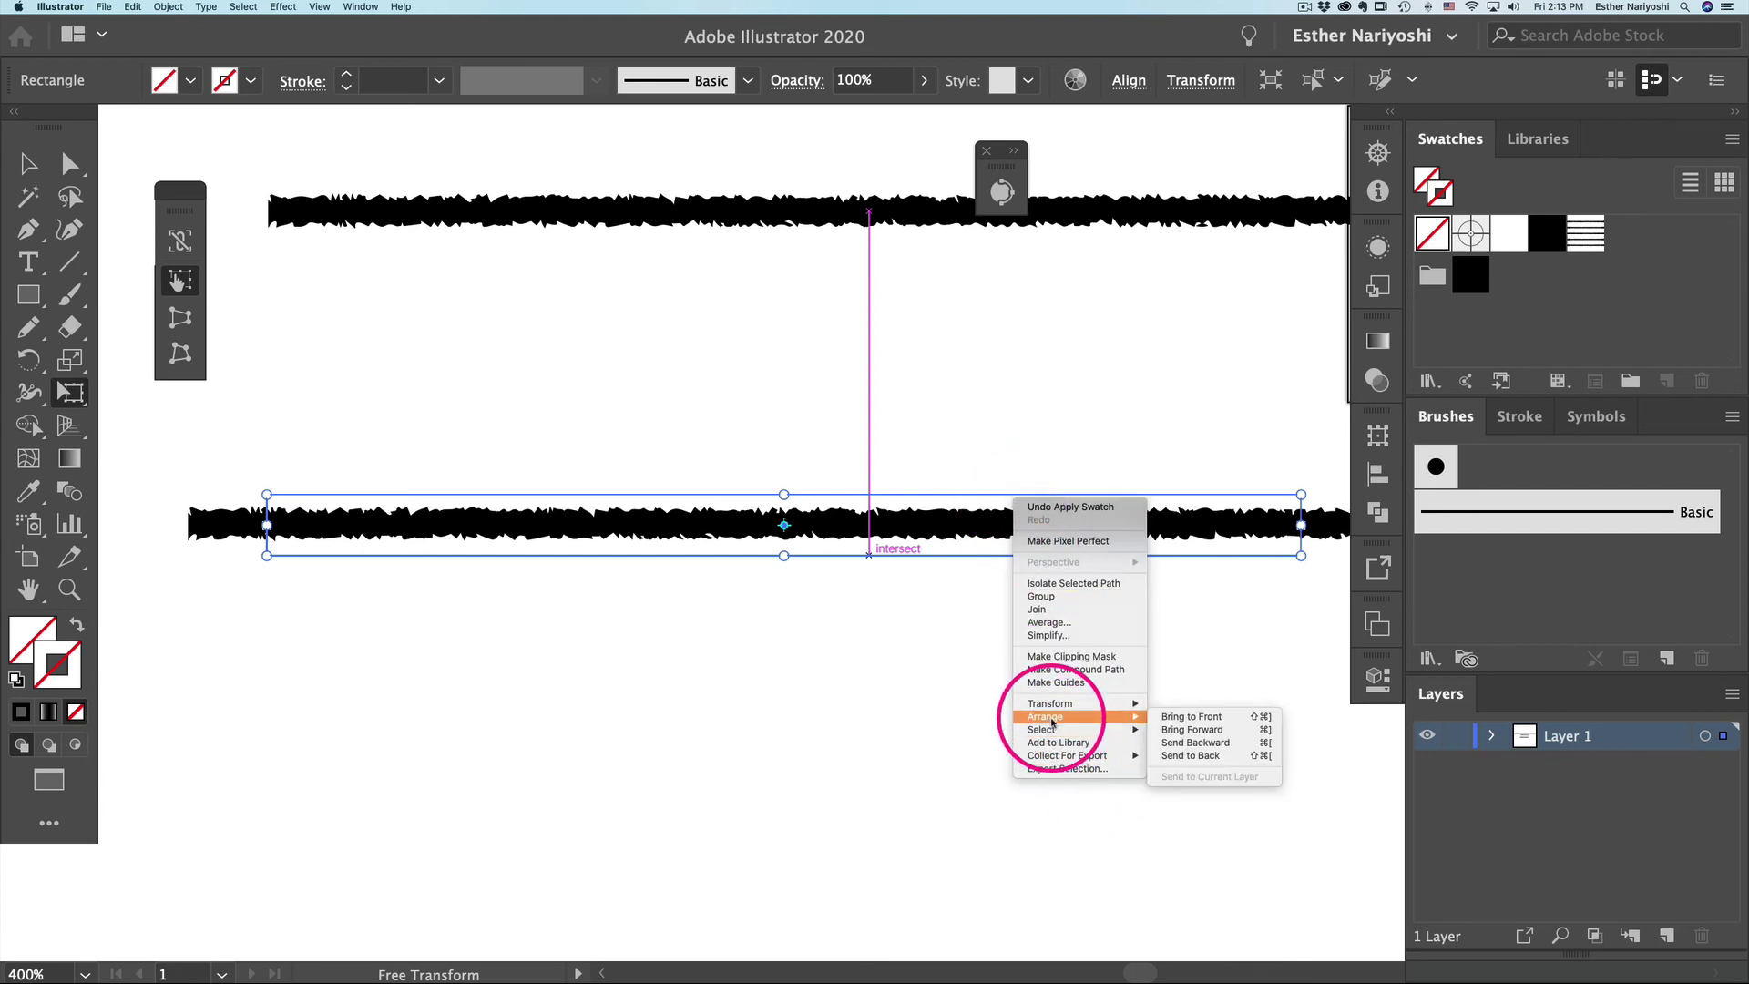
left_click(1220, 744)
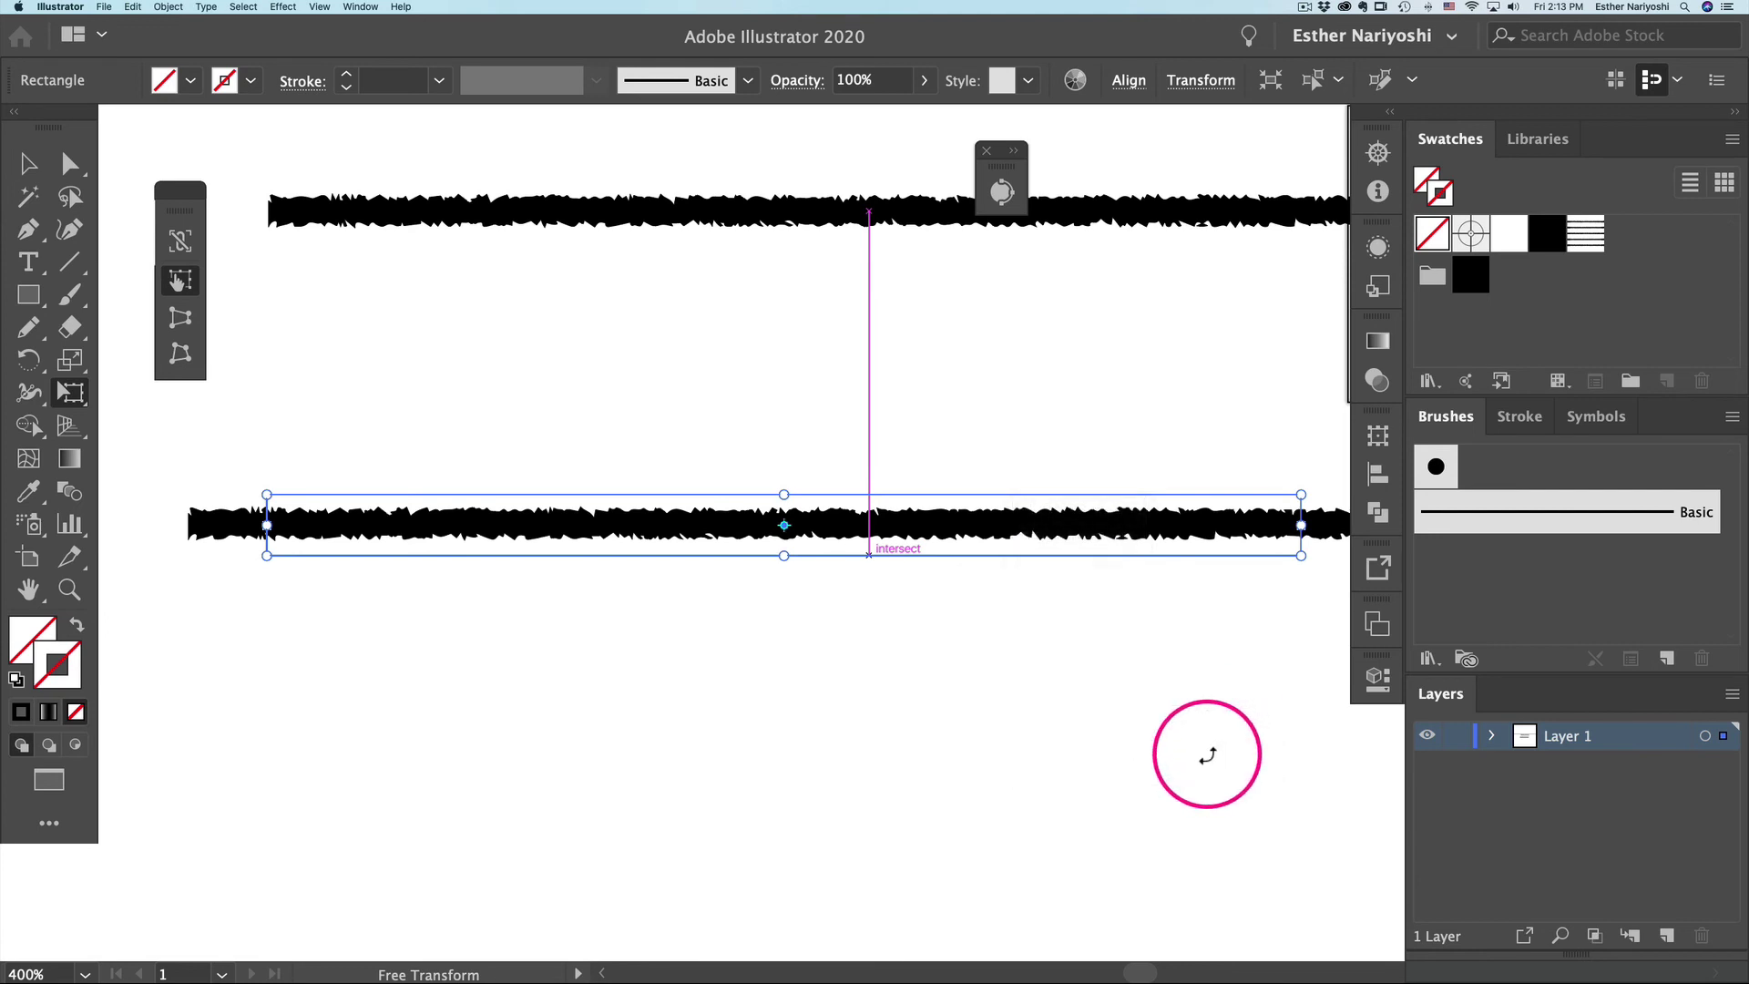
key("v")
left_click(1174, 728)
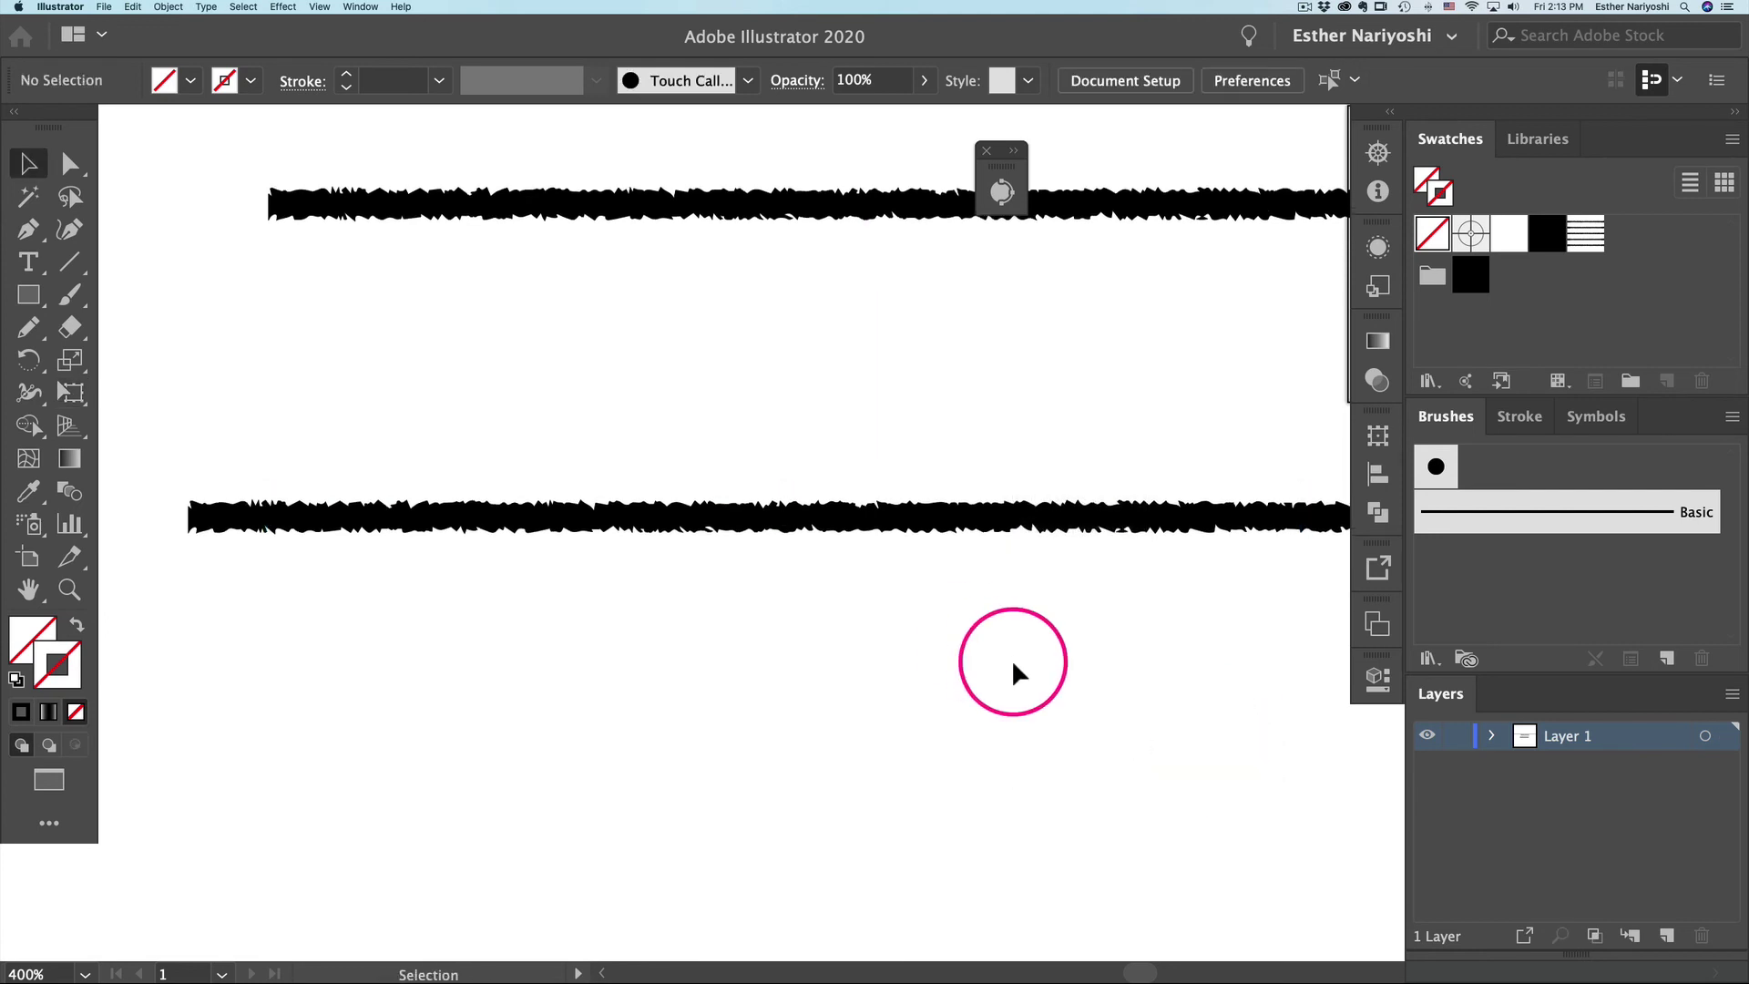
Step: Select the lower rough stroke together with its invisible rectangle and start a new Pattern Brush from them
left_click_drag(1093, 665, 740, 441)
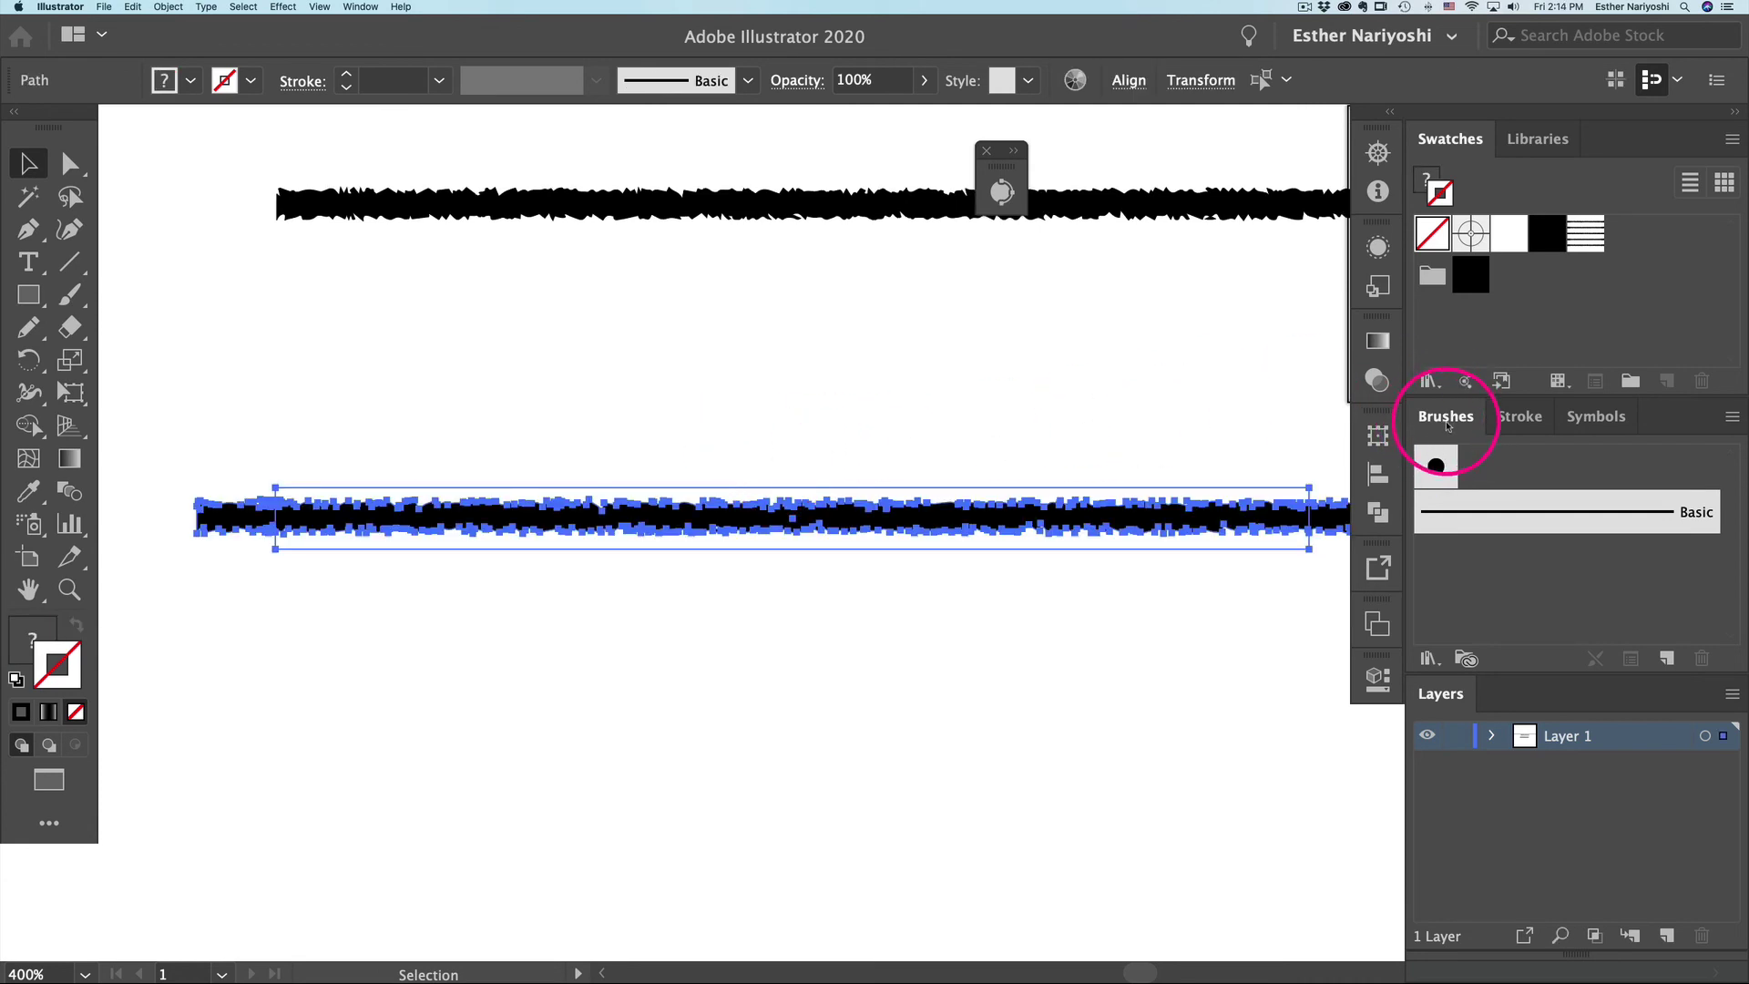
left_click(360, 6)
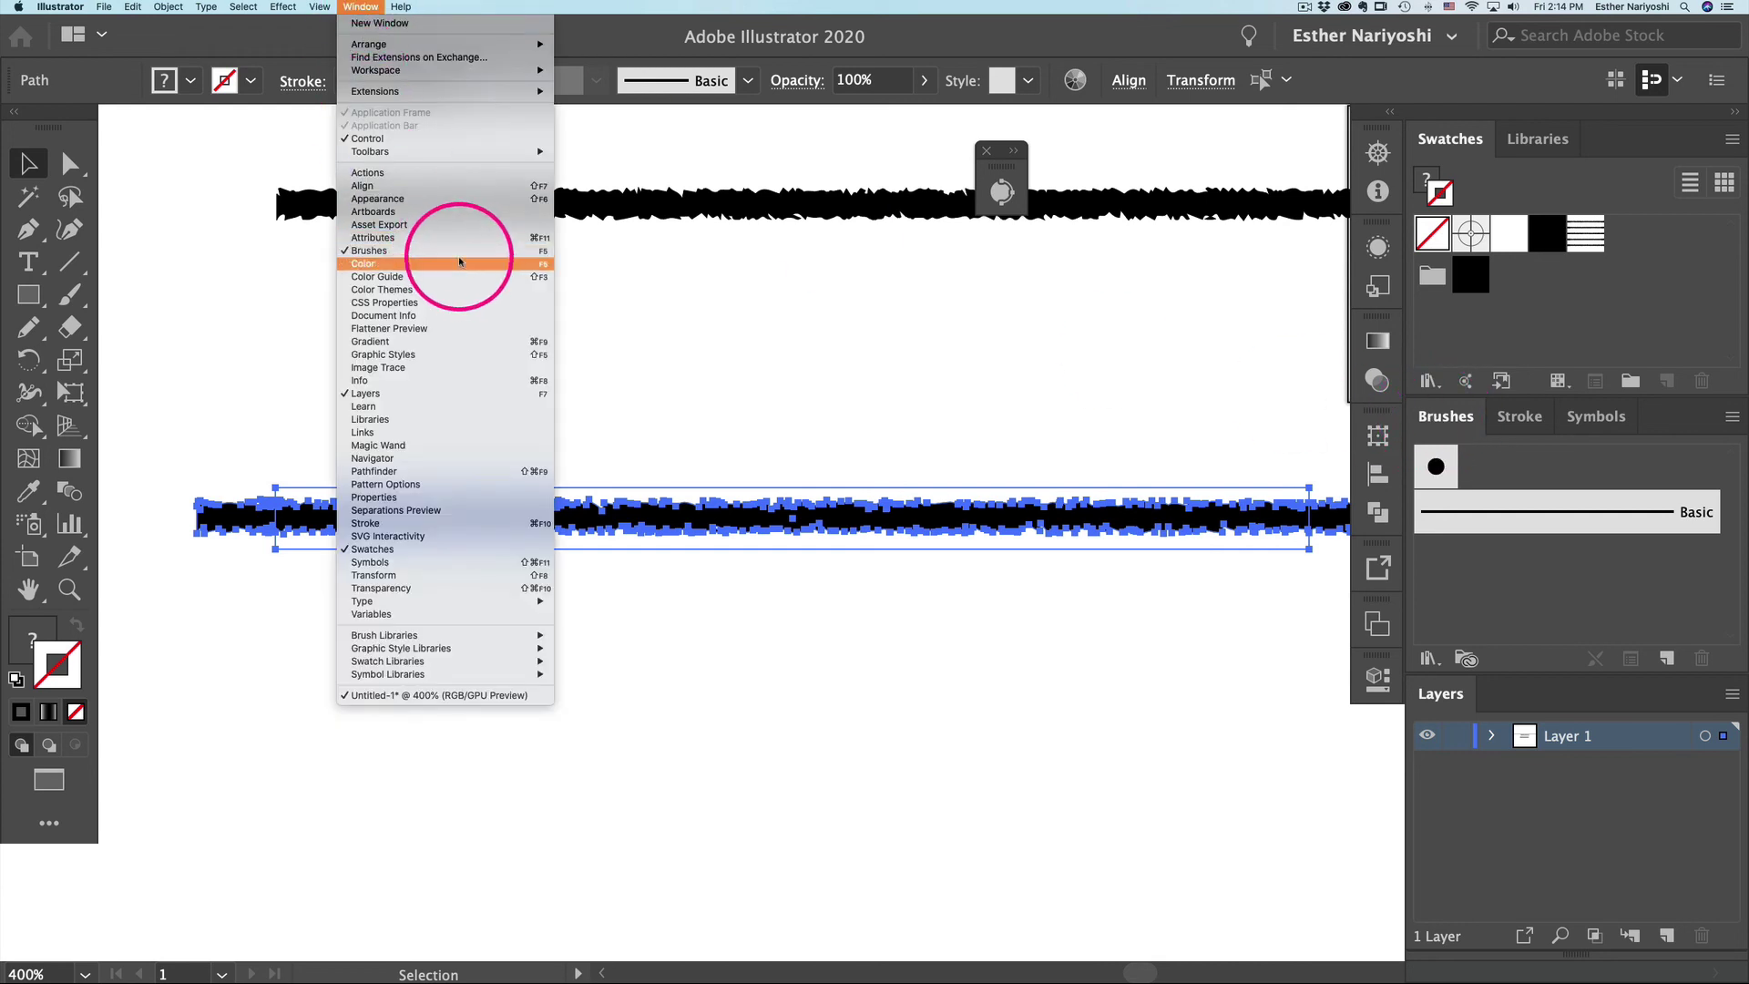
left_click(785, 303)
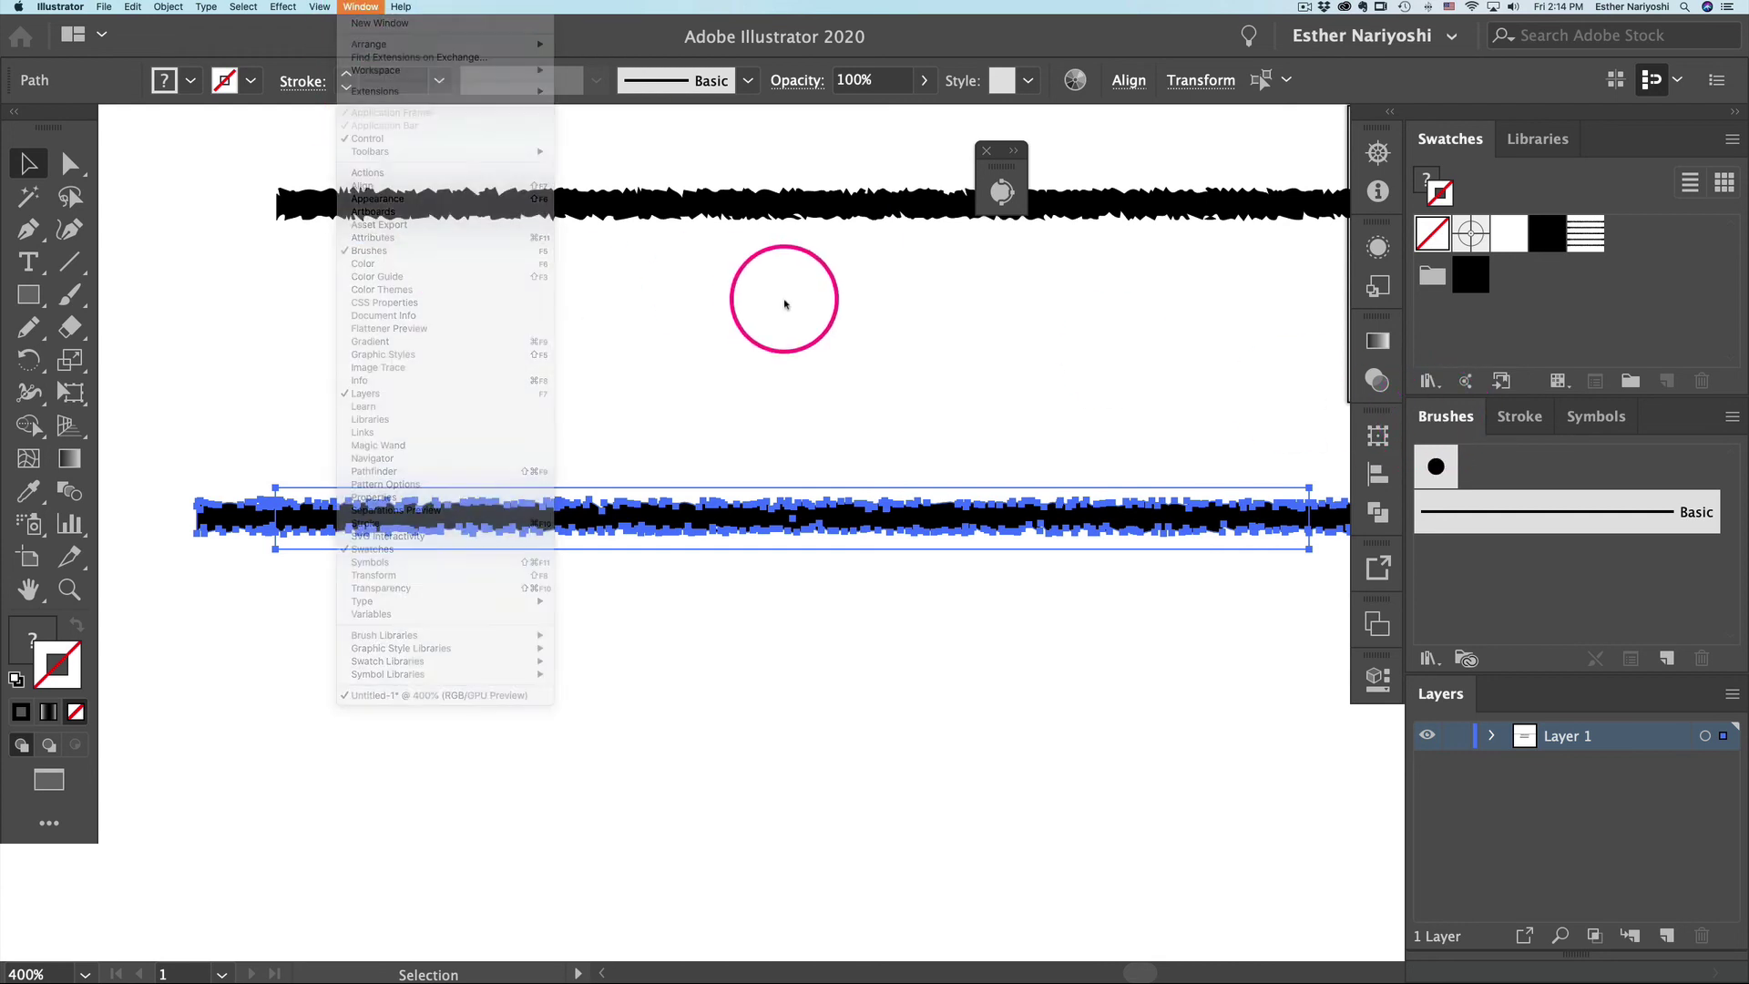
left_click(1666, 659)
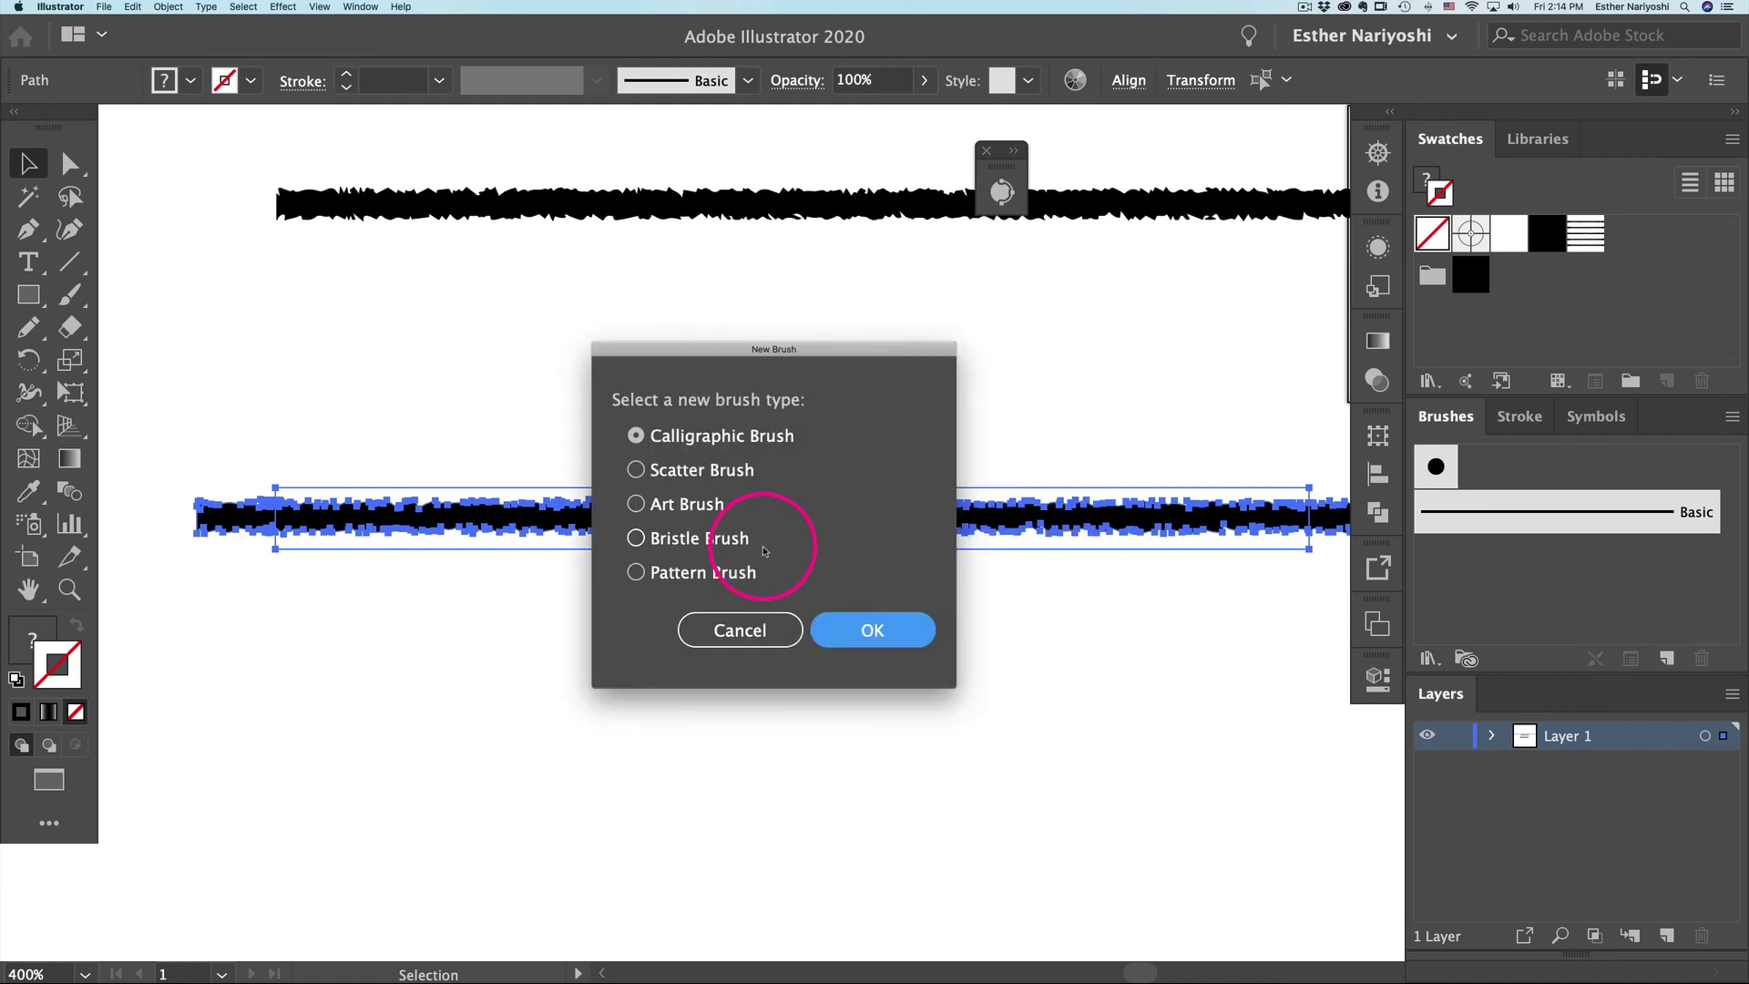
left_click(720, 574)
left_click(872, 629)
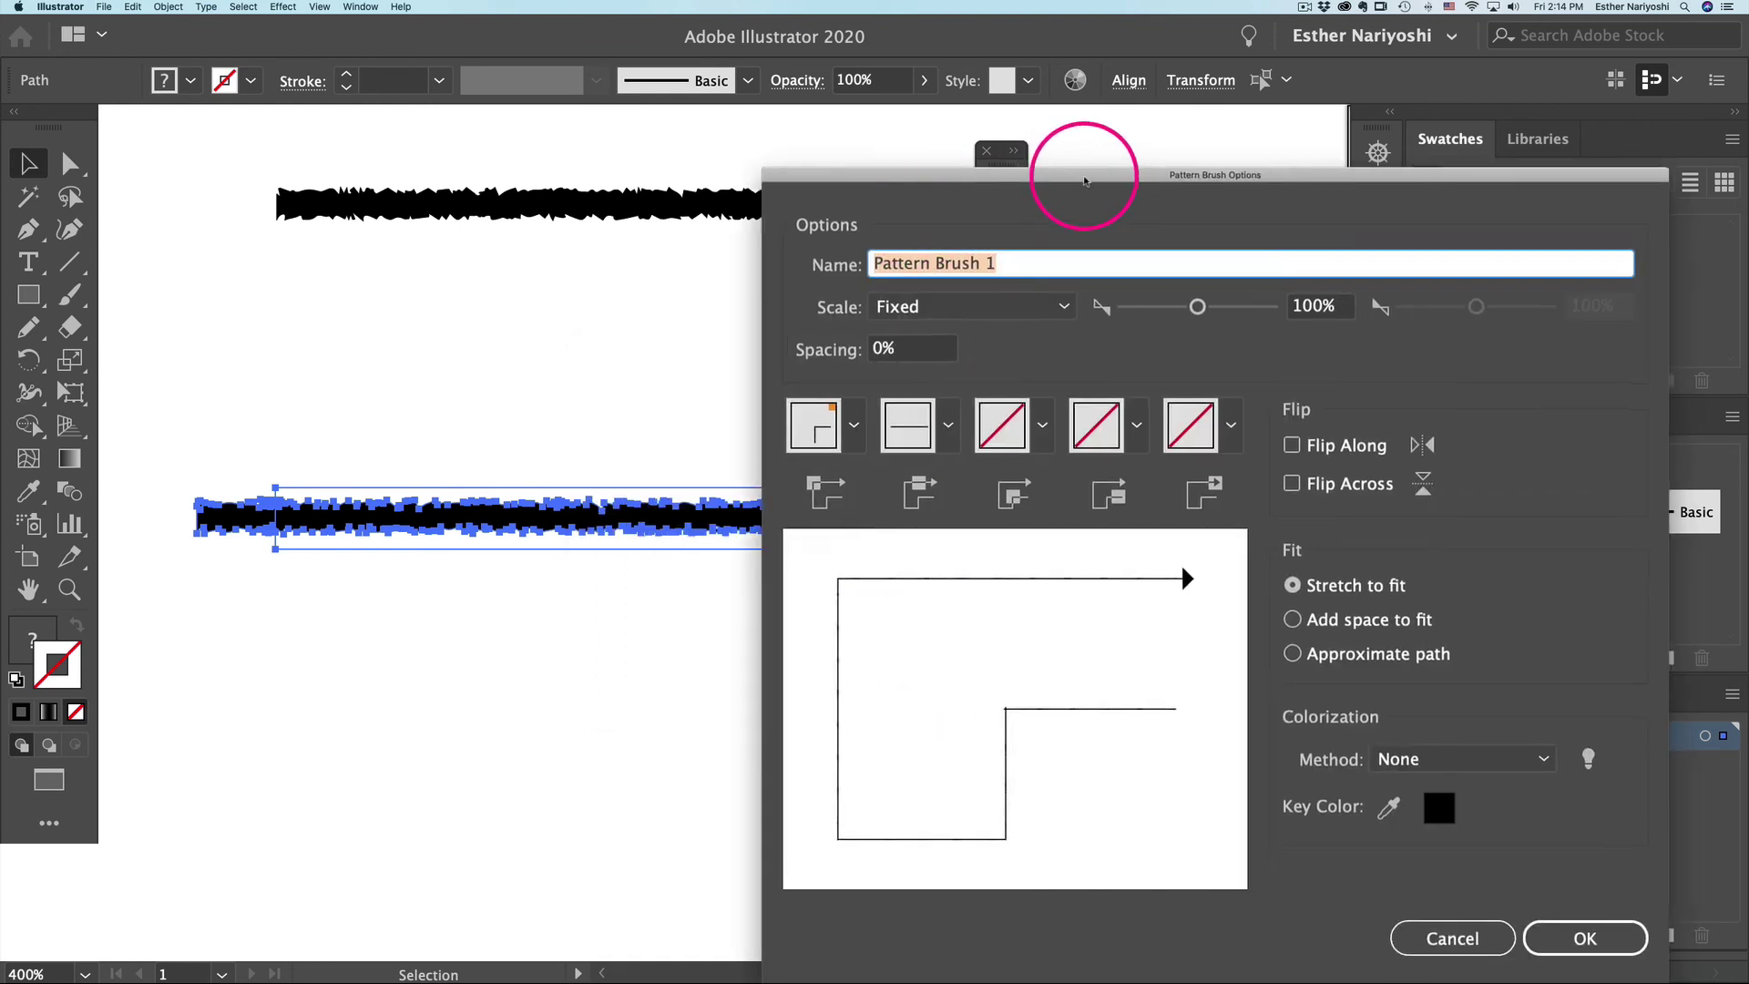
Step: Set the pattern brush's colorization method to Hue Shift, create the brush, and deselect the artwork
left_click_drag(1073, 179, 671, 67)
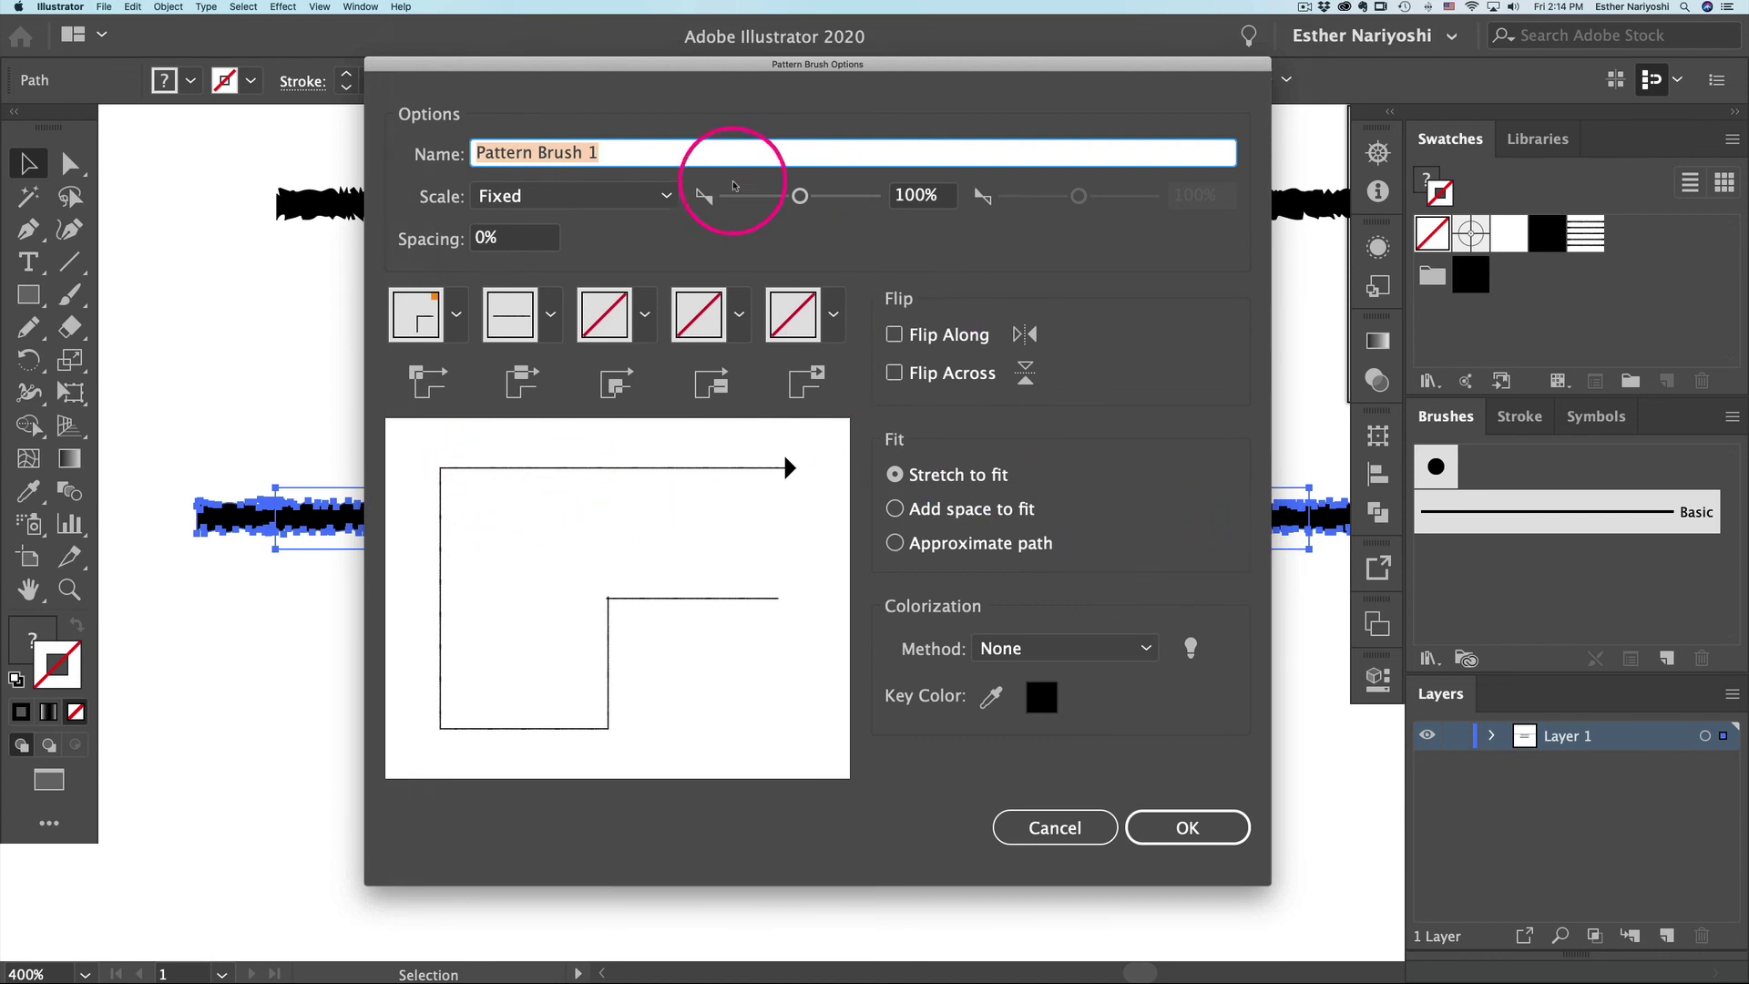
left_click(1073, 647)
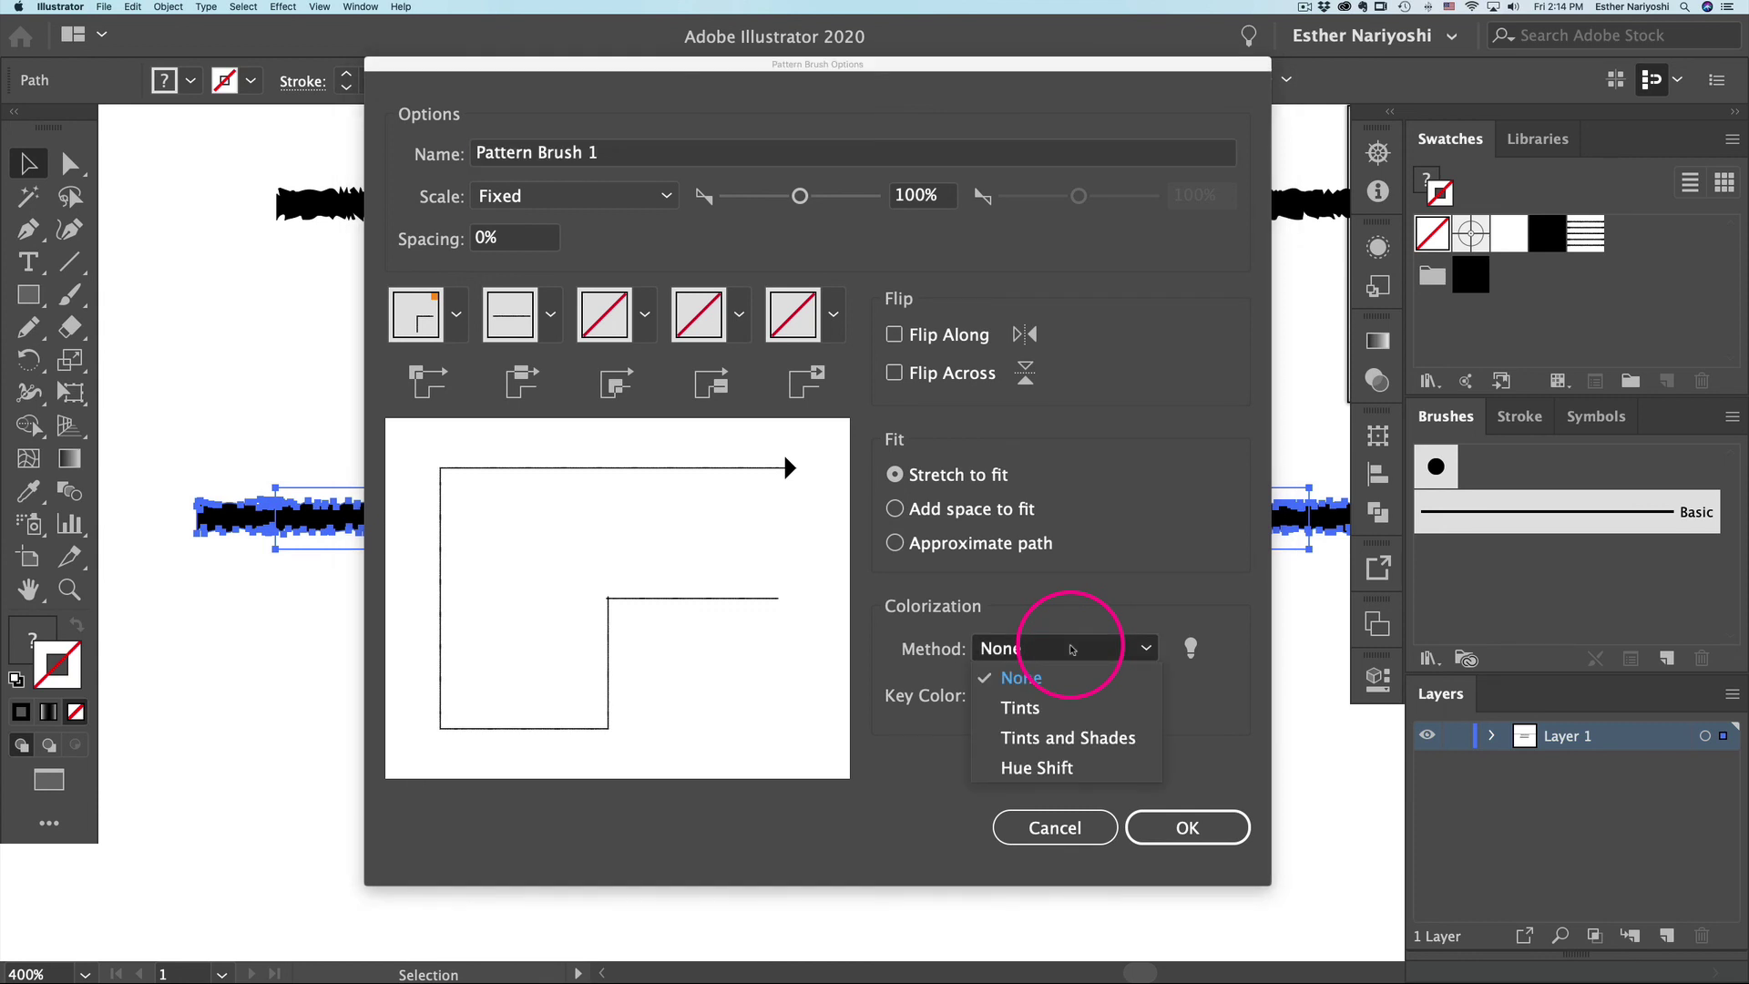
left_click(1093, 765)
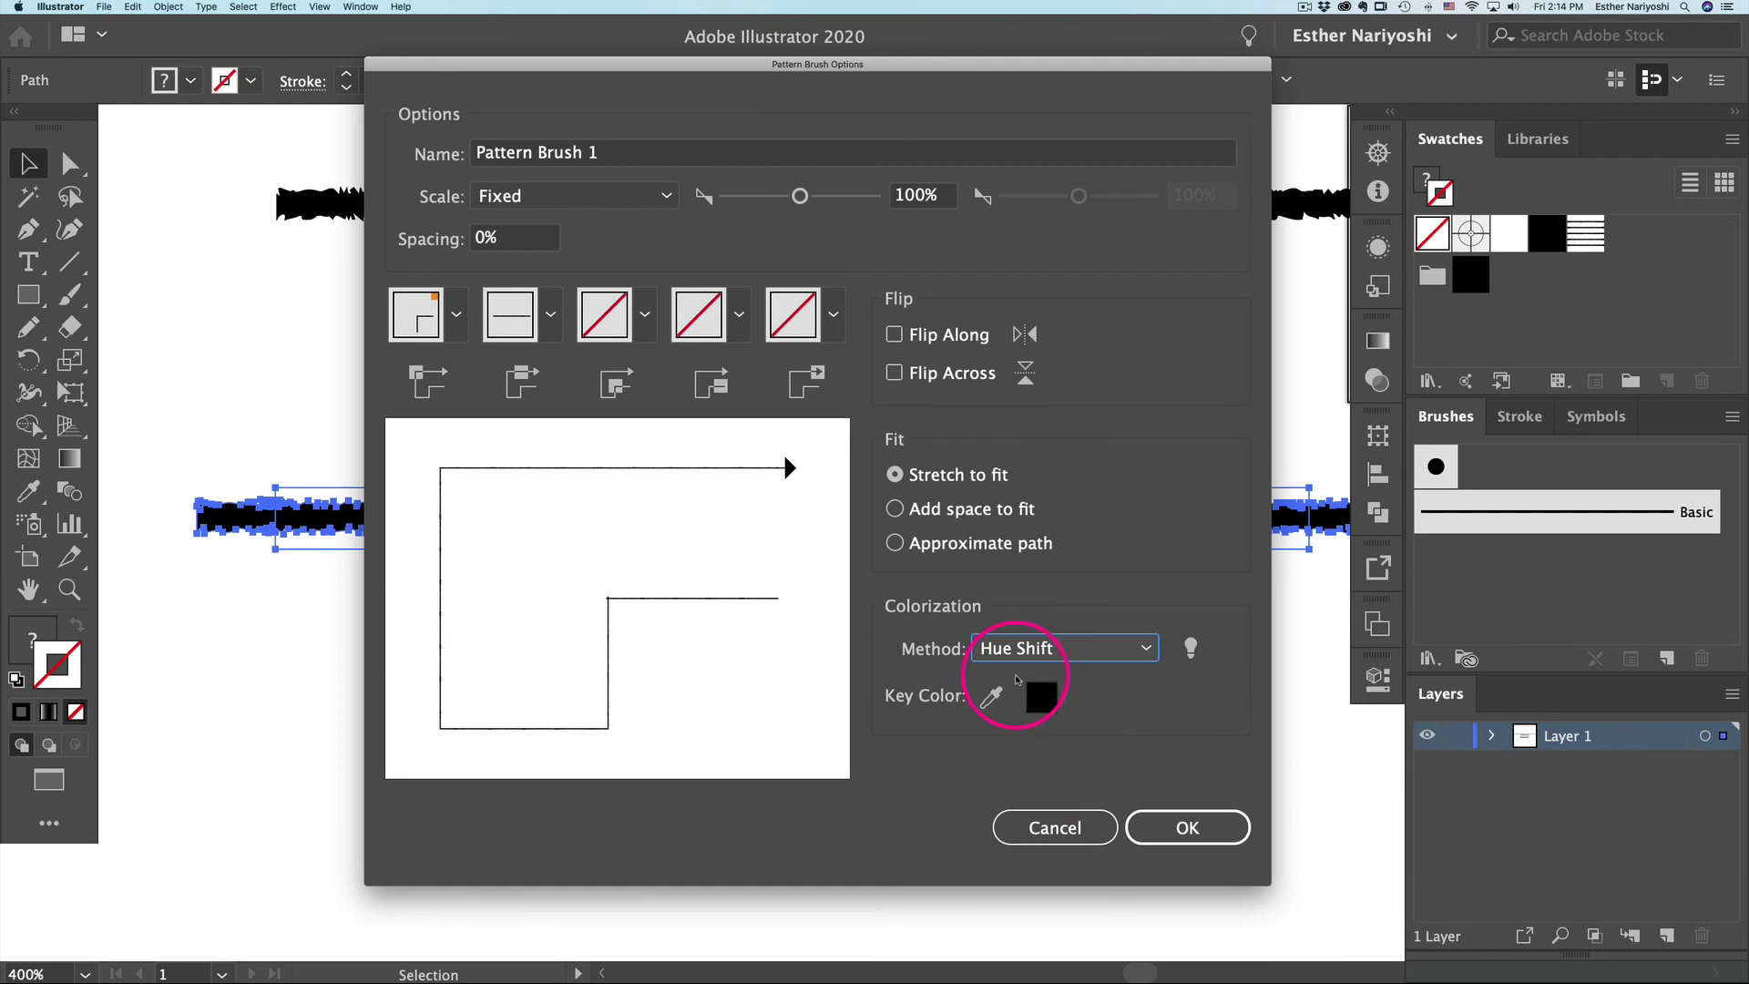
left_click(1187, 827)
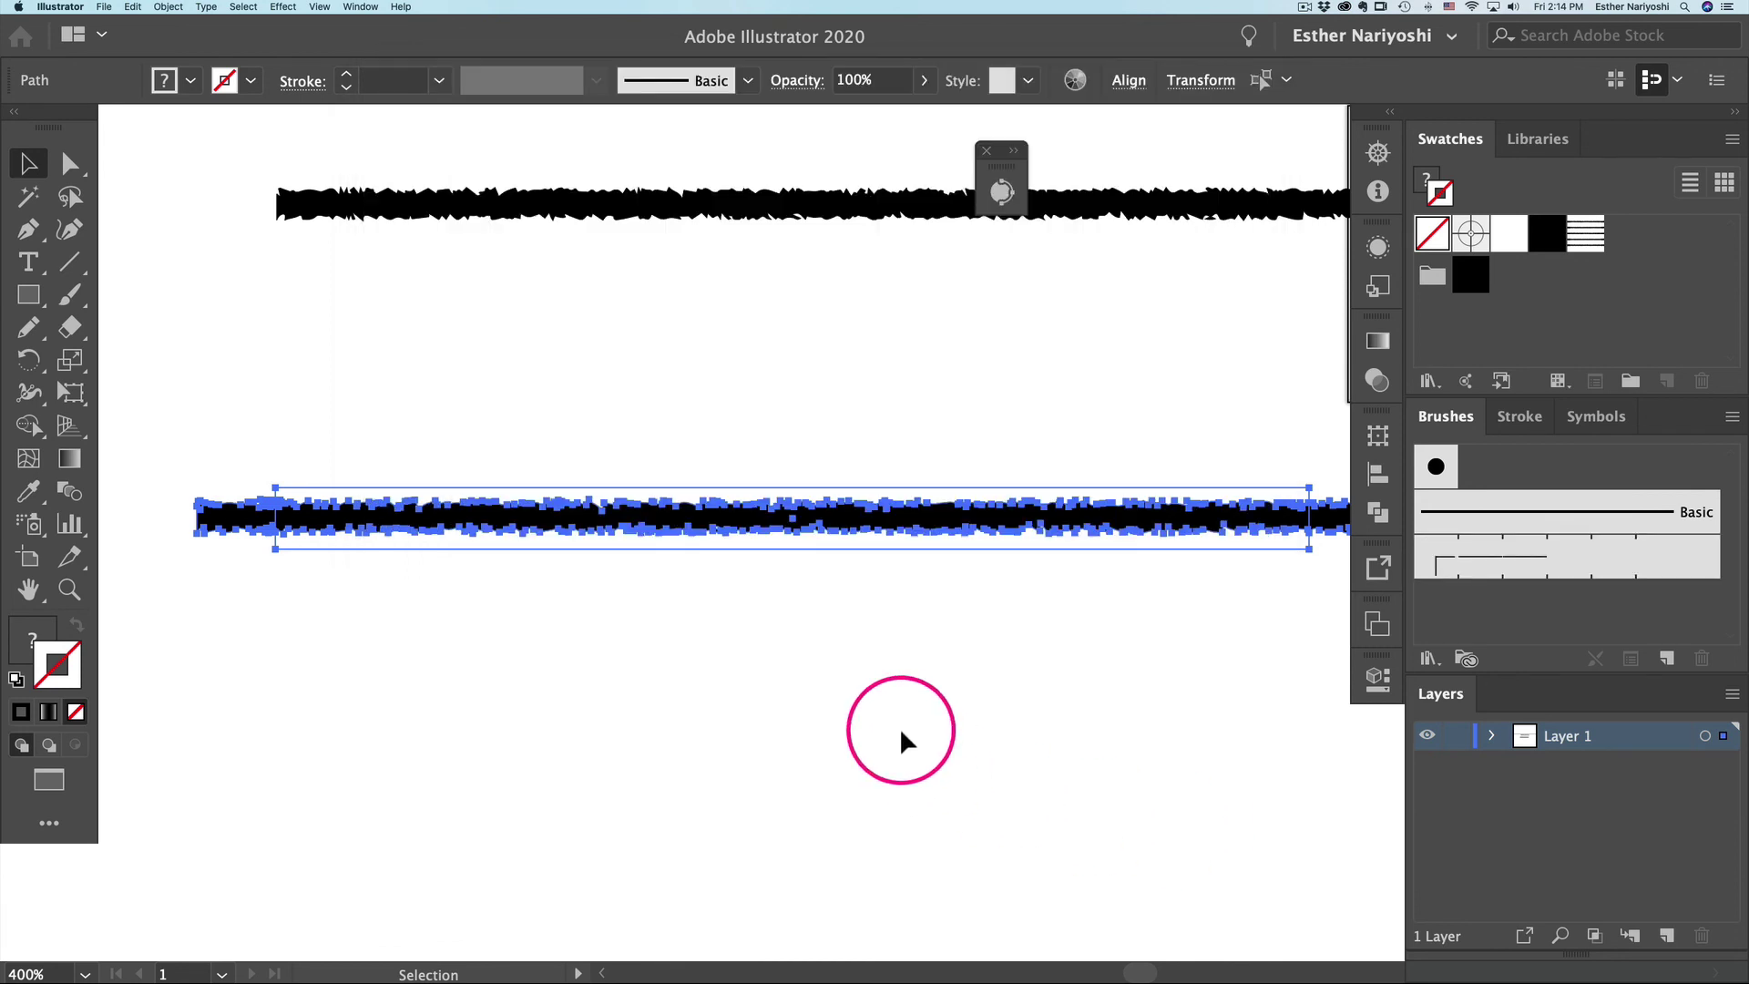
left_click(902, 731)
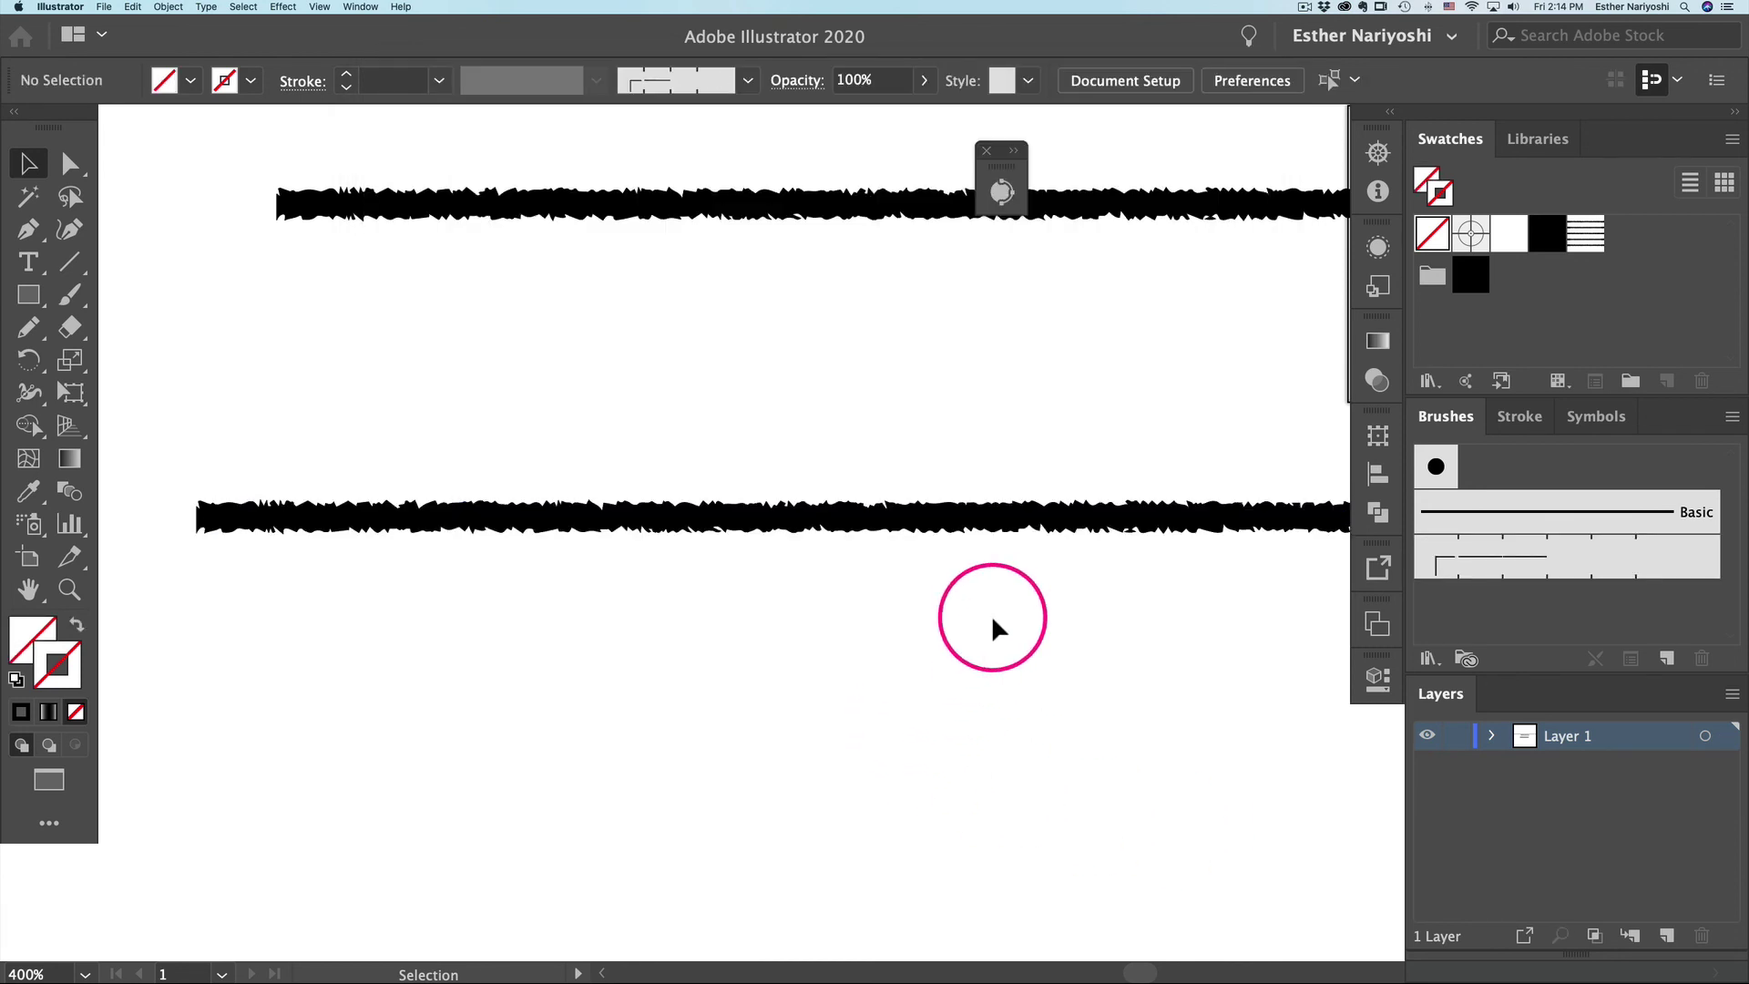
Step: Delete the straight line and both rough strokes from the artboard
key("super+minus")
key("super+minus")
key("super+minus")
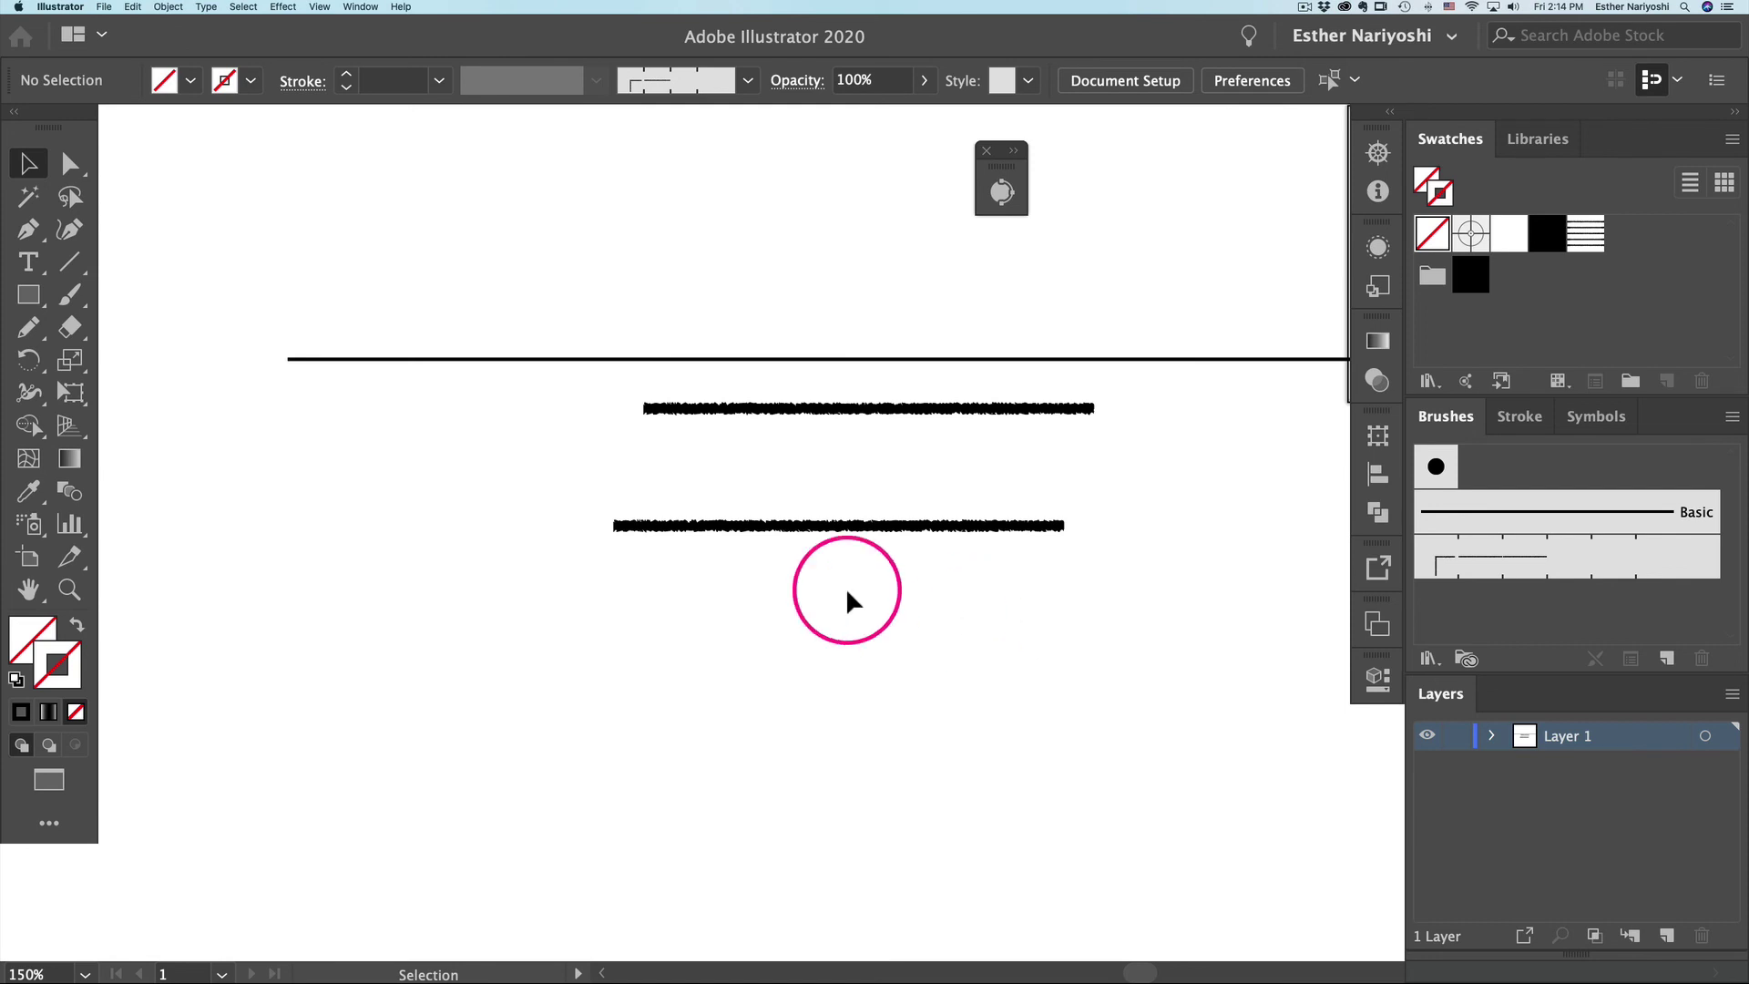
left_click_drag(915, 663, 683, 271)
key("Delete")
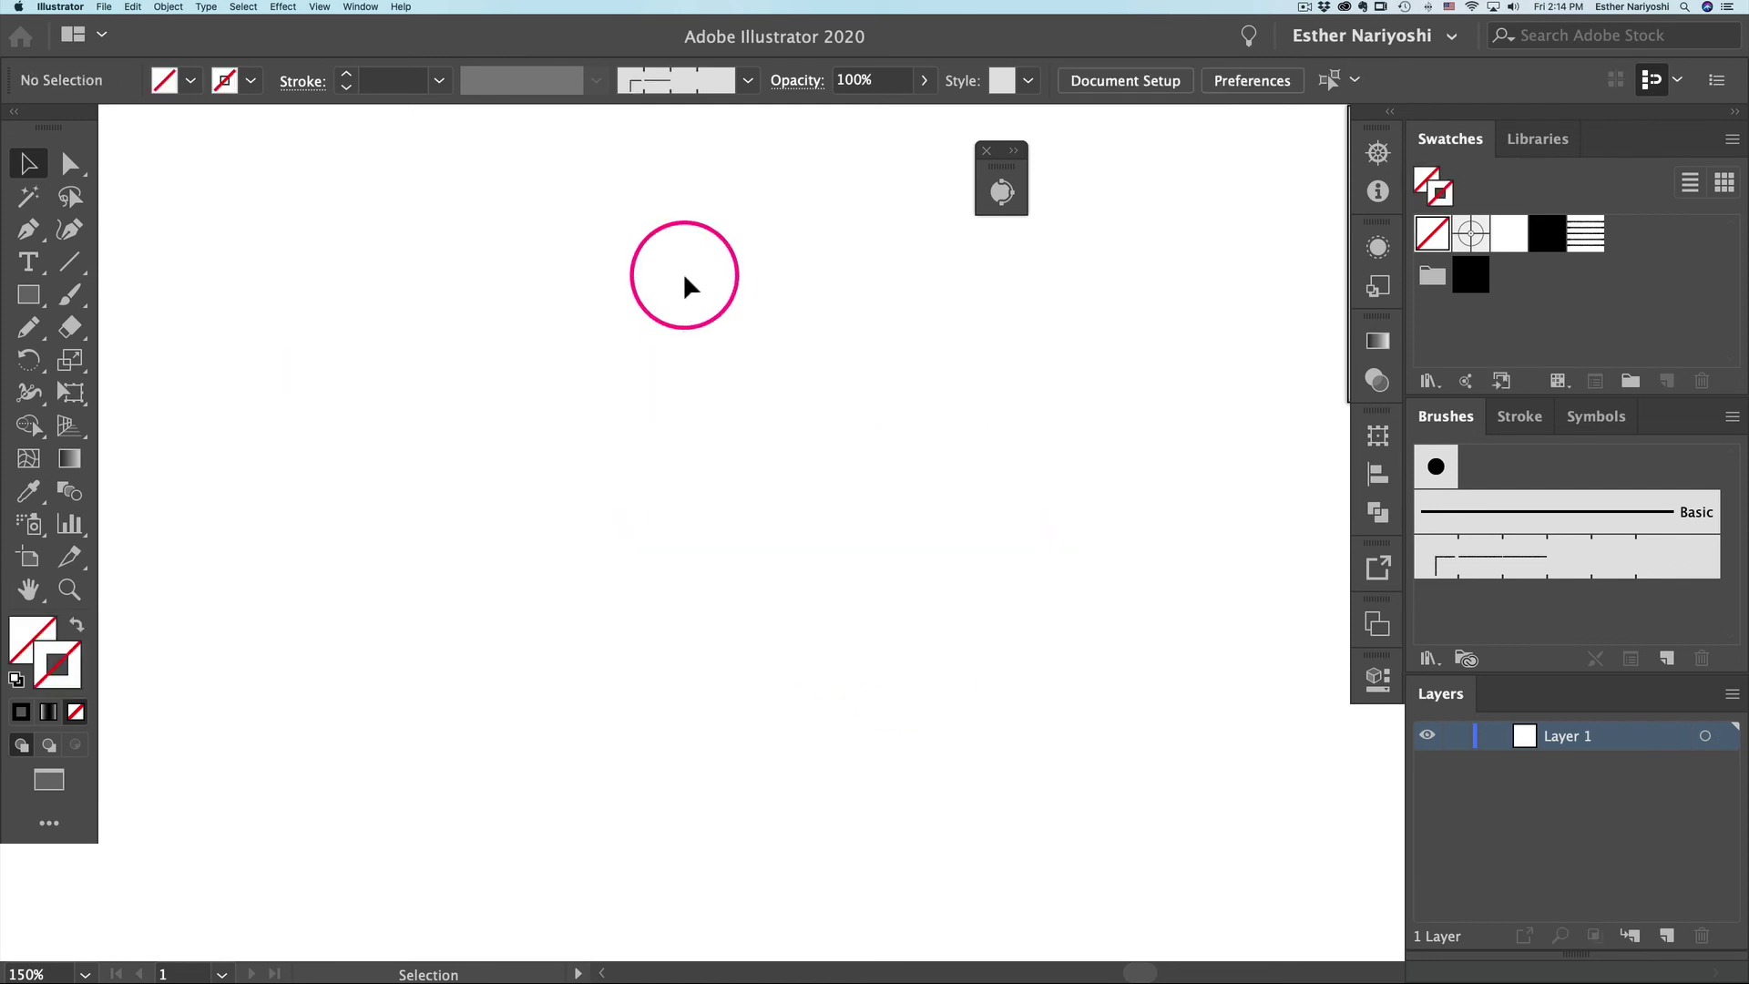
Step: Draw a long S-shaped curve with the Pencil tool, apply the new pattern brush to it, and deselect it to inspect the texture
key("n")
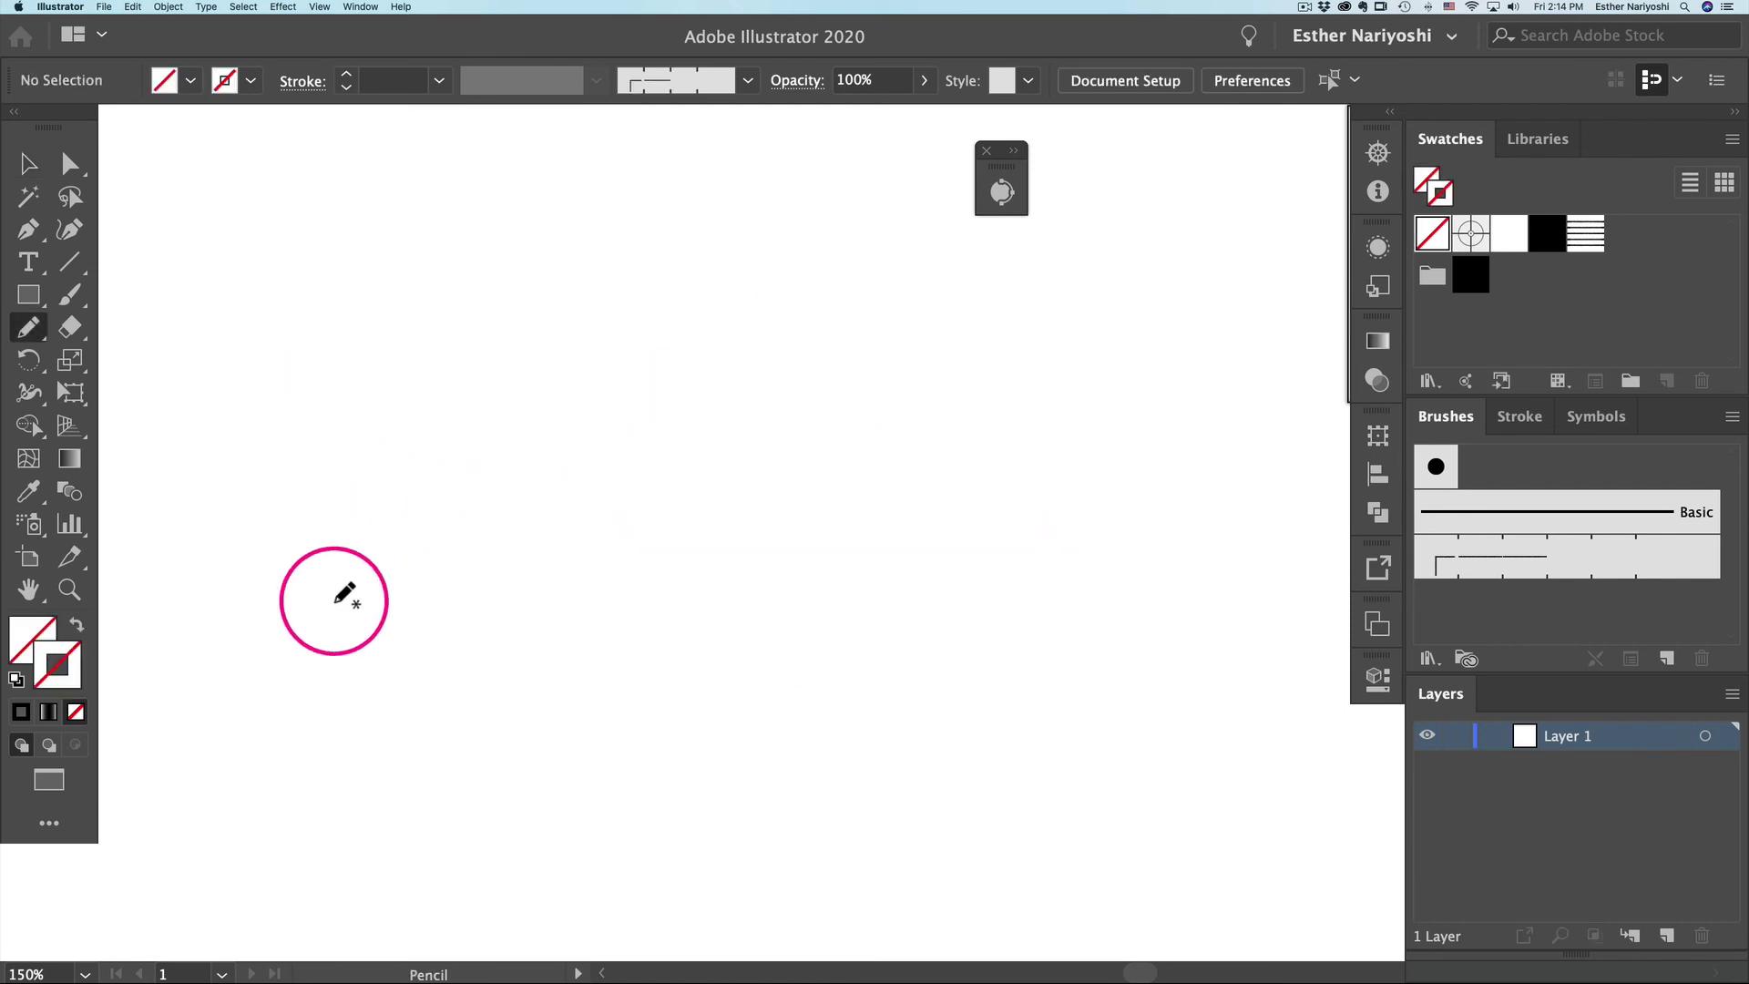
mouse_move(304, 625)
left_mouse_down()
mouse_move(314, 571)
mouse_move(385, 536)
mouse_move(526, 538)
mouse_move(818, 469)
mouse_move(941, 319)
mouse_move(951, 266)
left_mouse_up()
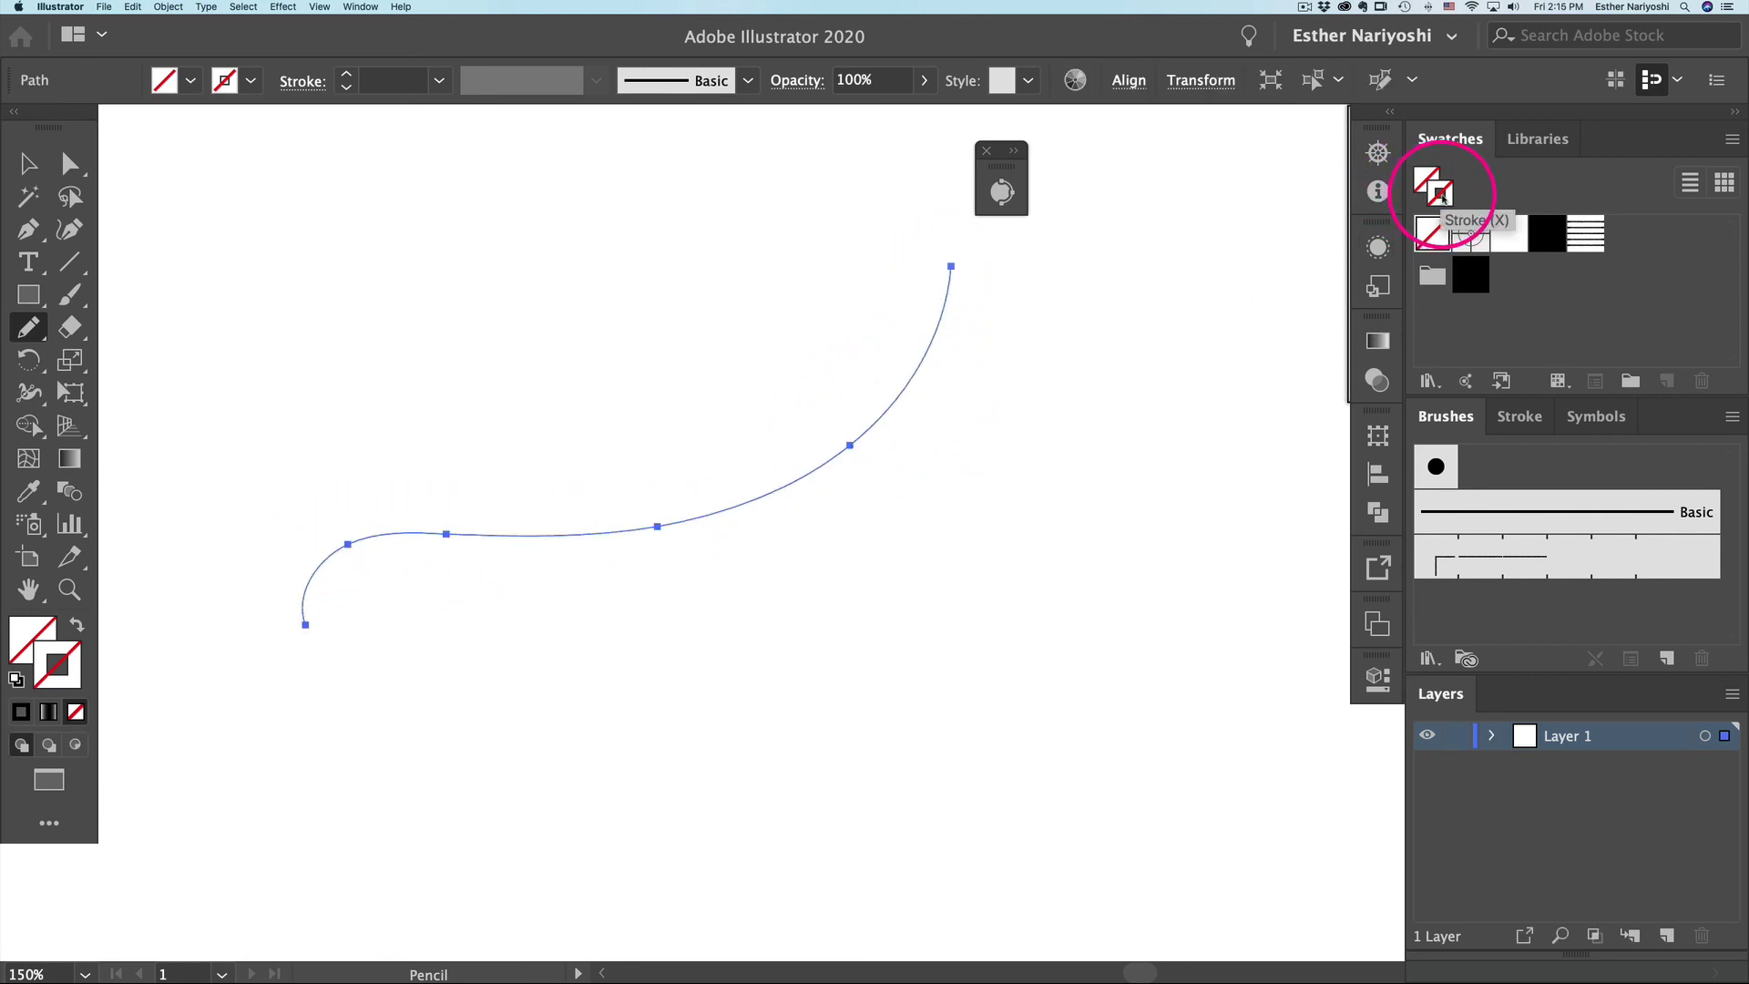
left_click(1487, 570)
key("v")
left_click(879, 592)
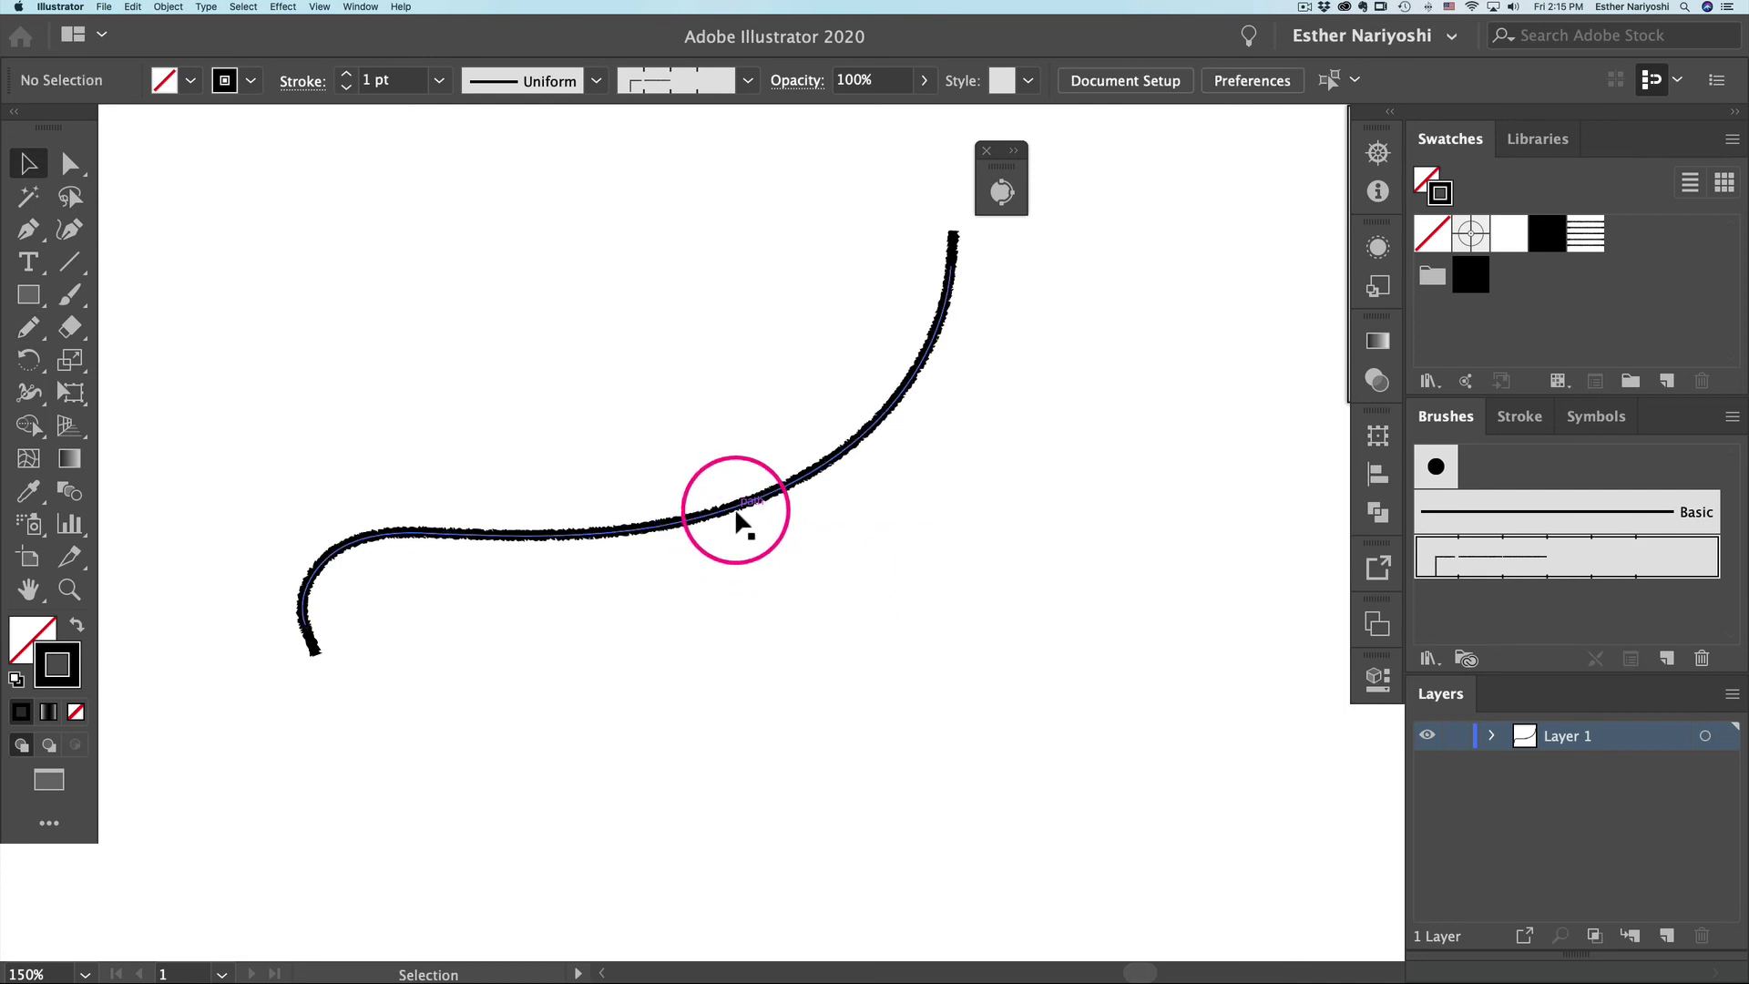
scroll(632, 547, "up", 5)
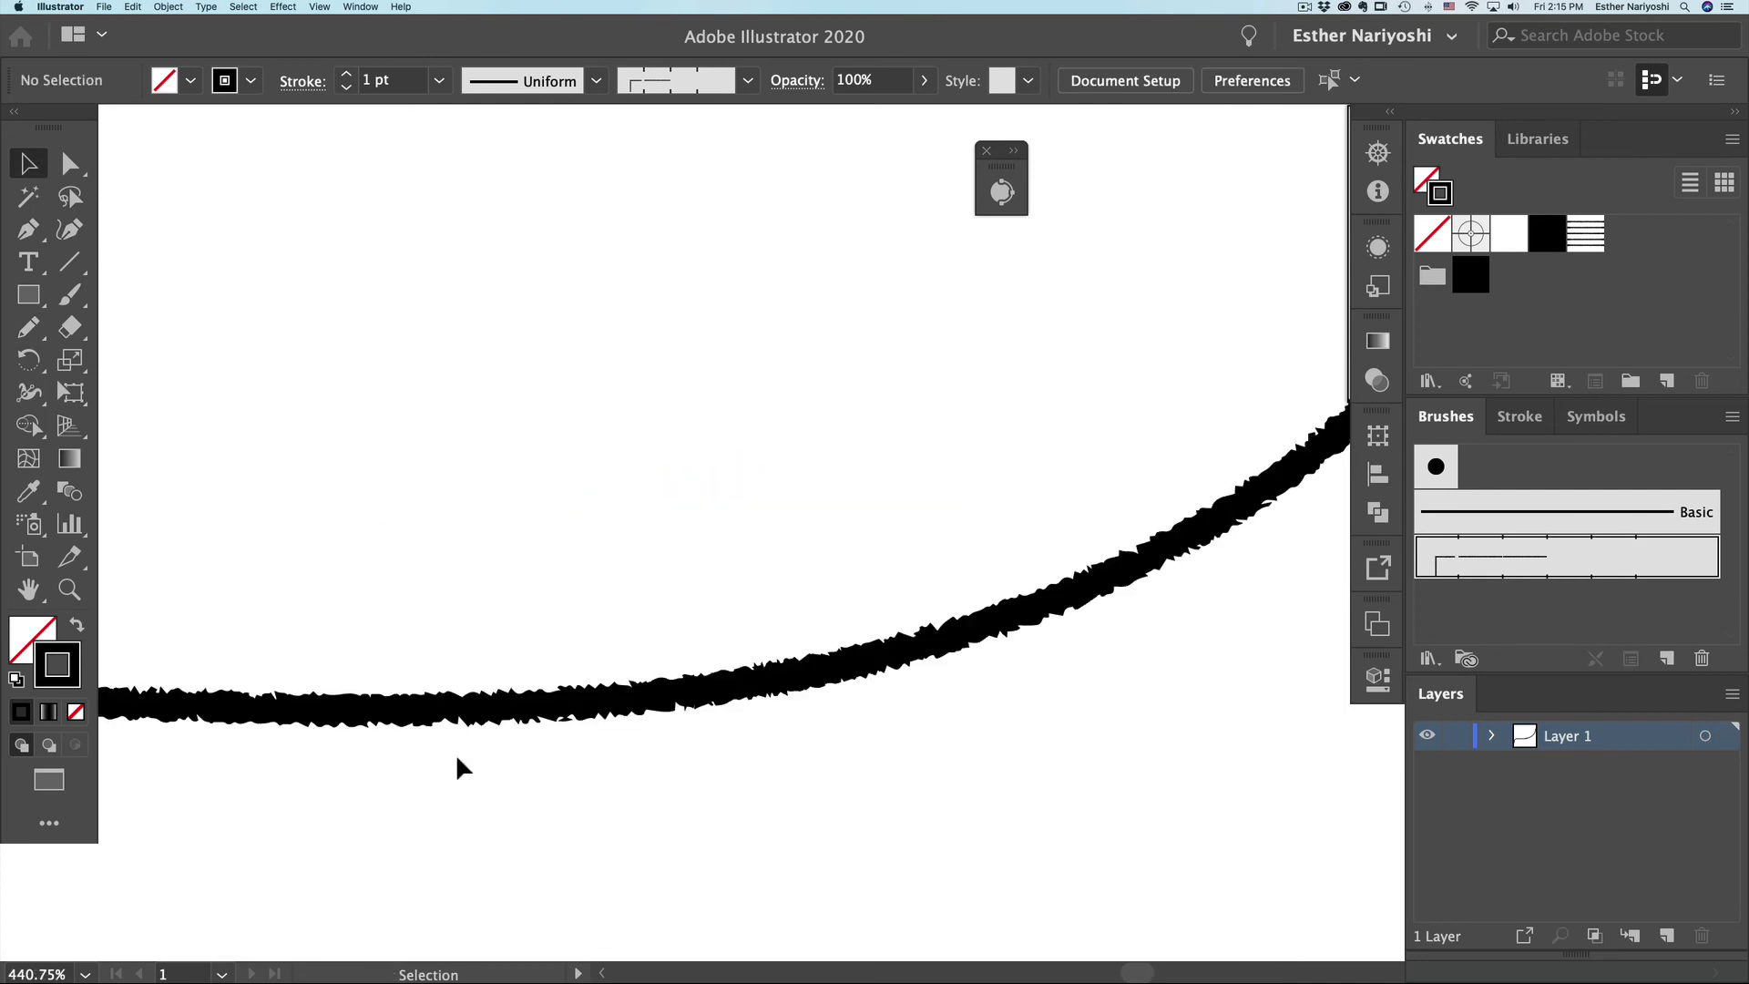